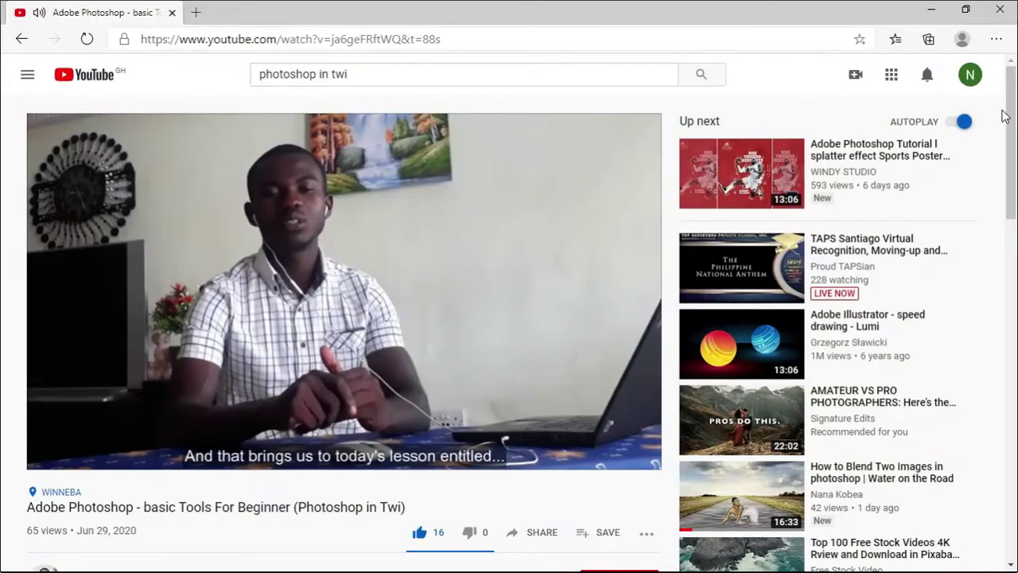
Subscribe to the Photoshop tutorial's YouTube channel and set its bell to All notifications
scroll(3, 167, down, 3)
scroll(2, 167, down, 1)
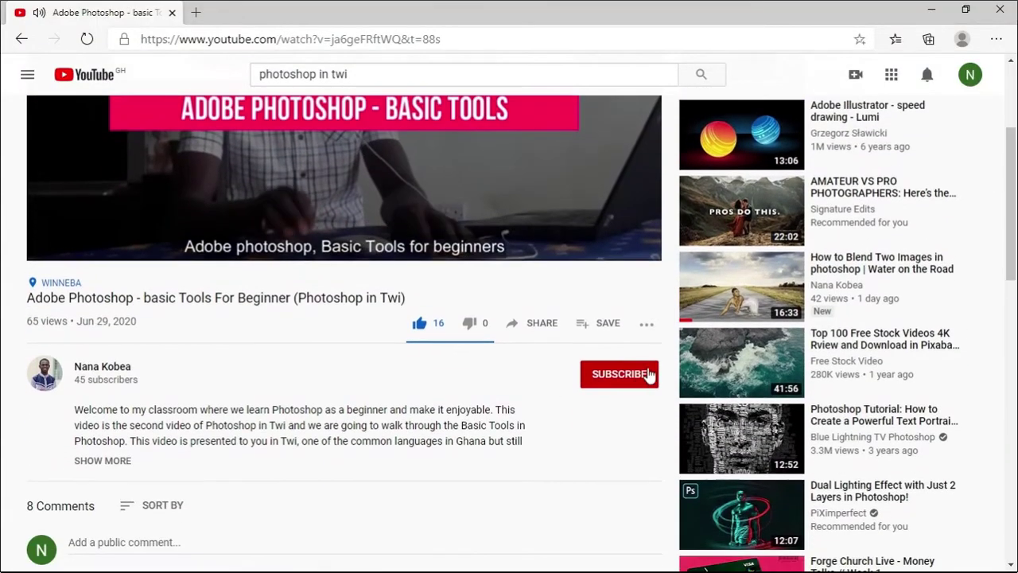
click(629, 373)
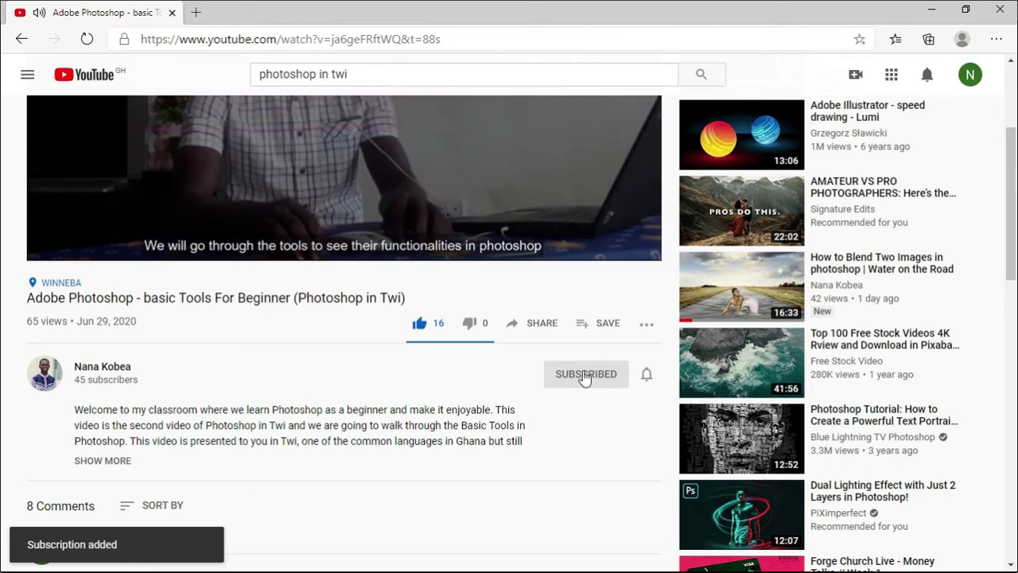
click(648, 375)
click(654, 409)
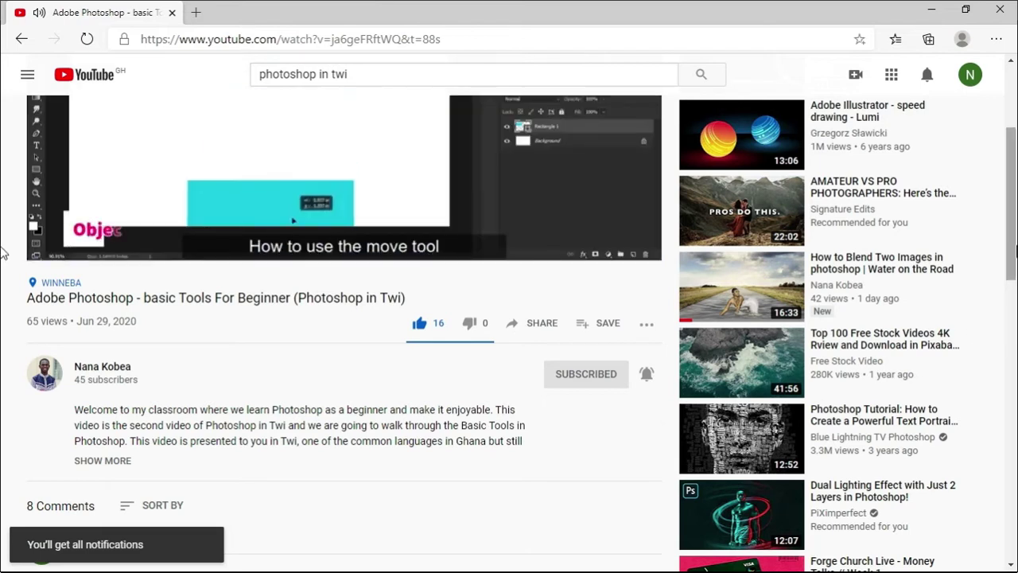
drag(1013, 253, 1012, 194)
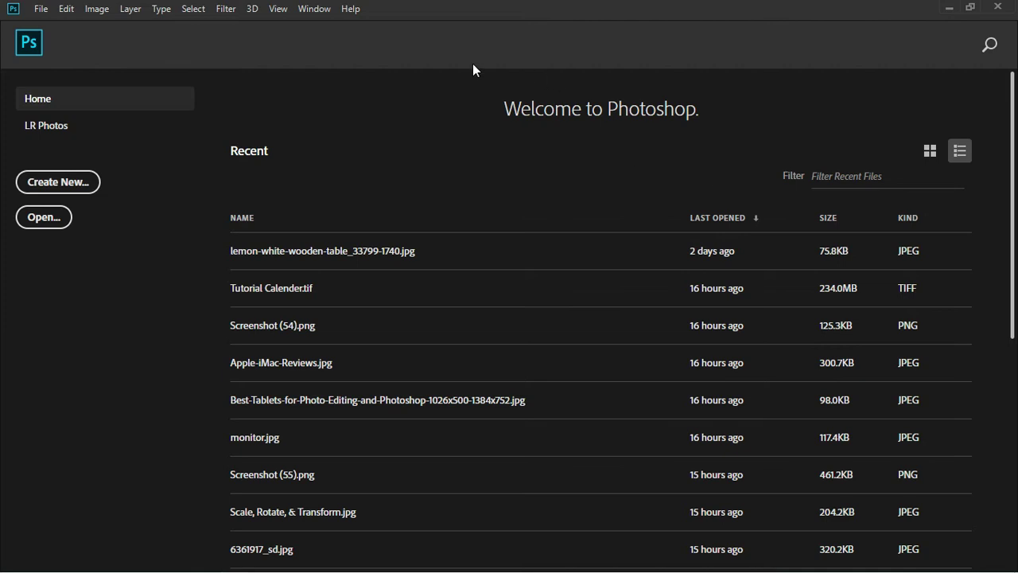
Open Lemon logo.png and lemon.jpg together from the Week 6 folder with File > Open
click(39, 10)
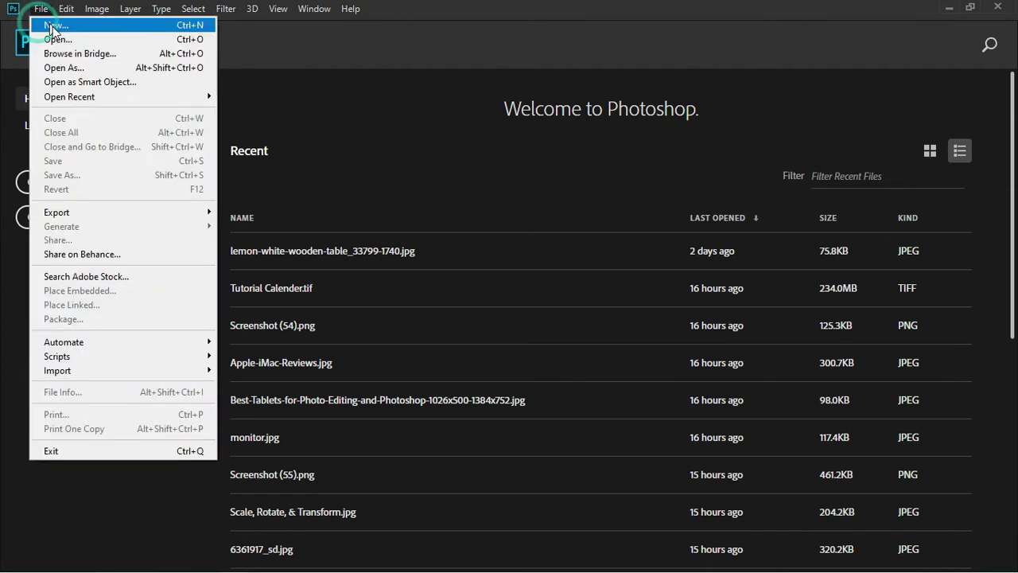
click(77, 37)
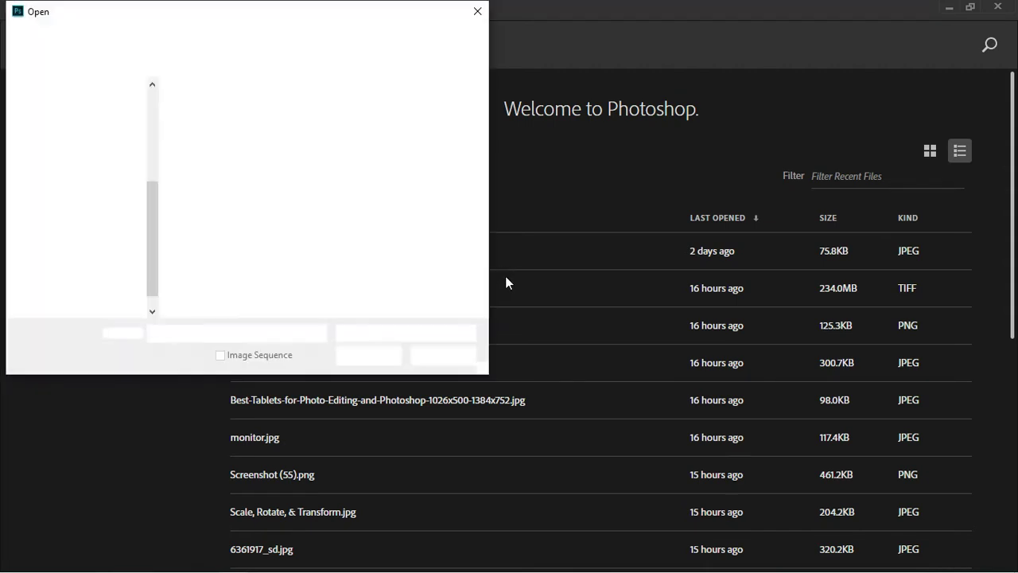
drag(362, 151, 195, 124)
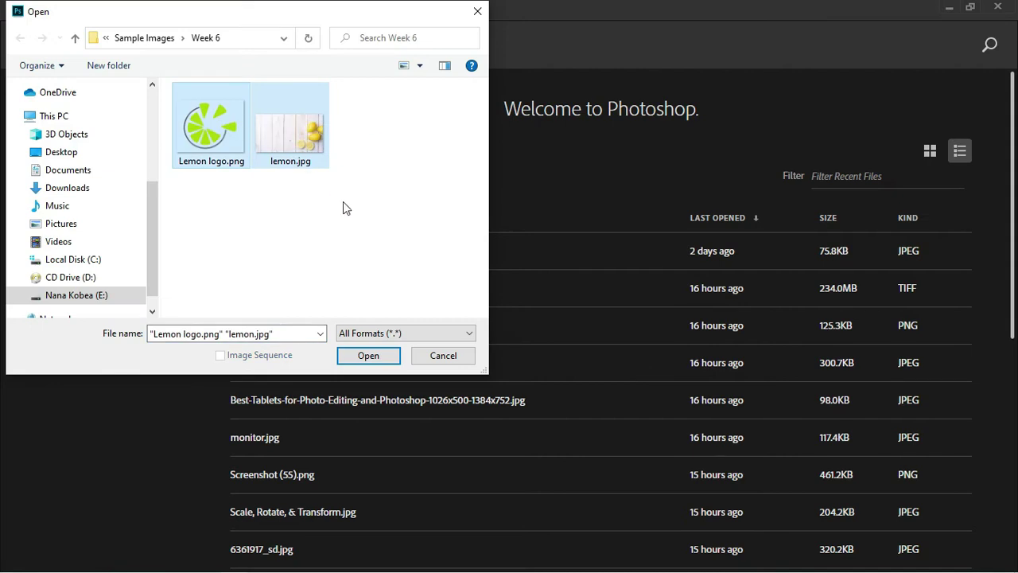
click(376, 358)
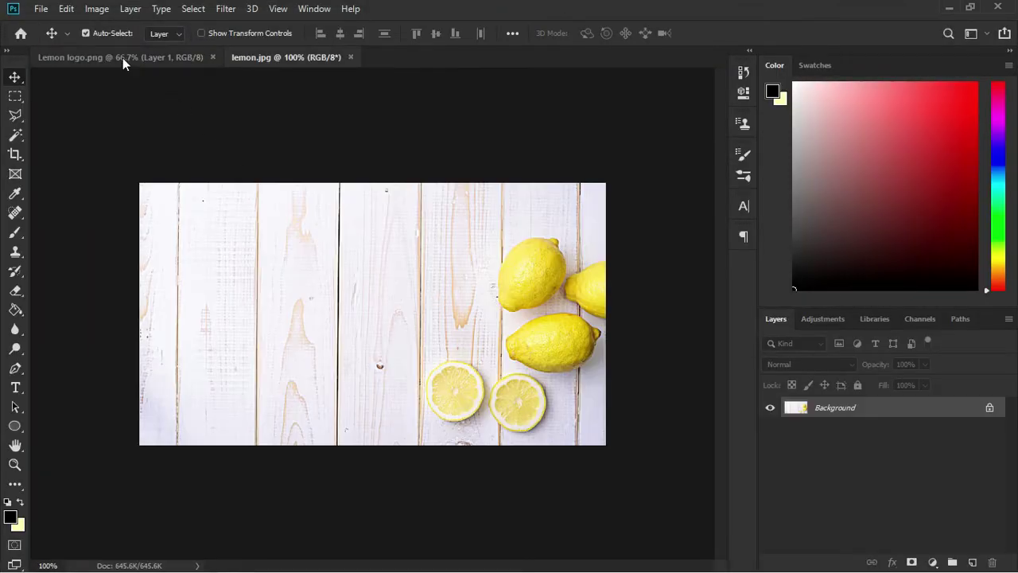
Float both documents and drag the lemon logo into lemon.jpg, accepting the profile warning
drag(123, 57, 127, 131)
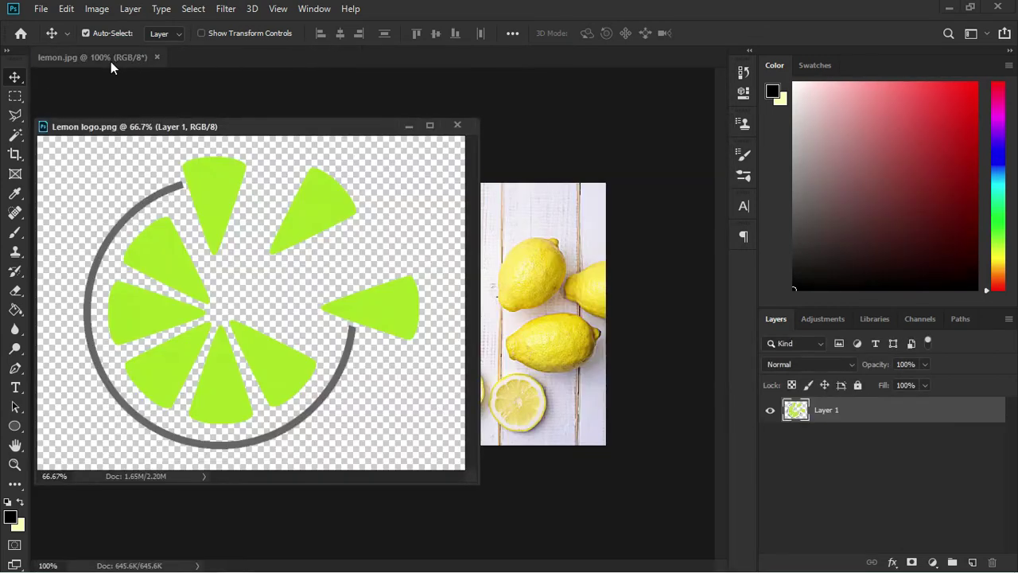
mouse_move(105, 57)
mouse_down()
mouse_move(235, 143)
mouse_move(360, 163)
mouse_up()
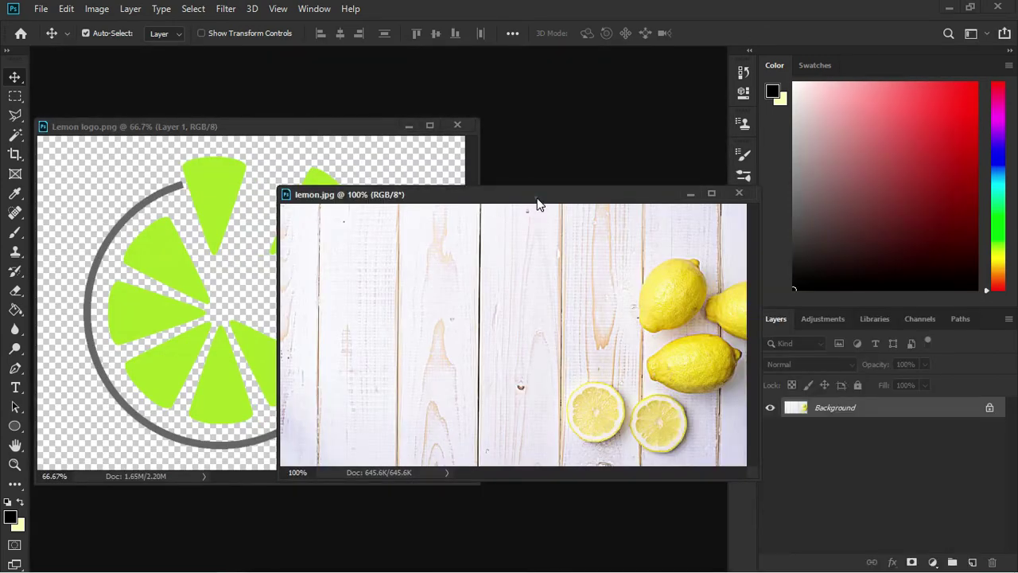
mouse_move(538, 204)
mouse_down()
mouse_move(486, 207)
mouse_move(496, 203)
mouse_up()
click(187, 259)
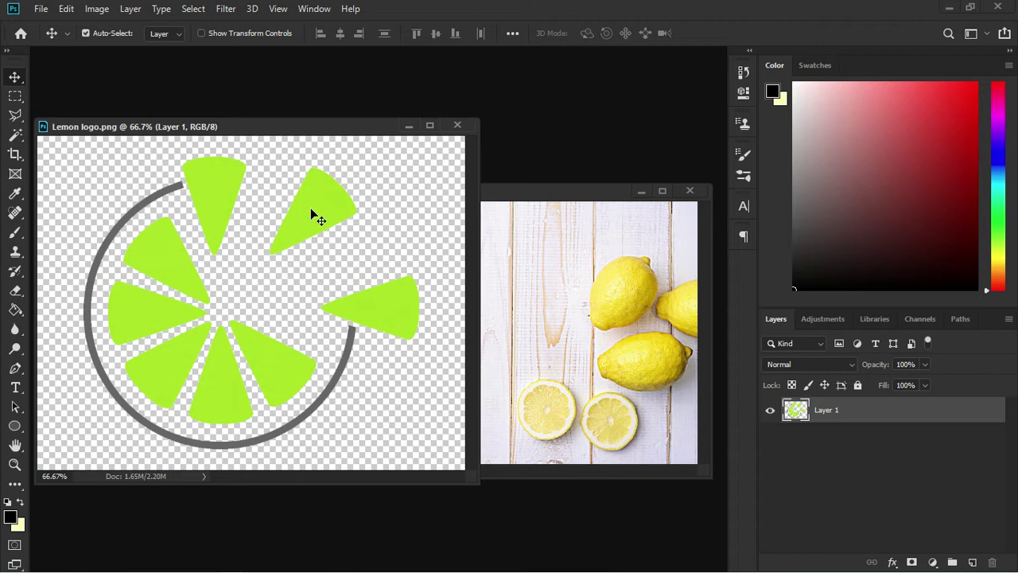
mouse_move(311, 212)
mouse_down()
mouse_move(302, 216)
mouse_move(422, 255)
mouse_up()
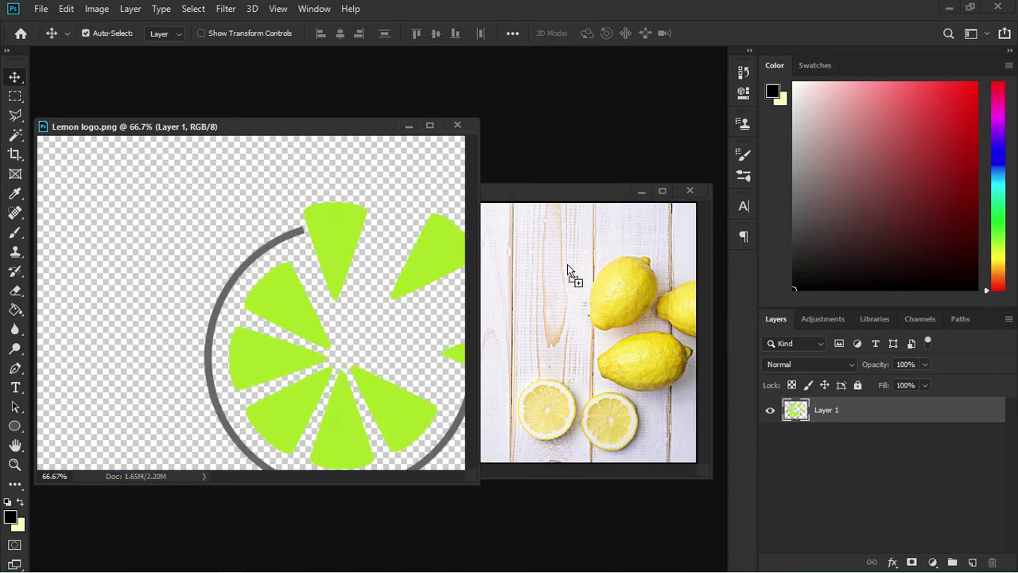
click(581, 254)
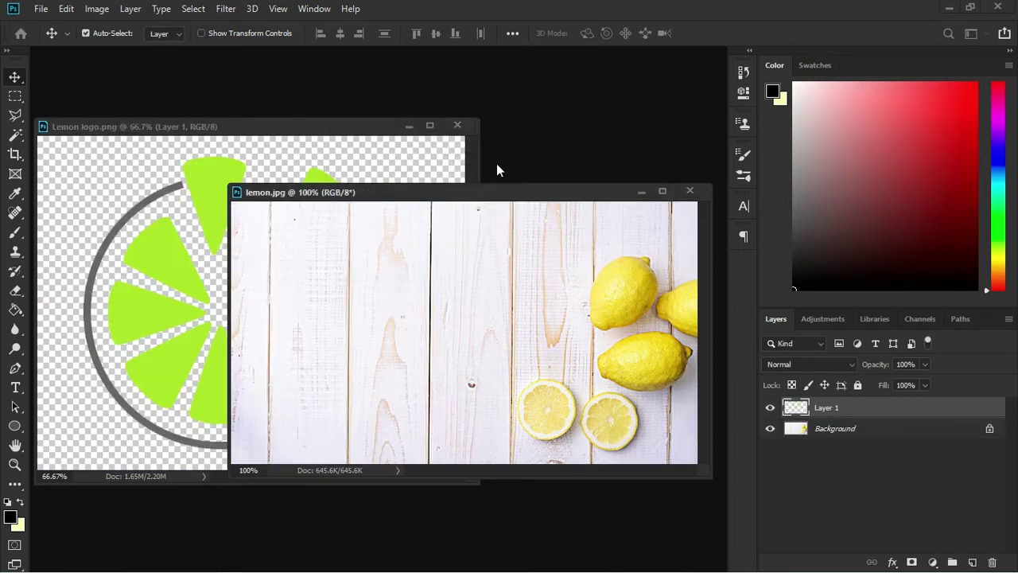
Close Lemon logo.png and dock lemon.jpg back into the workspace
click(298, 164)
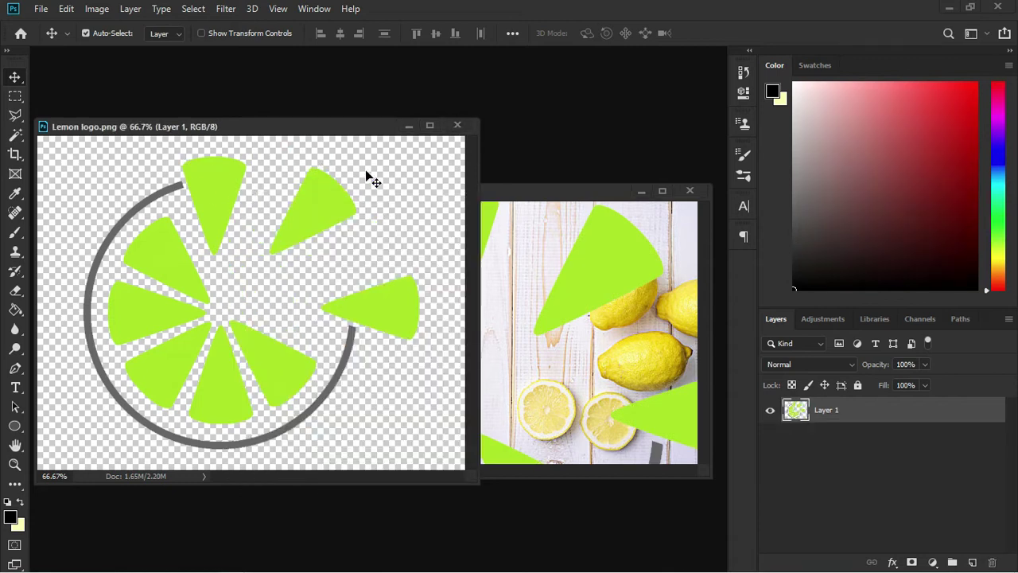
click(456, 125)
drag(516, 198, 367, 54)
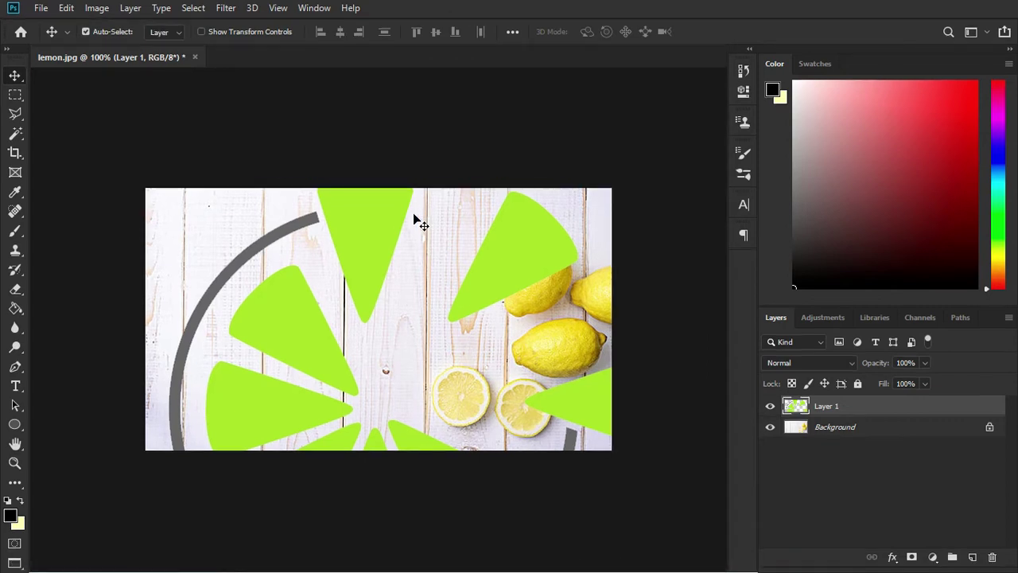
Switch to Full Screen Mode with Menu Bar, then pan and zoom in on the poster
key(f)
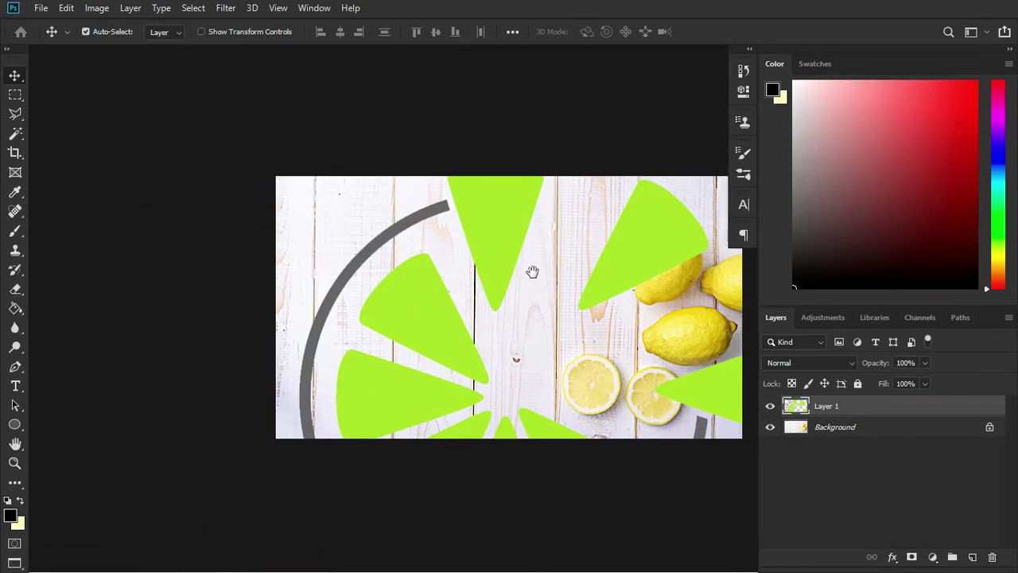
mouse_move(533, 277)
mouse_down()
mouse_move(502, 257)
mouse_move(411, 239)
mouse_move(410, 261)
mouse_up()
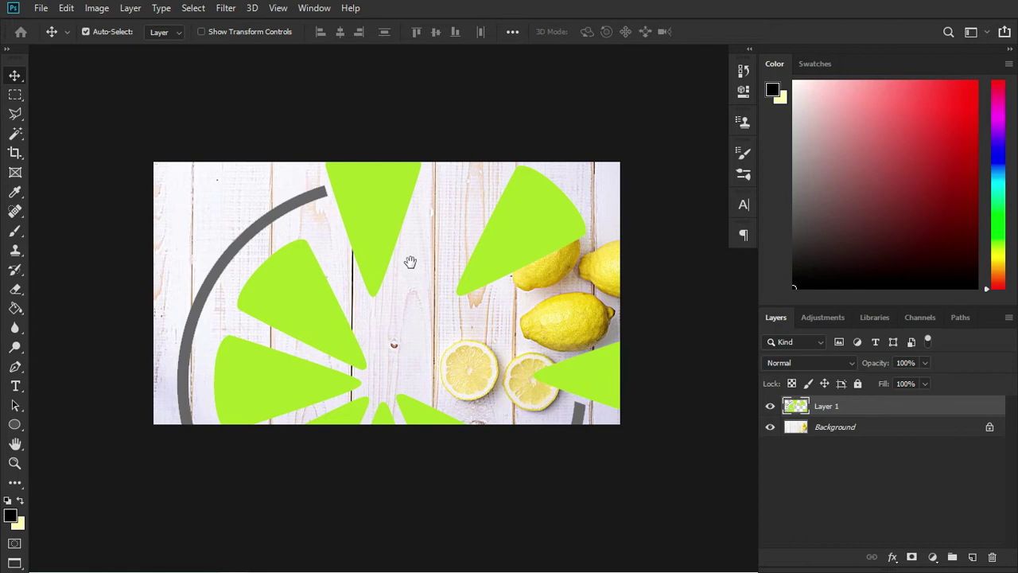
scroll(402, 318, up, 1)
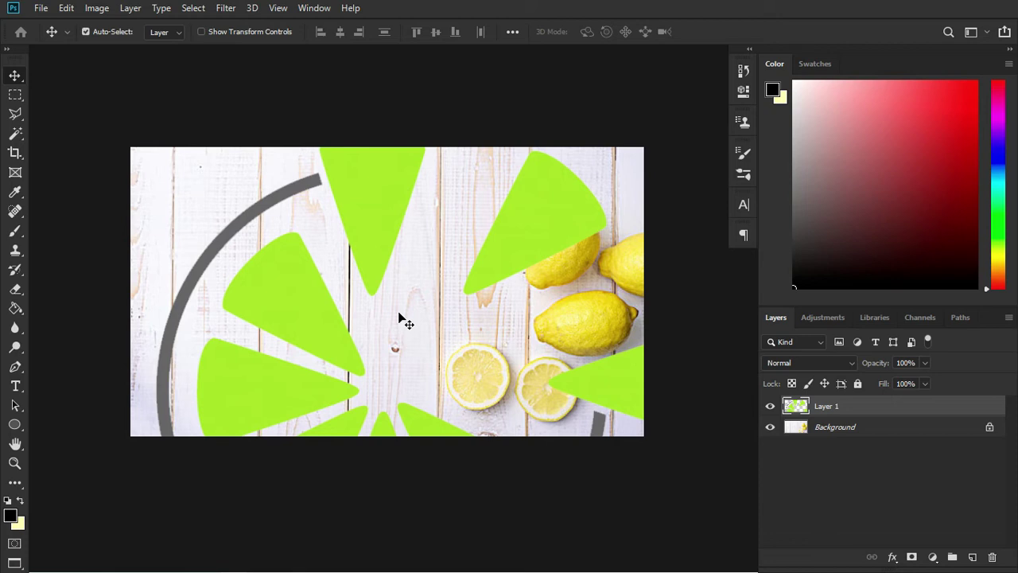
scroll(401, 318, up, 1)
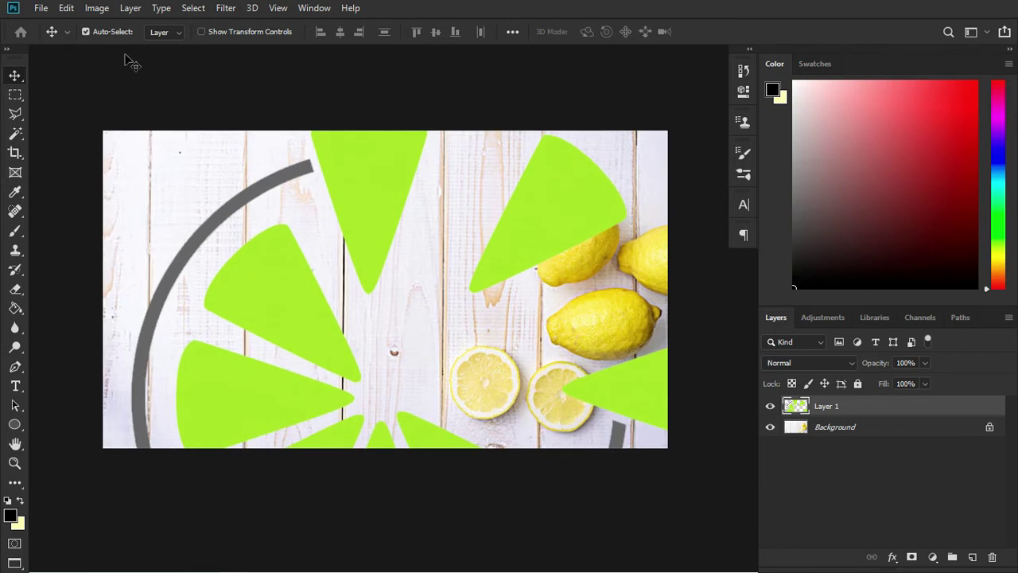
Set the Interface colour theme to the lightest swatch in Preferences, then view the Tools page
click(66, 8)
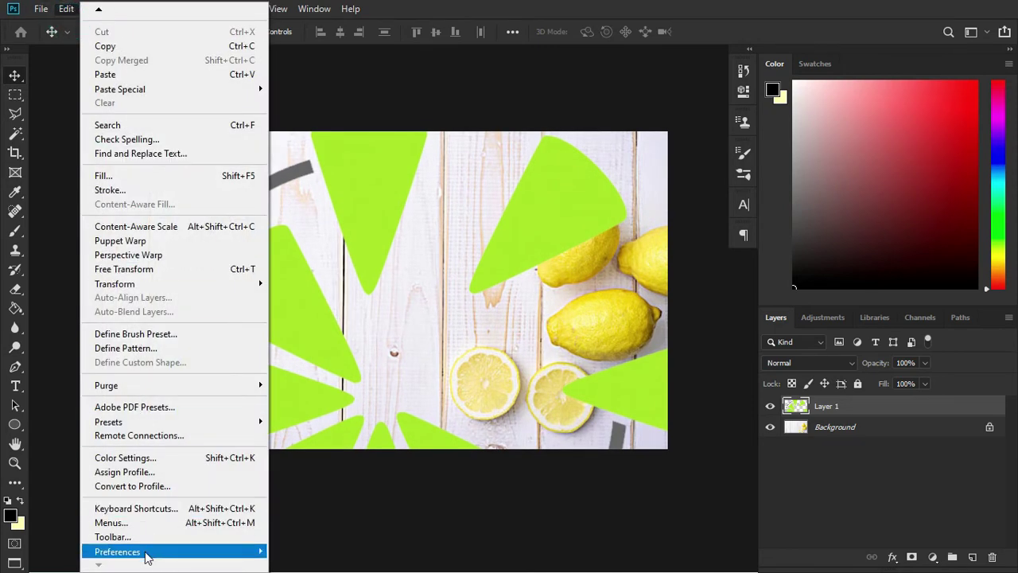
click(101, 564)
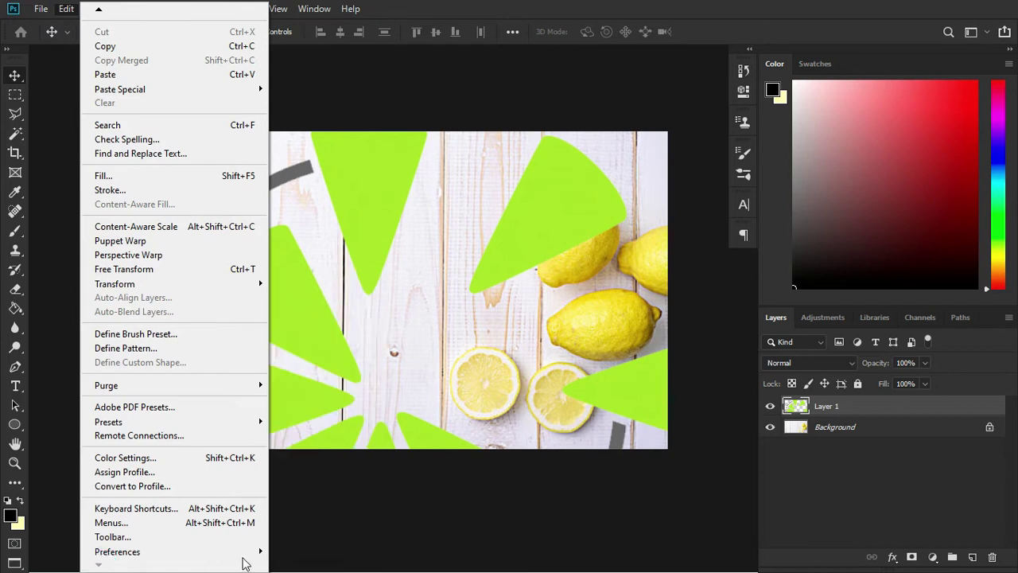
mouse_move(118, 551)
click(342, 279)
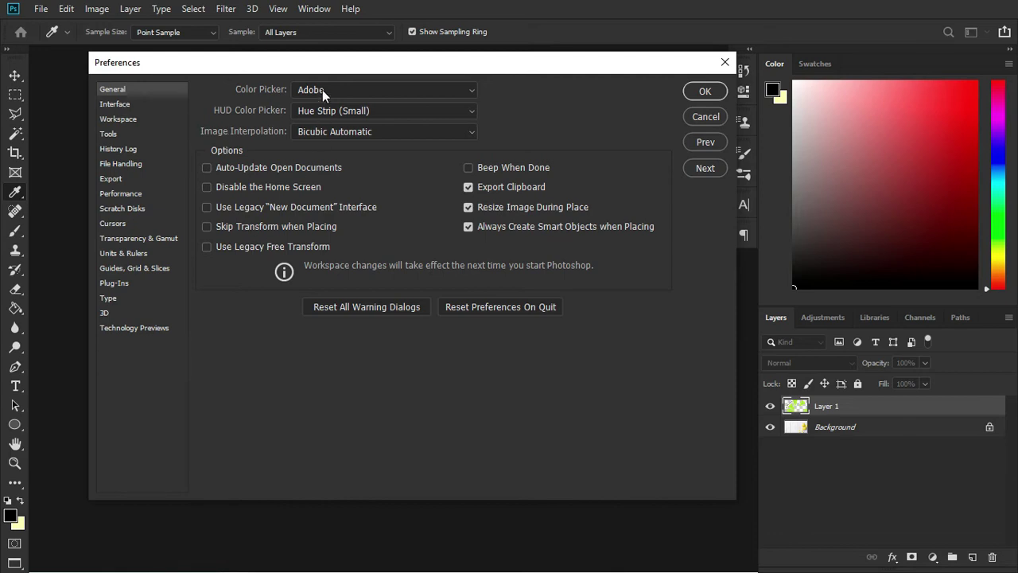
click(112, 106)
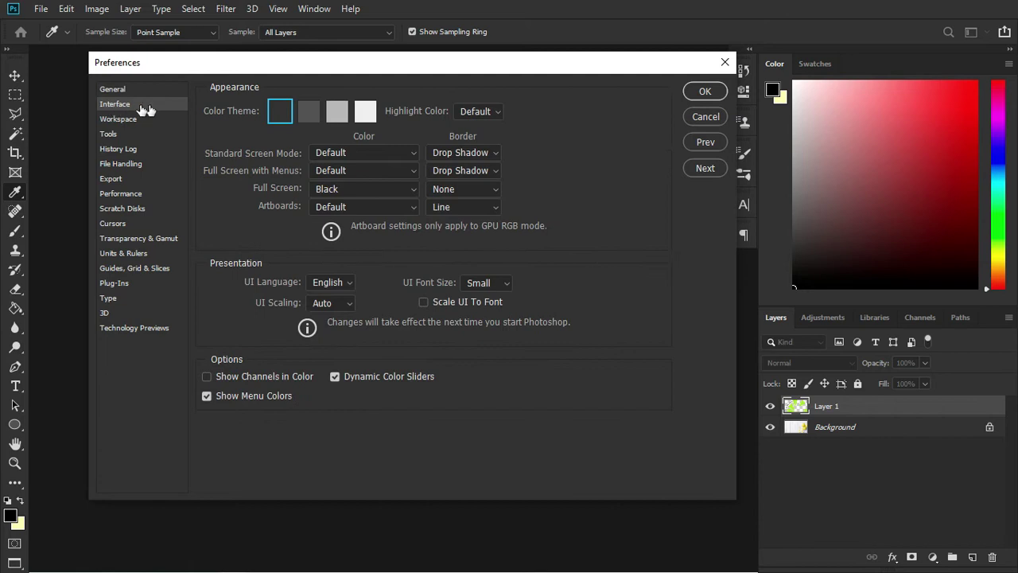
click(307, 112)
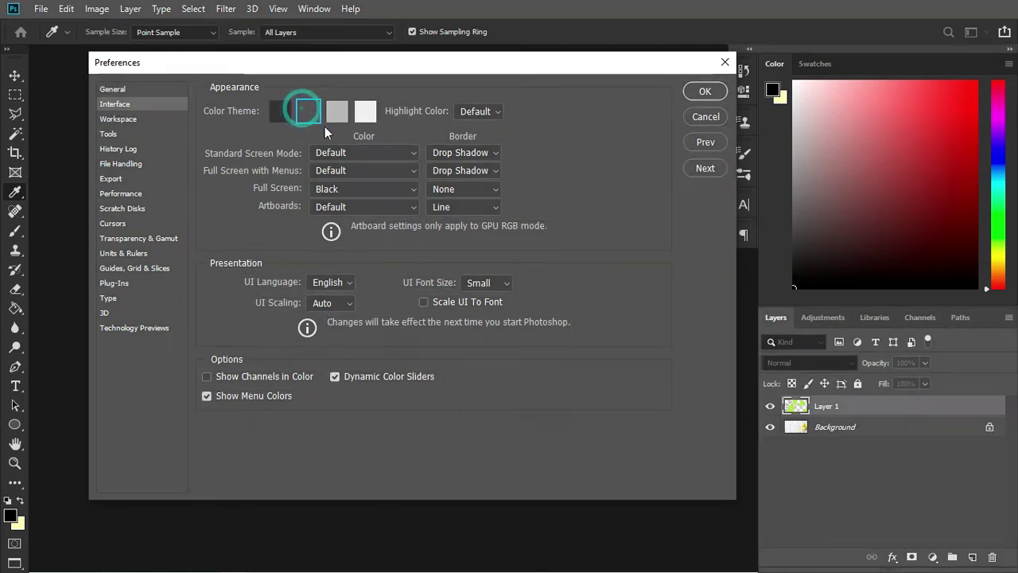
click(337, 113)
click(366, 116)
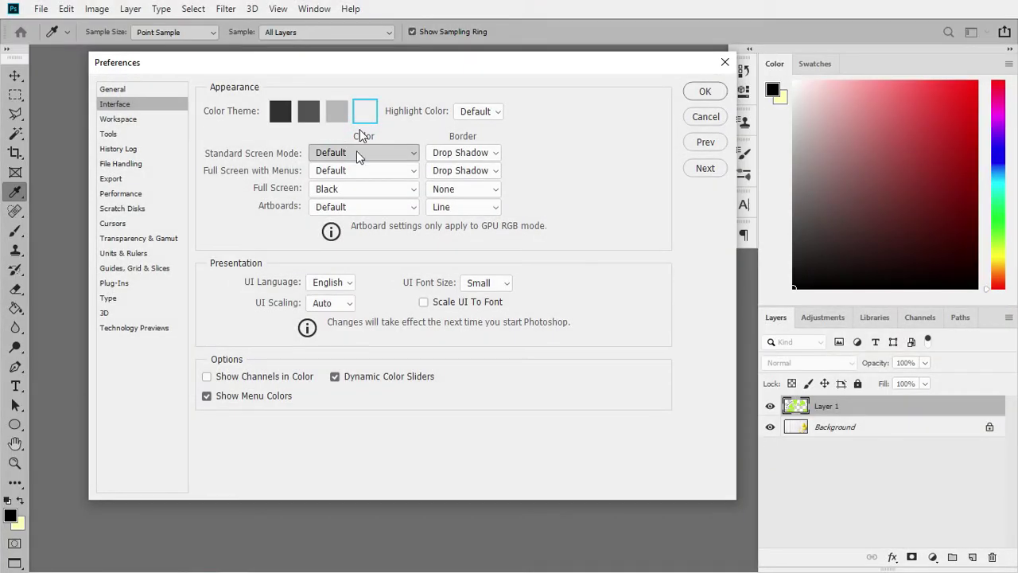
click(140, 120)
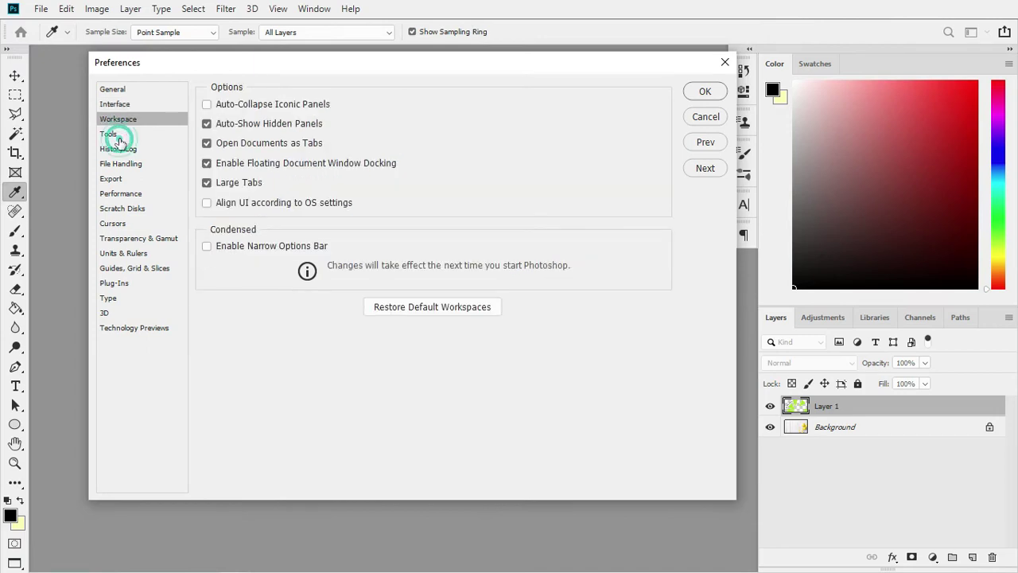
click(118, 135)
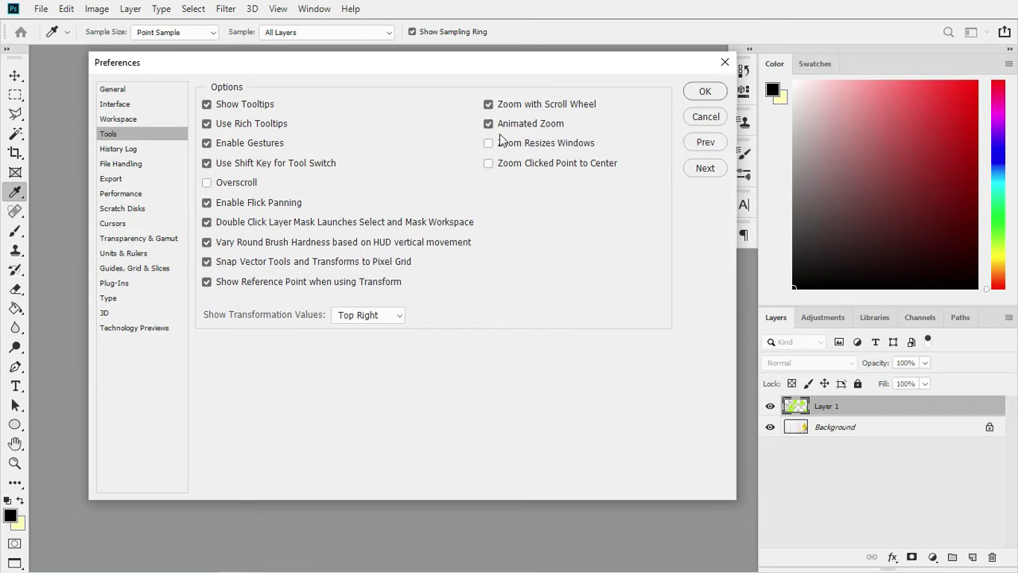
Toggle Zoom with Scroll Wheel off and back on, and restore the darkest colour theme
click(490, 106)
click(488, 105)
click(119, 89)
click(120, 104)
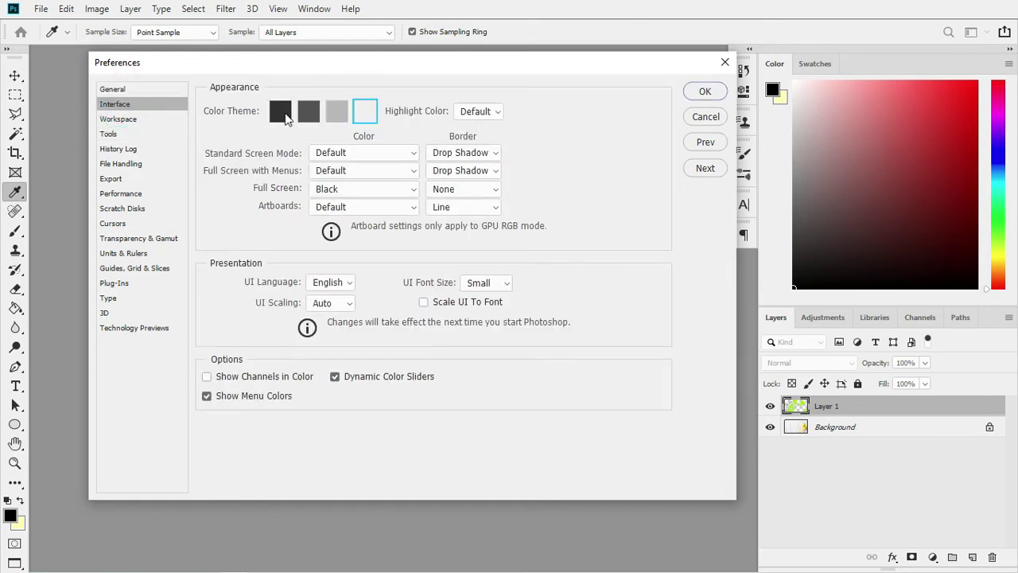
click(285, 116)
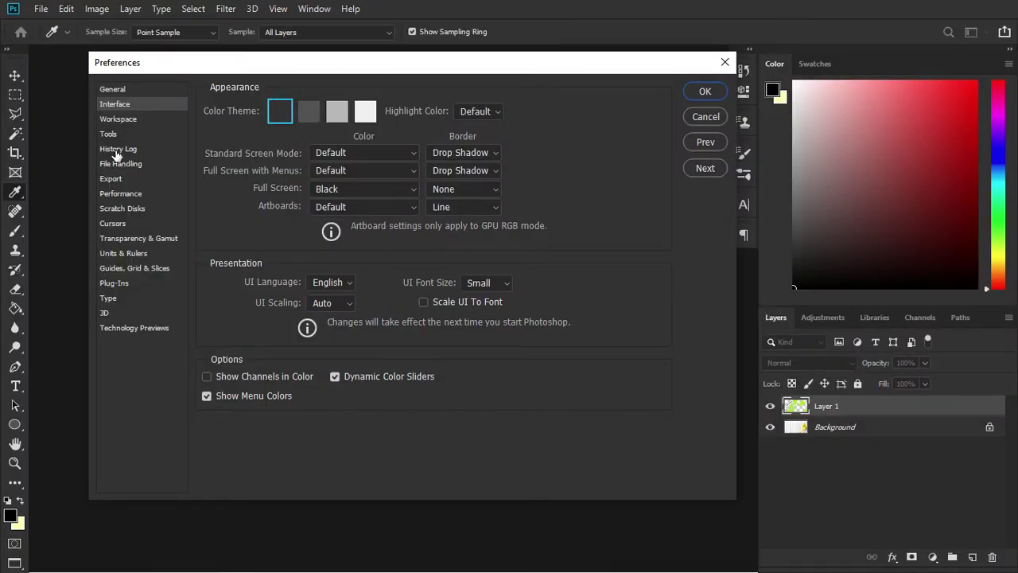
Move through Tools and History Log to File Handling, showing 5-minute recovery auto-save
click(117, 137)
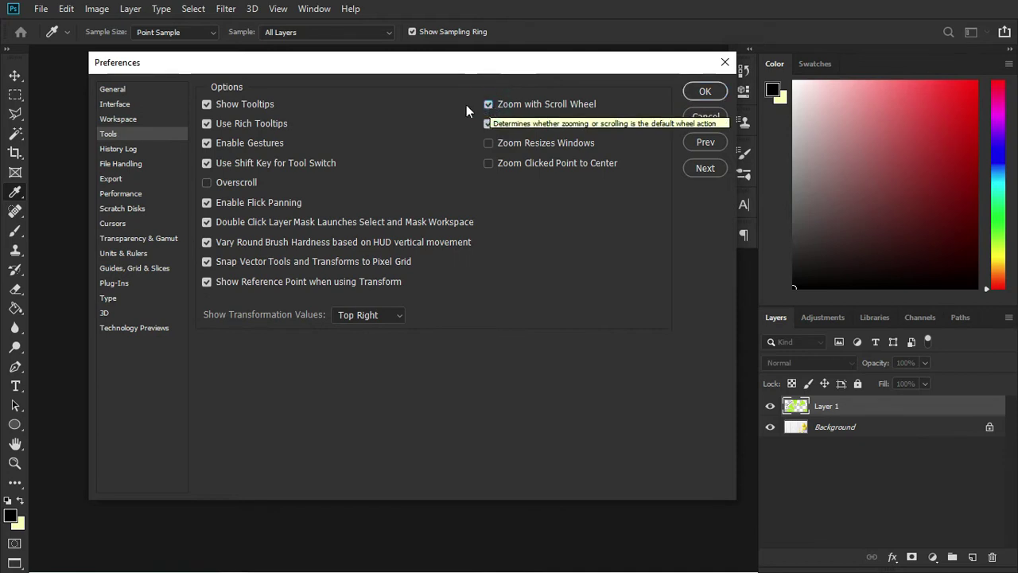
click(116, 149)
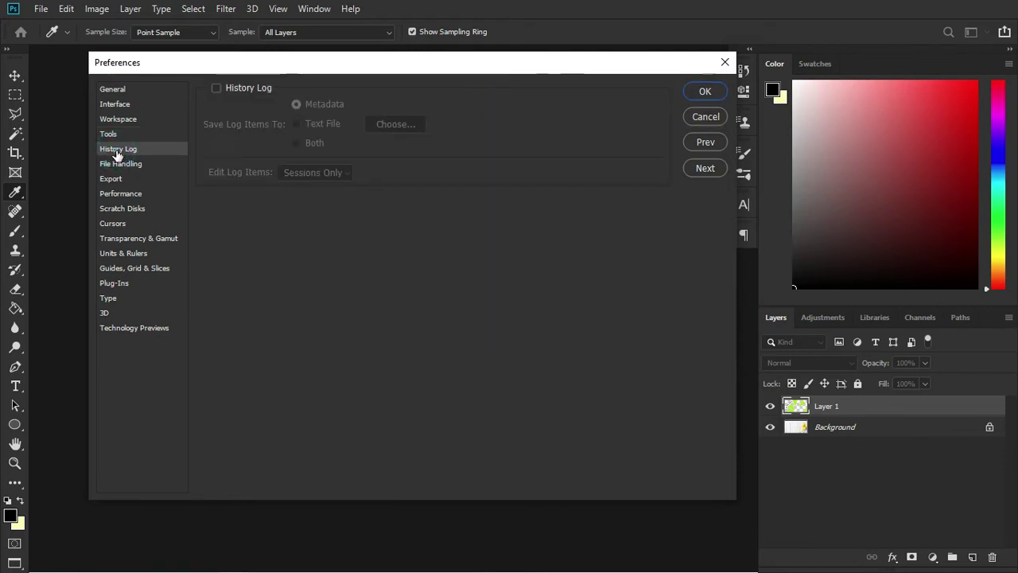
click(116, 165)
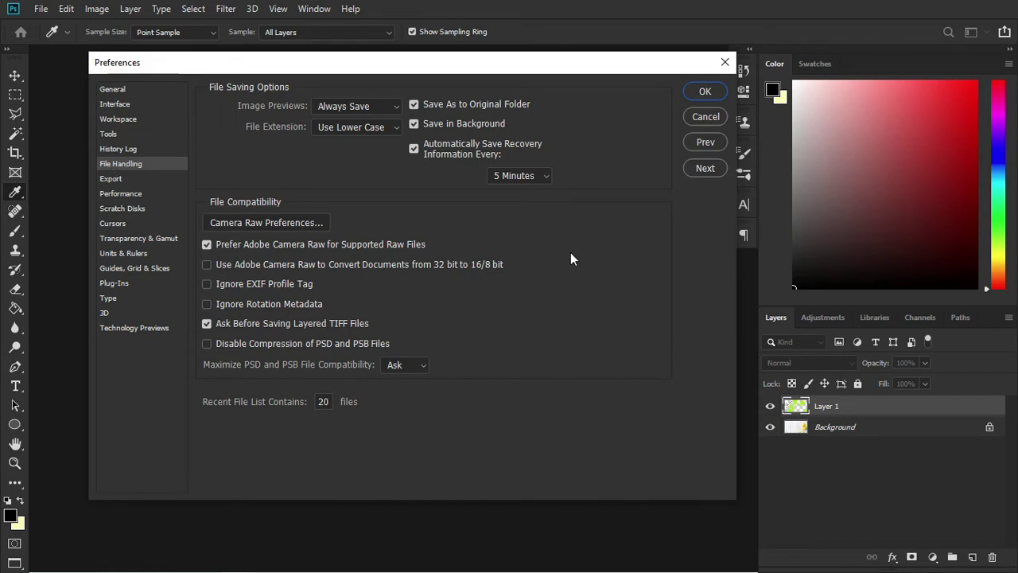
click(545, 177)
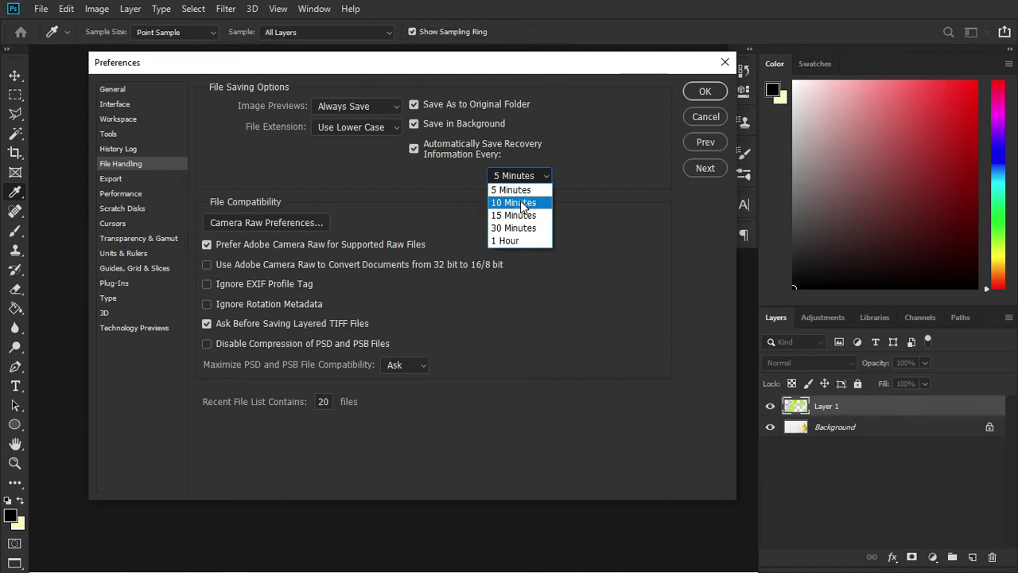
click(521, 203)
click(544, 179)
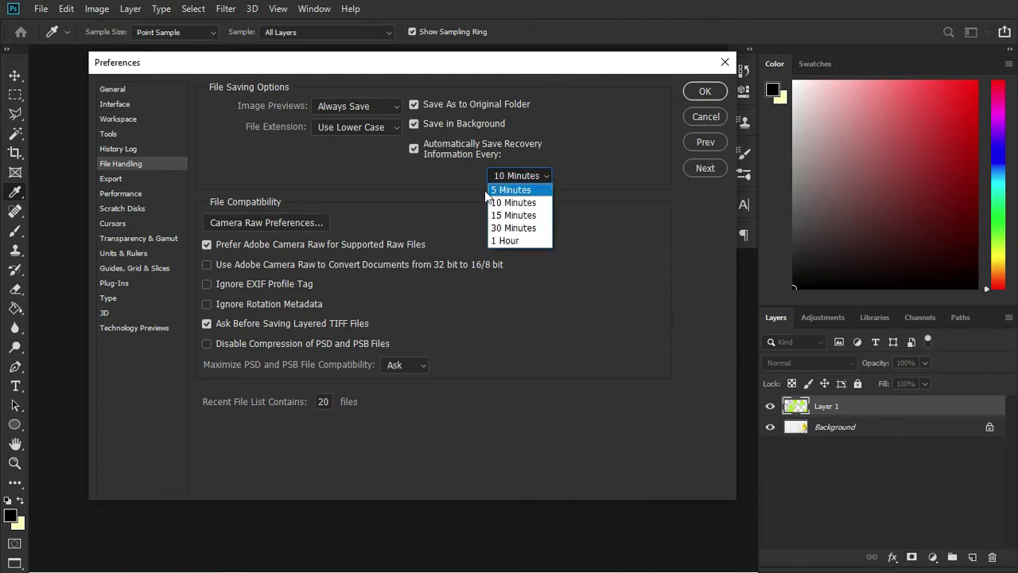
click(516, 192)
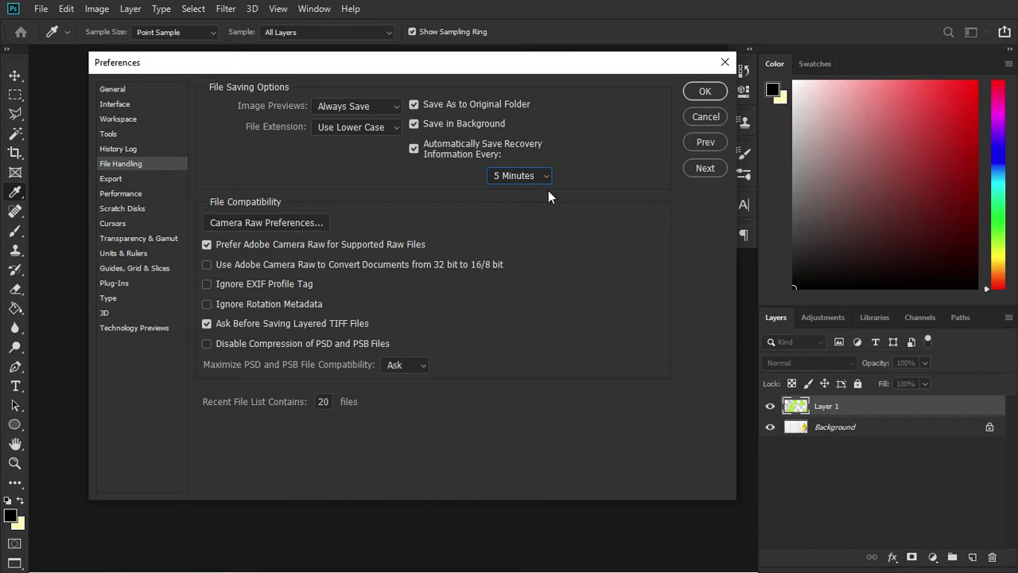
click(546, 177)
click(528, 190)
Accept Preferences with OK, zoom around the canvas and shift the green lemon-slice shapes
click(699, 91)
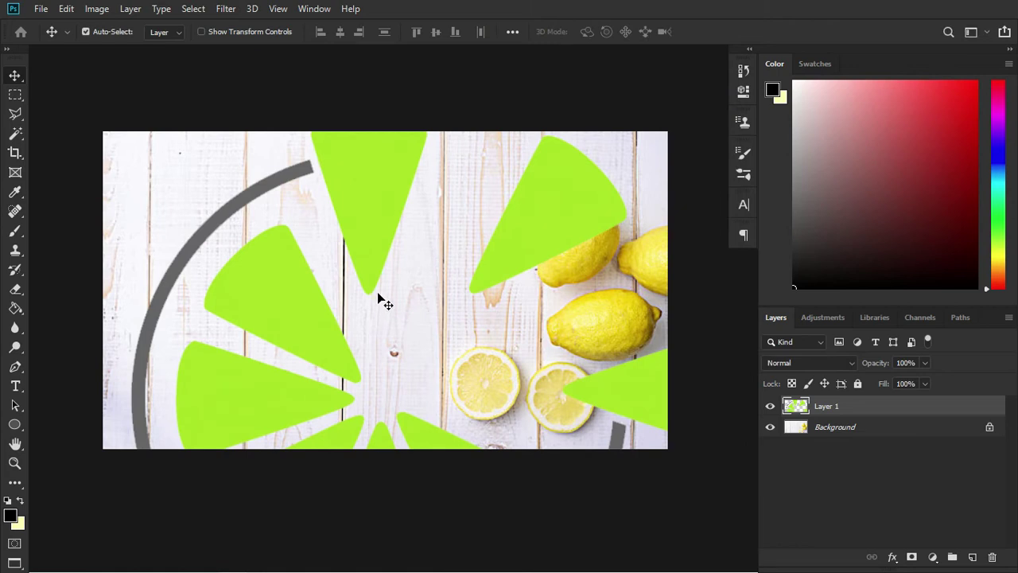
scroll(382, 301, up, 3)
scroll(380, 299, down, 4)
scroll(379, 296, up, 4)
scroll(379, 290, down, 1)
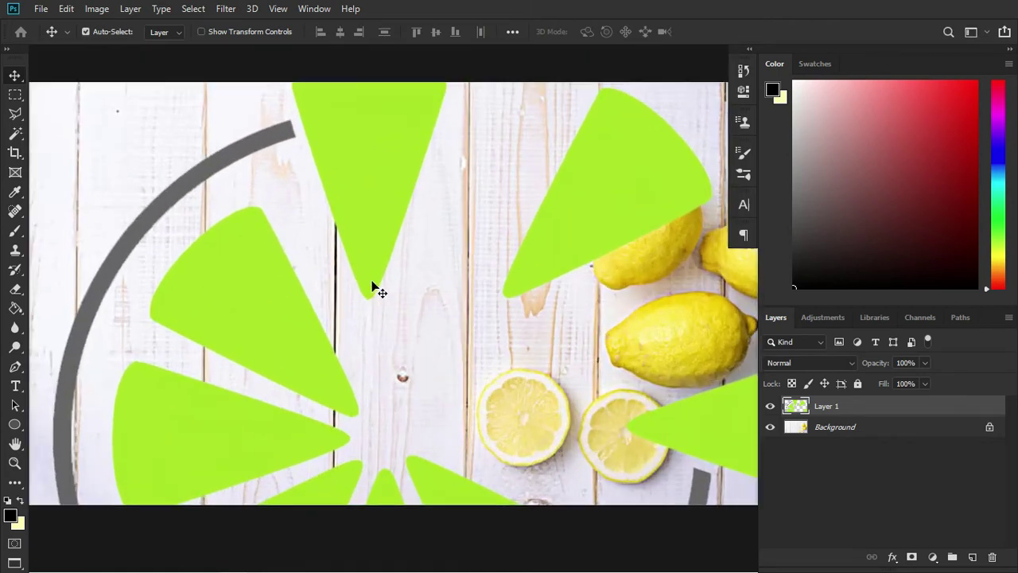
scroll(374, 285, down, 4)
scroll(378, 280, up, 4)
scroll(390, 276, down, 1)
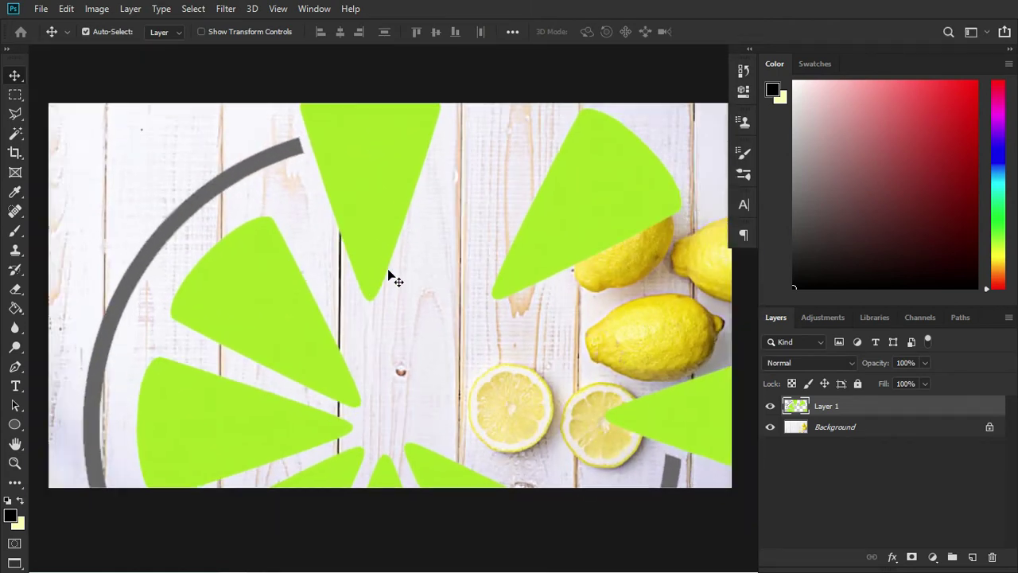
scroll(389, 276, down, 1)
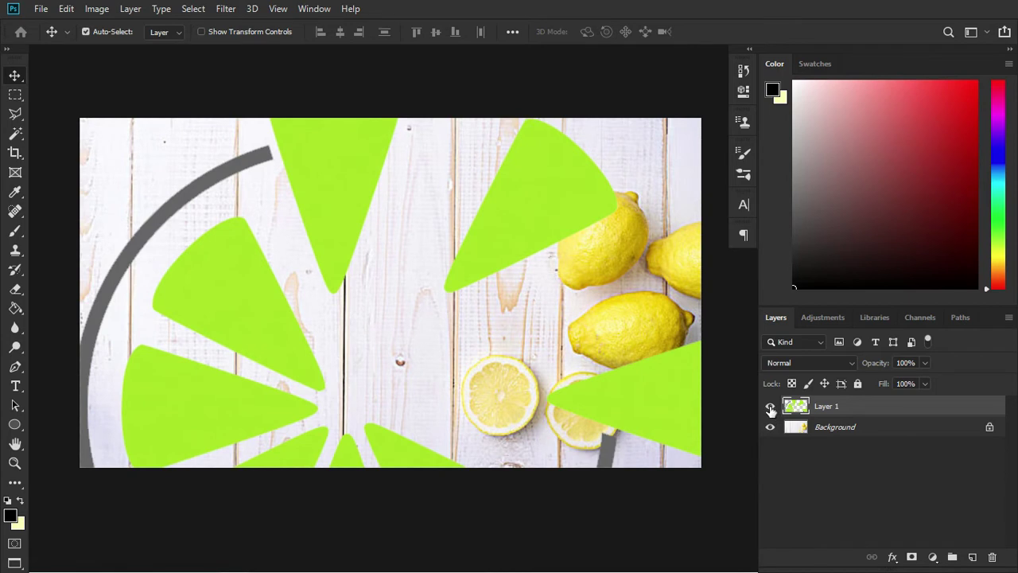
mouse_move(546, 228)
mouse_down()
mouse_move(516, 205)
mouse_move(516, 183)
mouse_up()
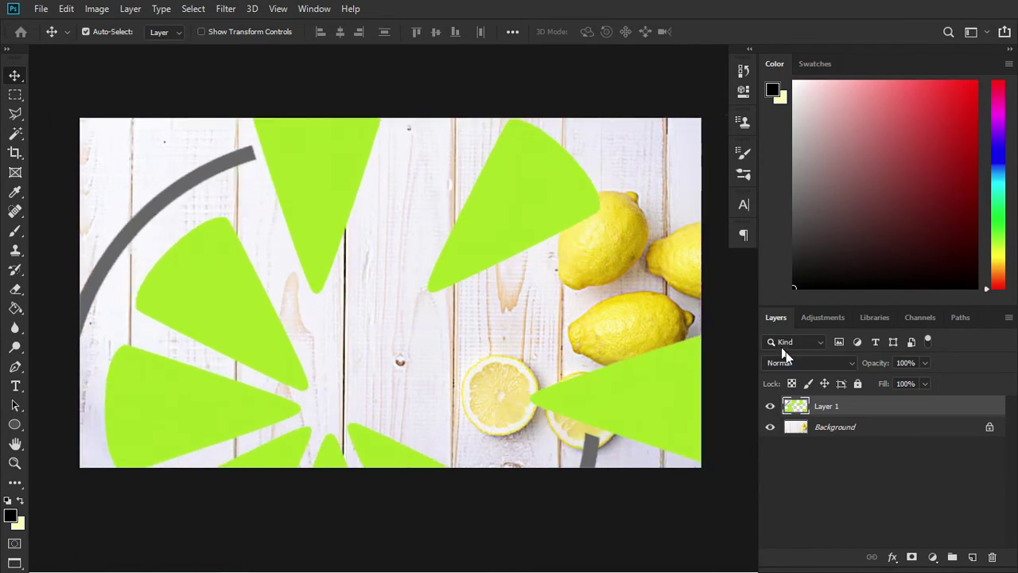
Hide Layer 1 and unlock the Background into an editable Layer 0
click(769, 406)
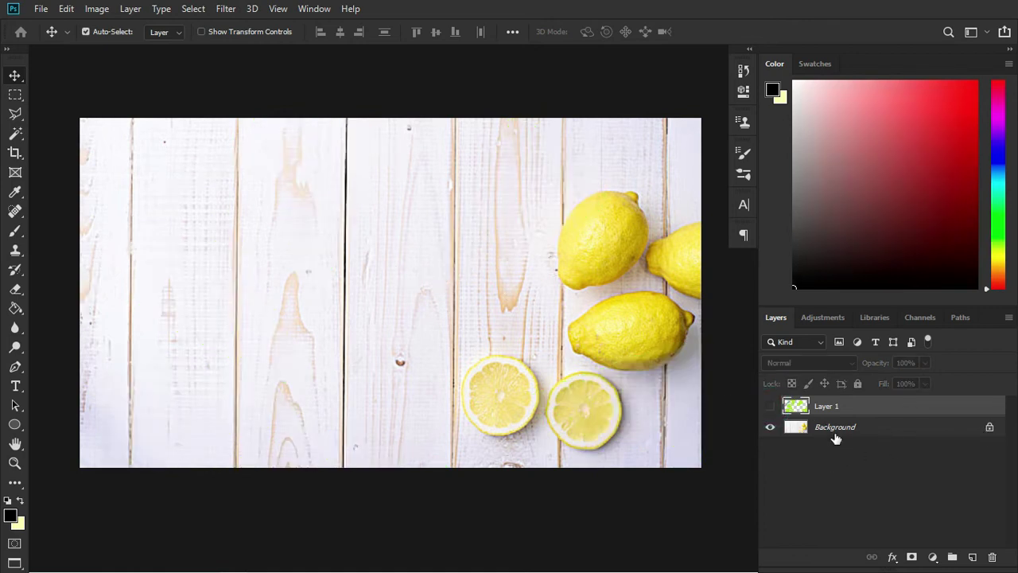
click(990, 430)
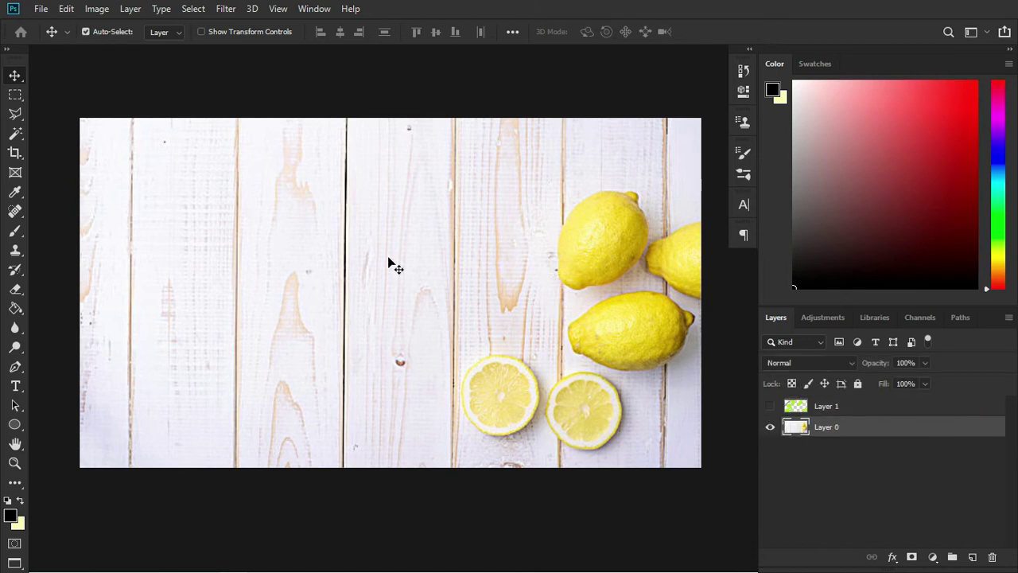
scroll(283, 219, down, 1)
scroll(284, 221, down, 1)
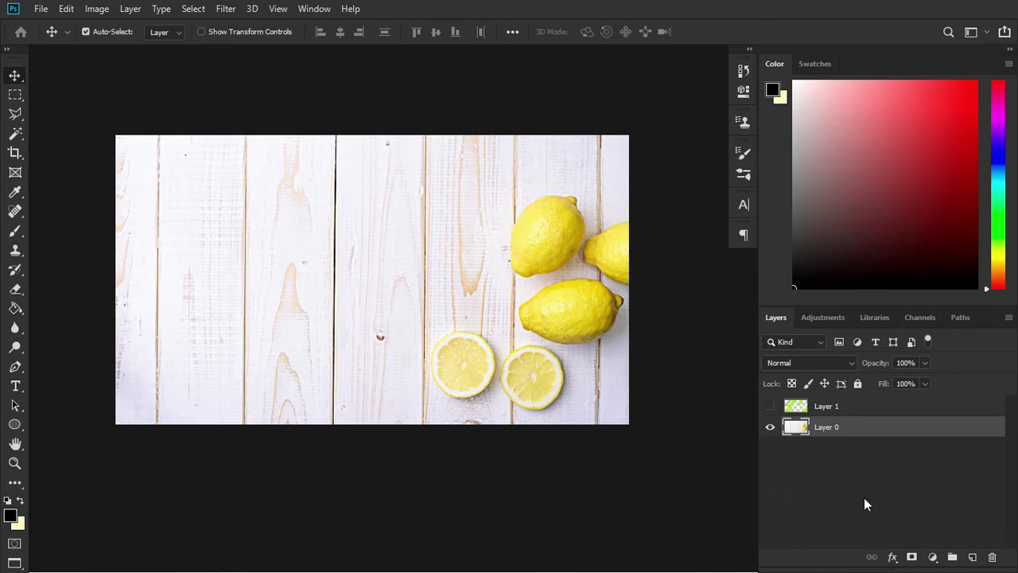
key(ctrl+t)
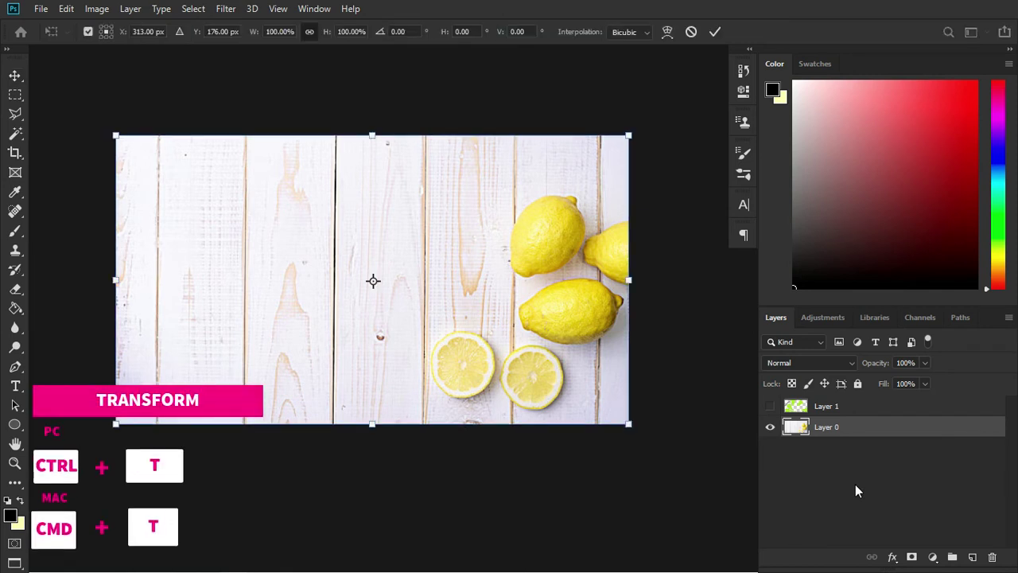
mouse_move(654, 120)
mouse_down()
mouse_move(585, 478)
mouse_move(483, 482)
mouse_up()
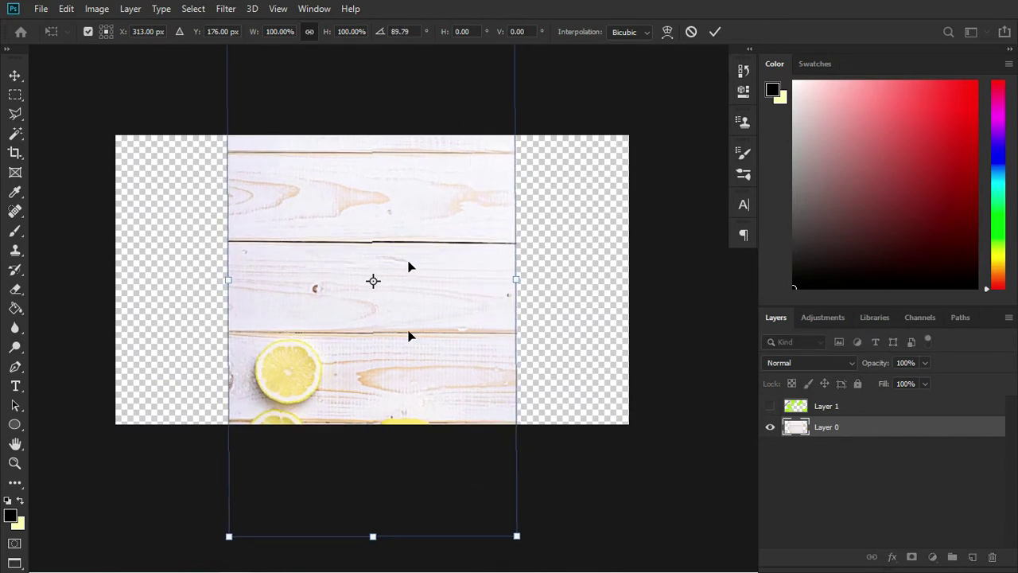
scroll(436, 382, down, 1)
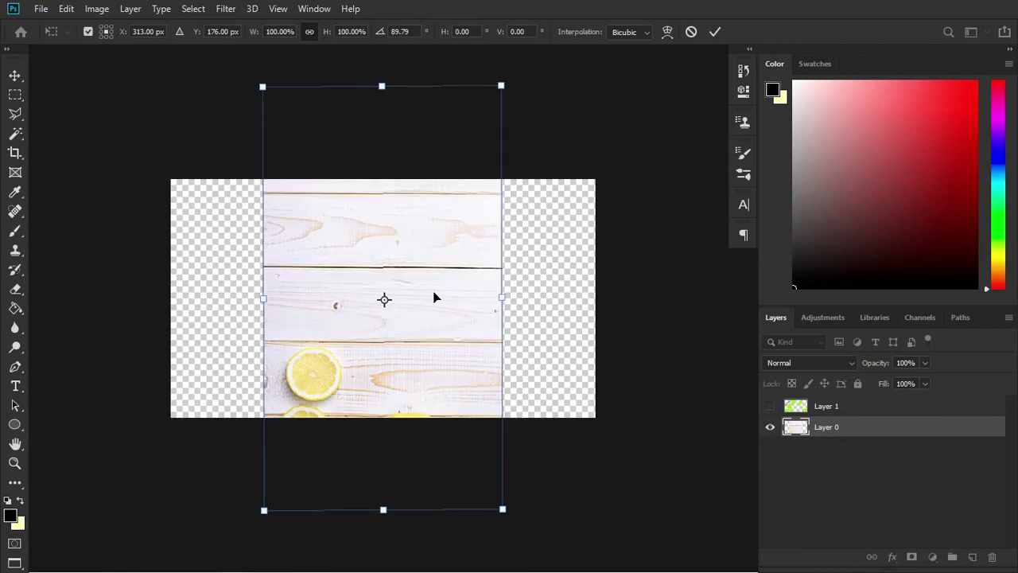
key(Escape)
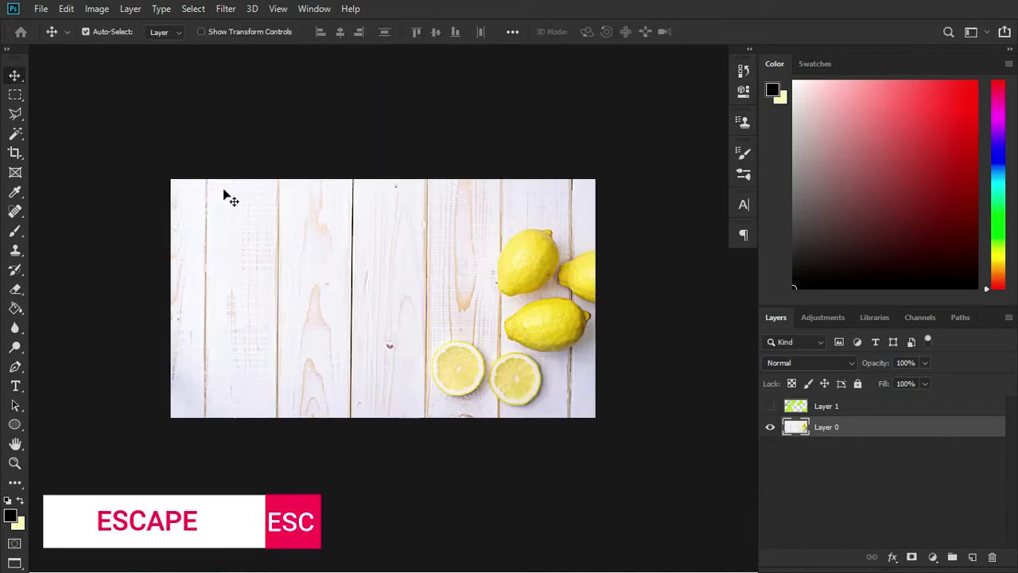
Crop-drag the top edge far upward with Delete Cropped Pixels off, and commit the taller canvas
click(15, 152)
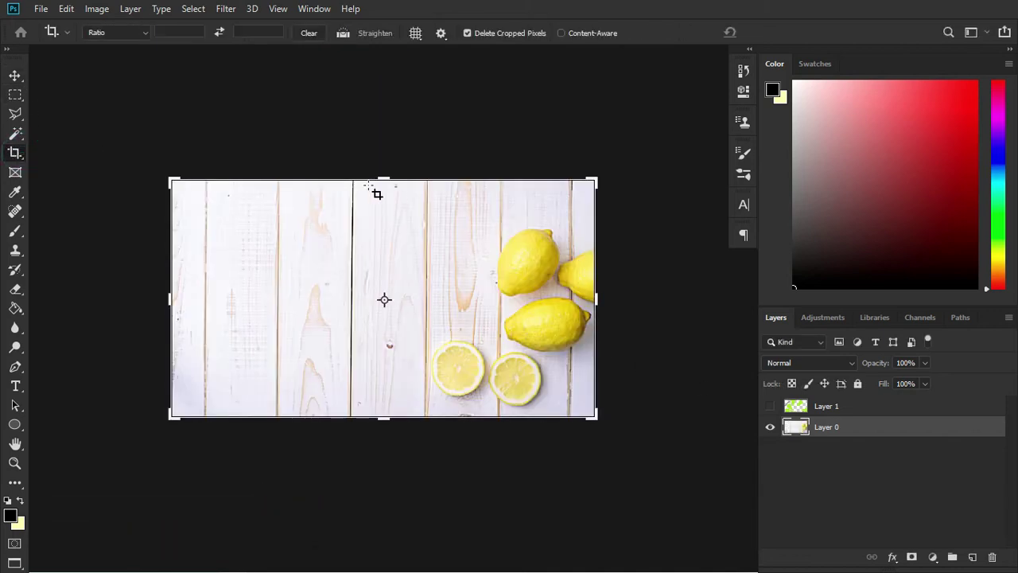
drag(377, 180, 371, 66)
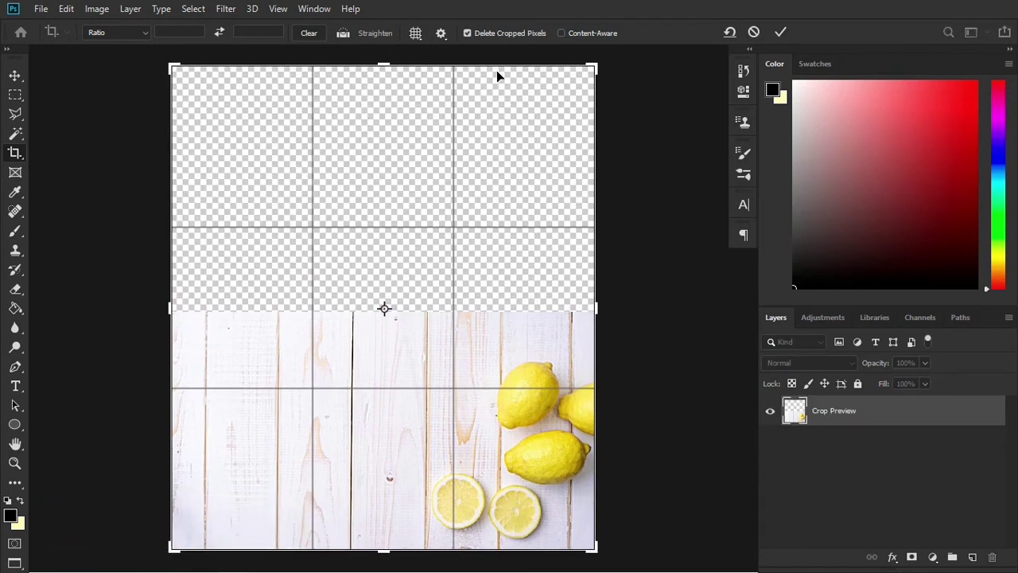
click(467, 33)
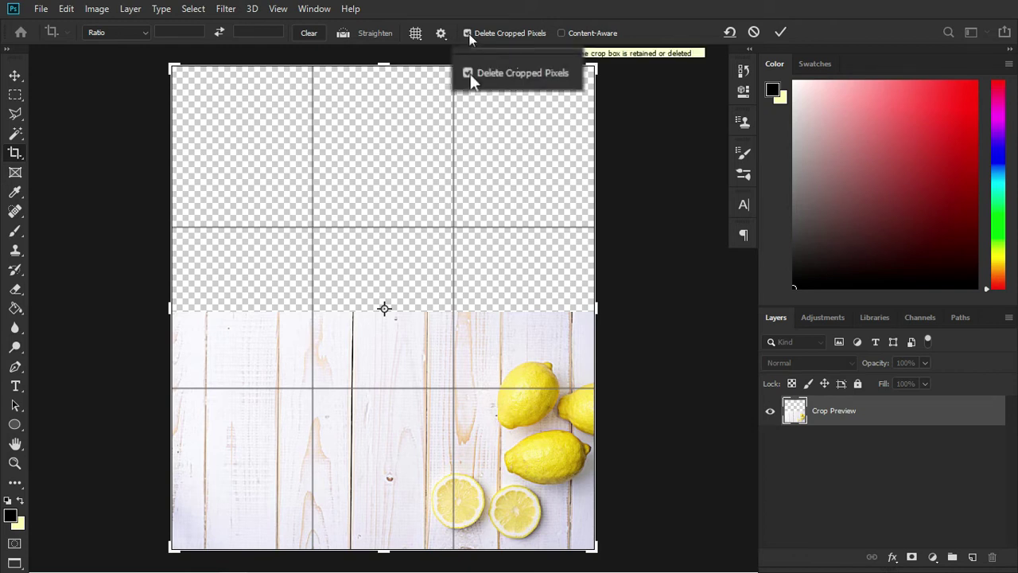
click(467, 33)
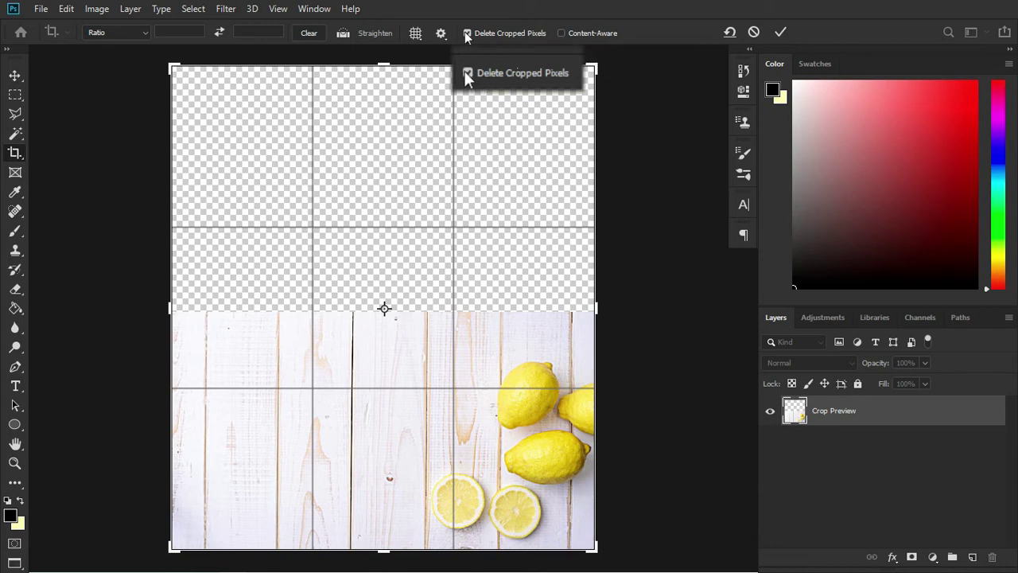
scroll(374, 146, down, 1)
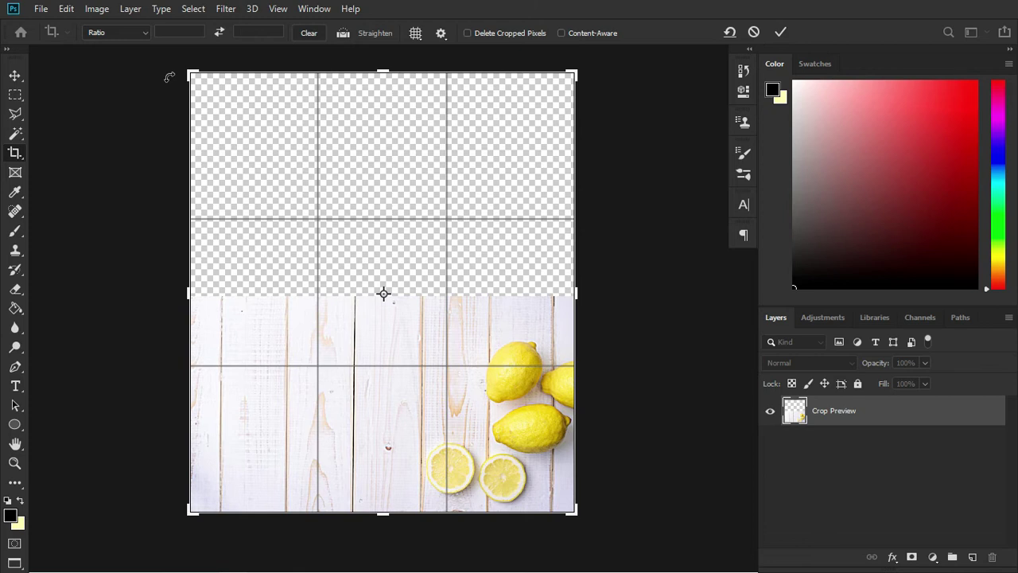
key(Return)
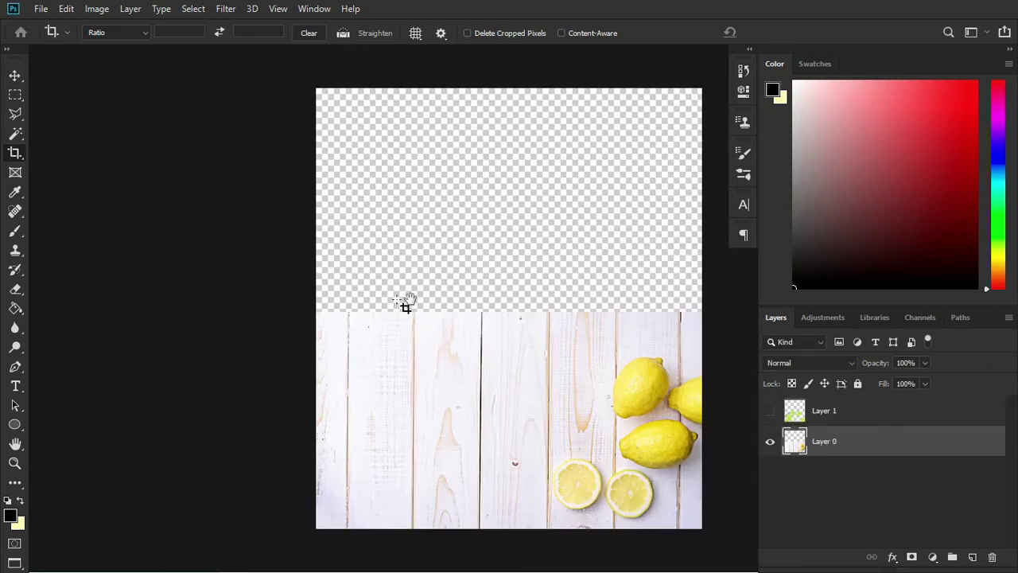
drag(511, 265, 425, 262)
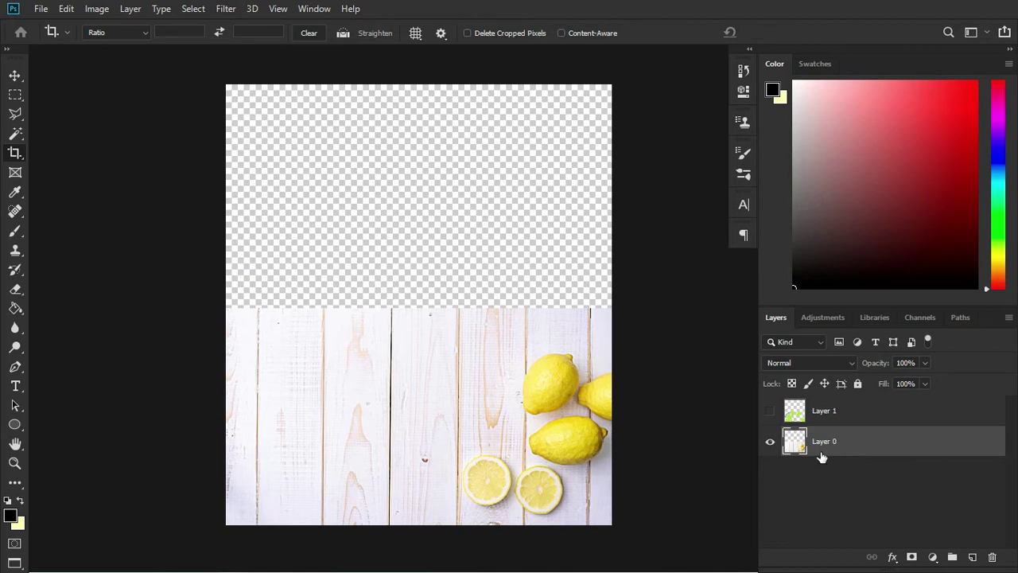
click(850, 445)
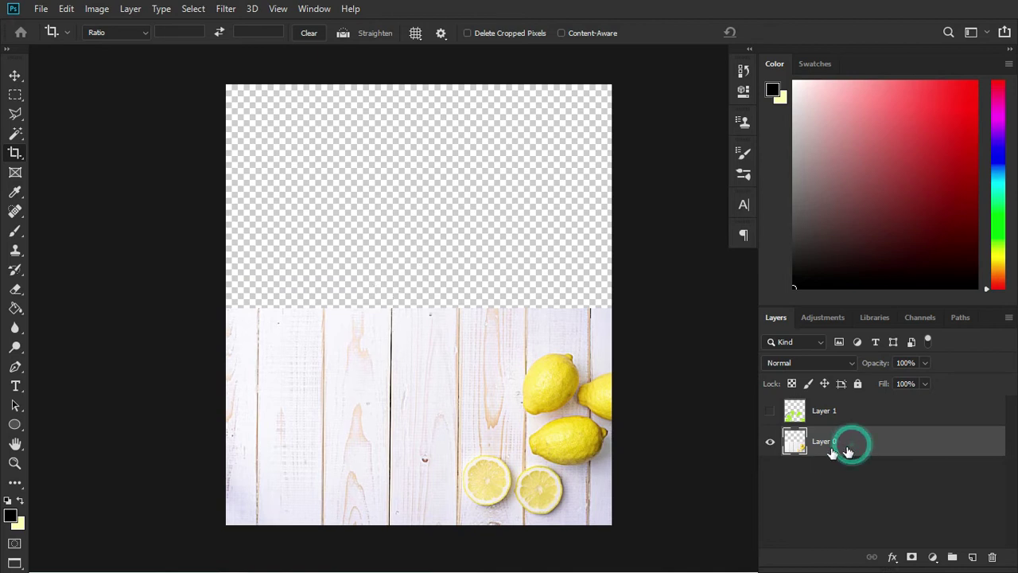
click(15, 74)
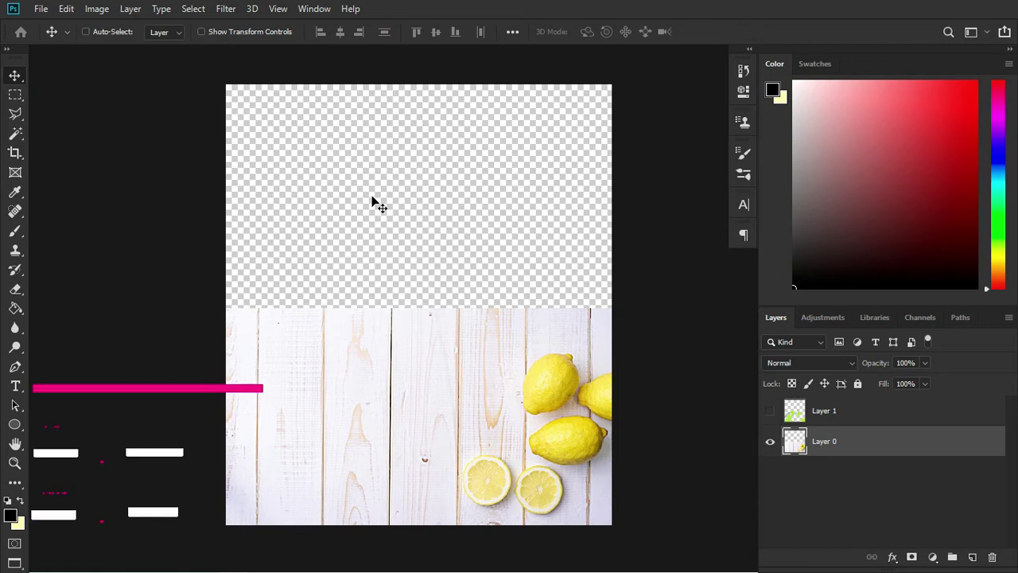
key(ctrl+t)
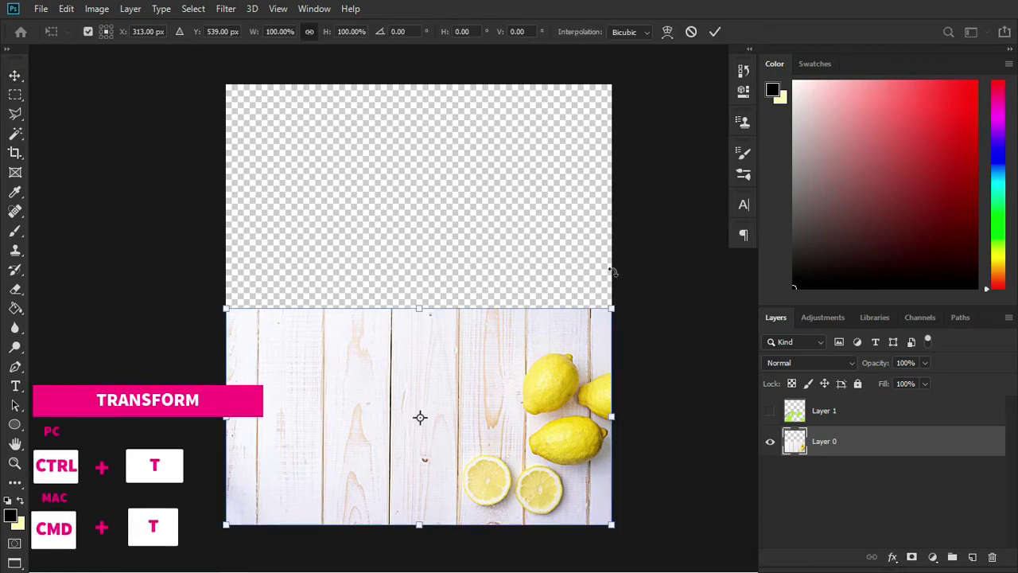
mouse_move(617, 286)
mouse_down()
mouse_move(633, 334)
mouse_move(478, 510)
mouse_up()
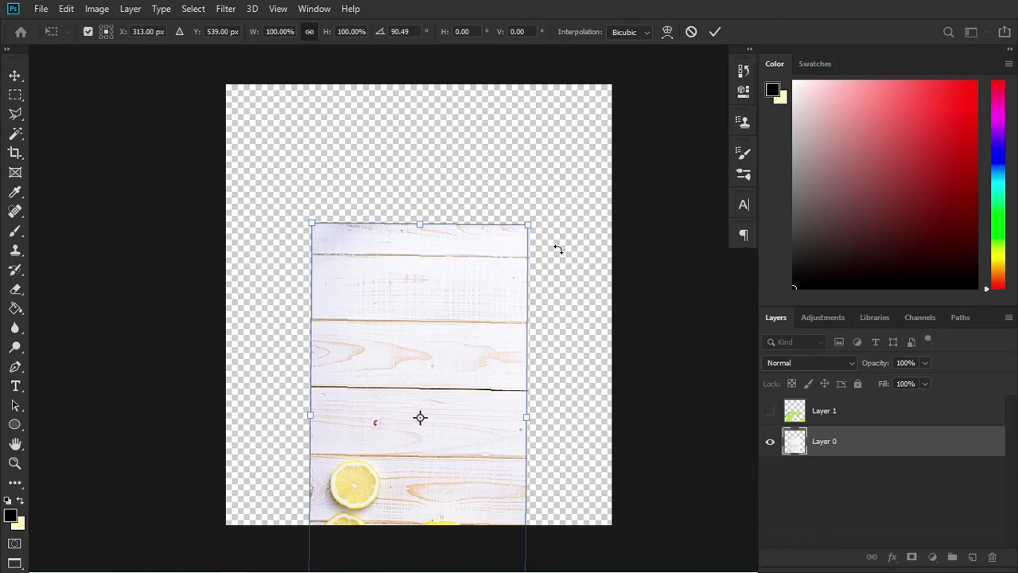
key(Escape)
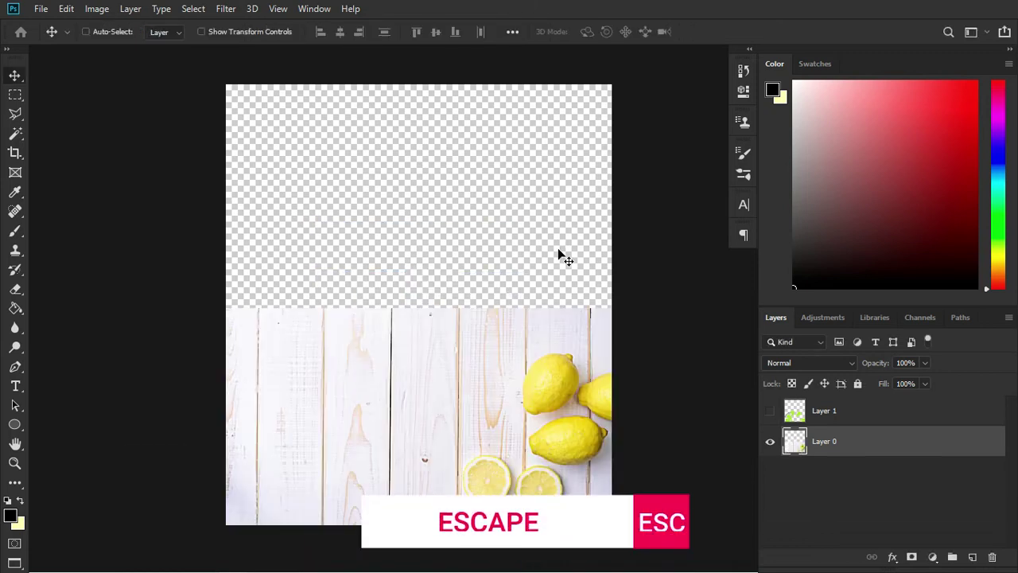
Free Transform the lemon photo to 90°, move it up within the canvas, and commit
key(ctrl+t)
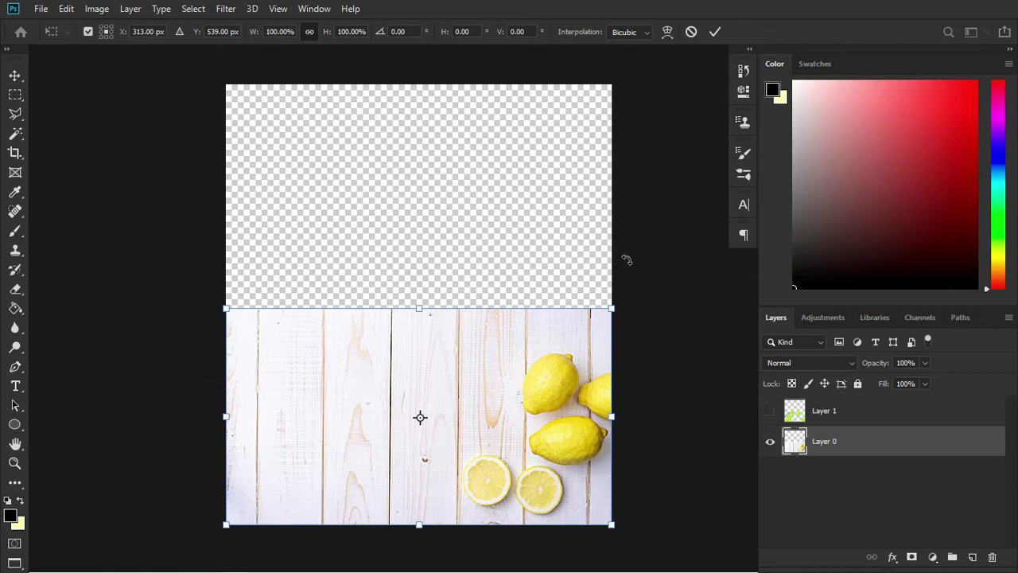
drag(627, 259, 666, 339)
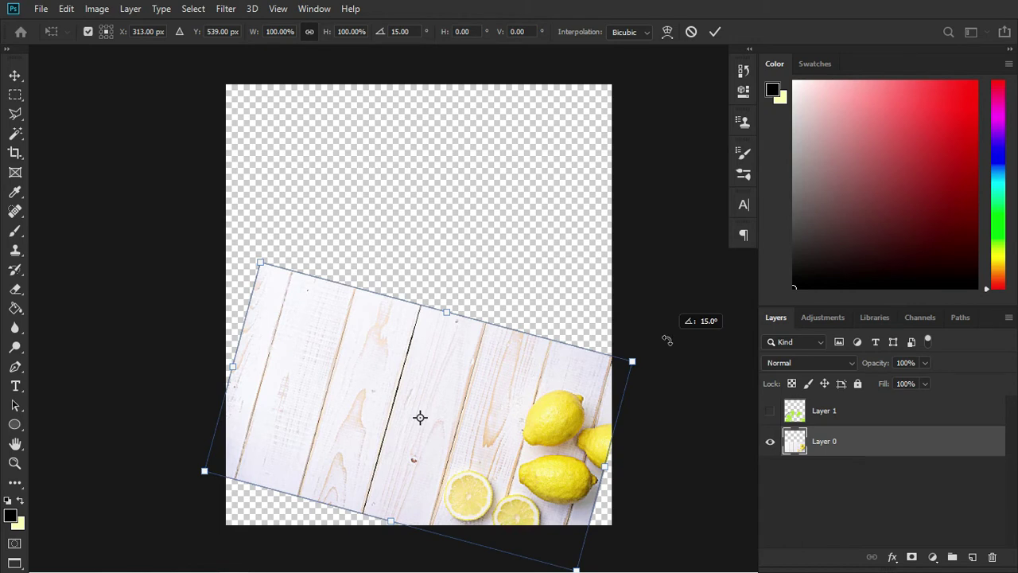
mouse_move(666, 340)
mouse_down()
mouse_move(654, 407)
mouse_move(509, 531)
mouse_move(550, 455)
mouse_up()
text(90)
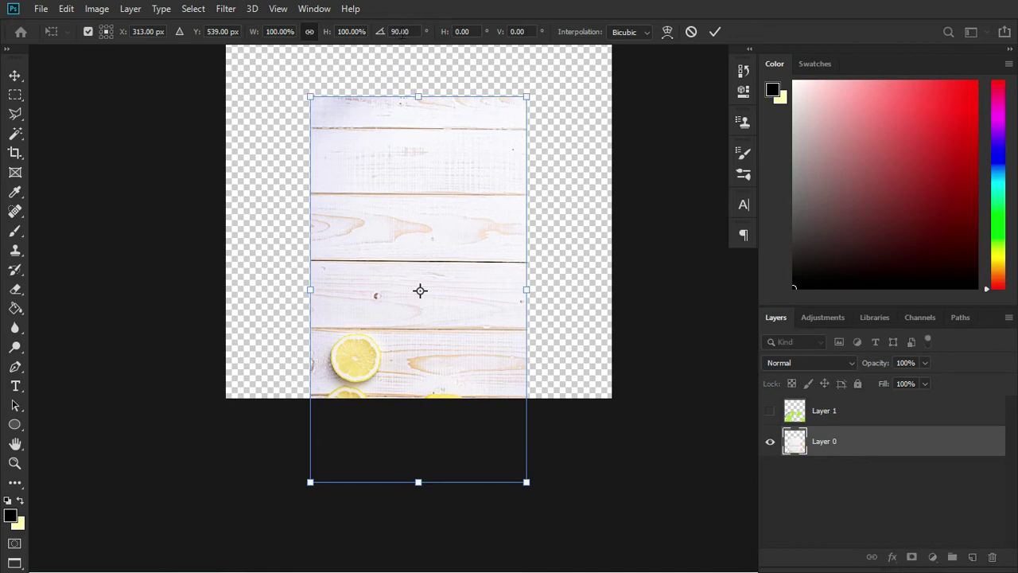
scroll(452, 336, down, 1)
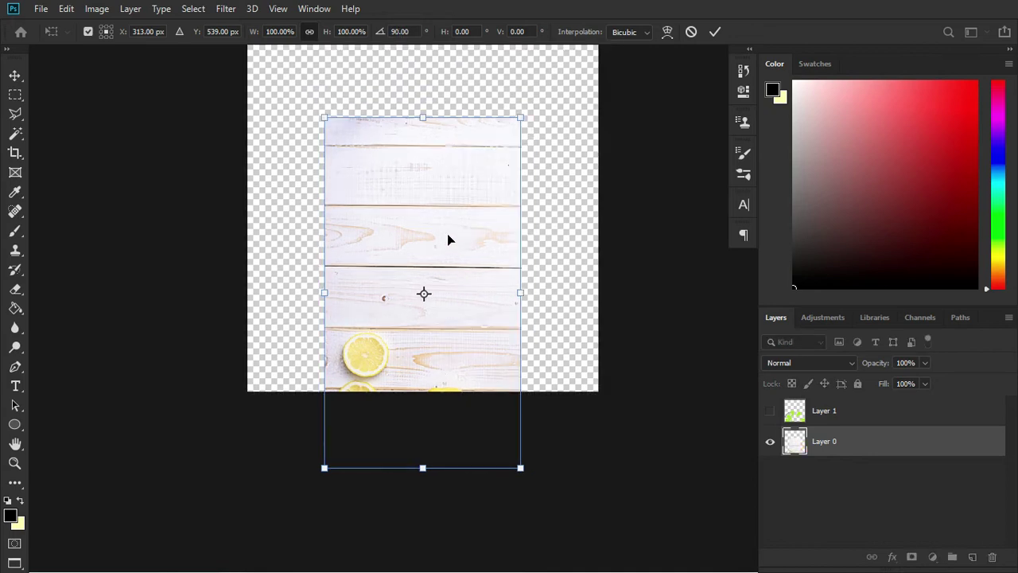
scroll(422, 203, down, 1)
scroll(427, 159, down, 1)
scroll(409, 361, up, 2)
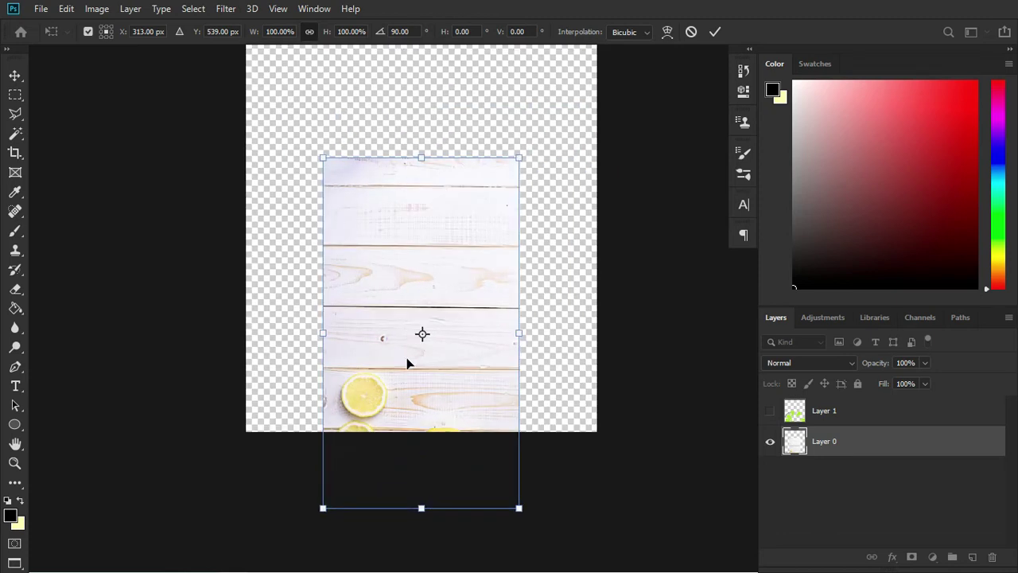
scroll(417, 220, down, 3)
scroll(417, 221, up, 2)
scroll(416, 209, up, 1)
mouse_move(418, 339)
mouse_down()
mouse_move(431, 228)
mouse_move(419, 245)
mouse_up()
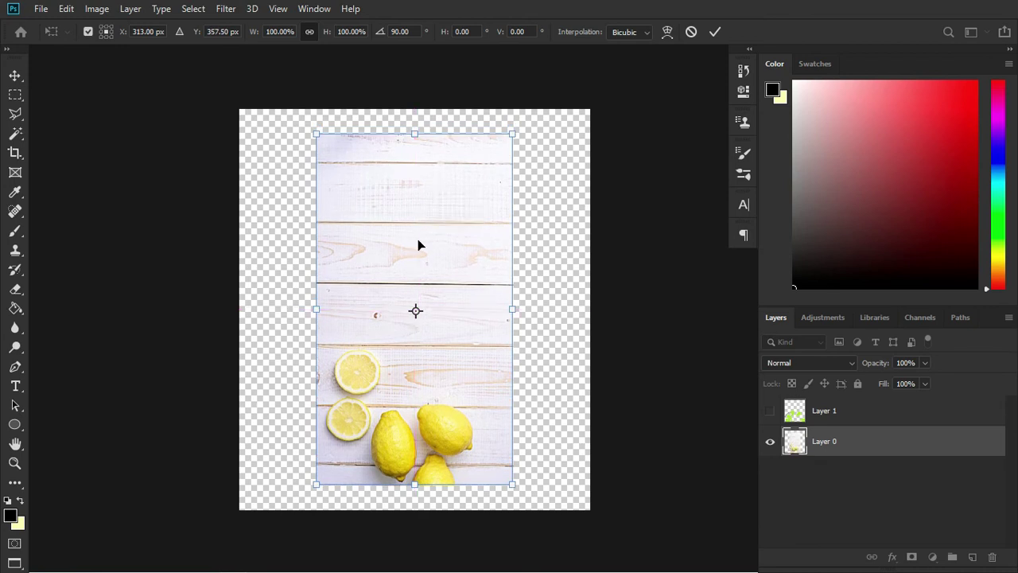
key(Return)
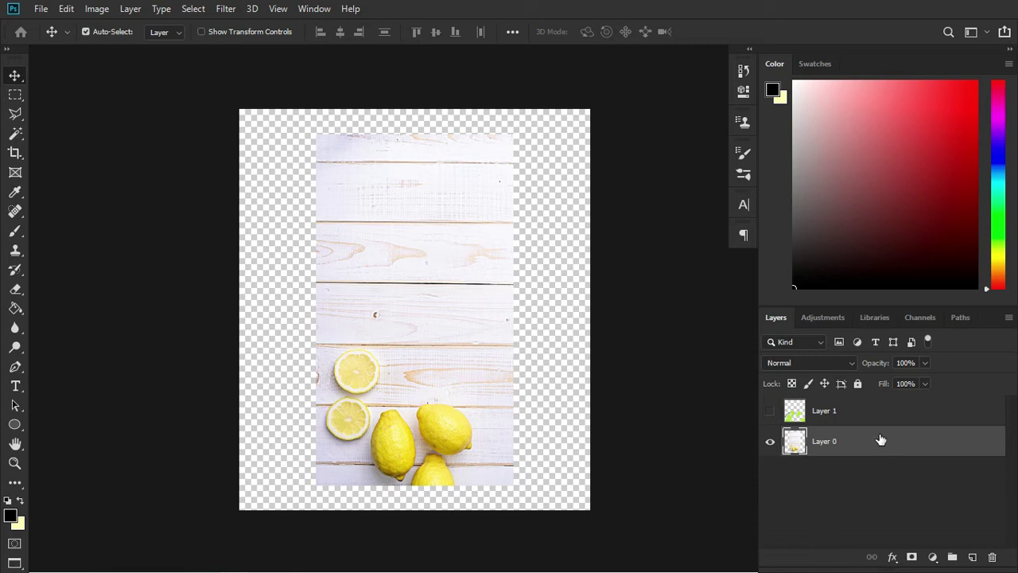
Duplicate Layer 0 with Ctrl+J, name the copy Smart and the original Normal, then select Smart
key(ctrl+j)
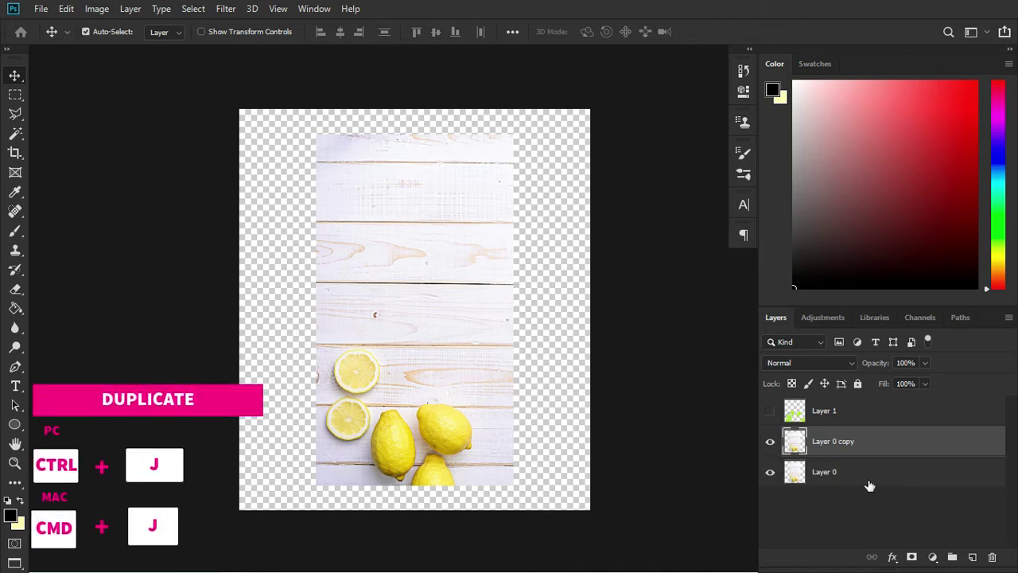
double_click(830, 441)
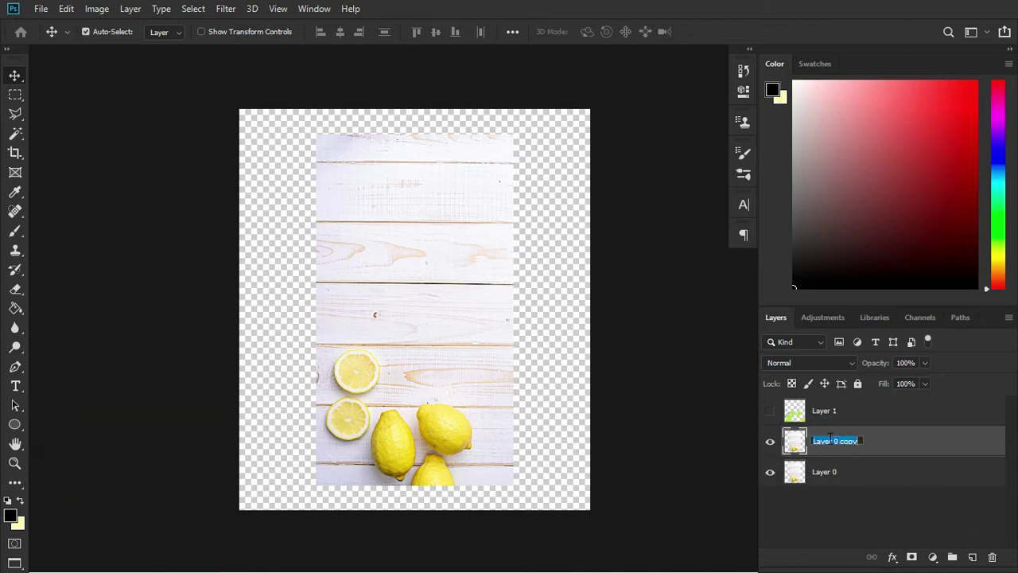
text(Smart)
key(Return)
double_click(825, 473)
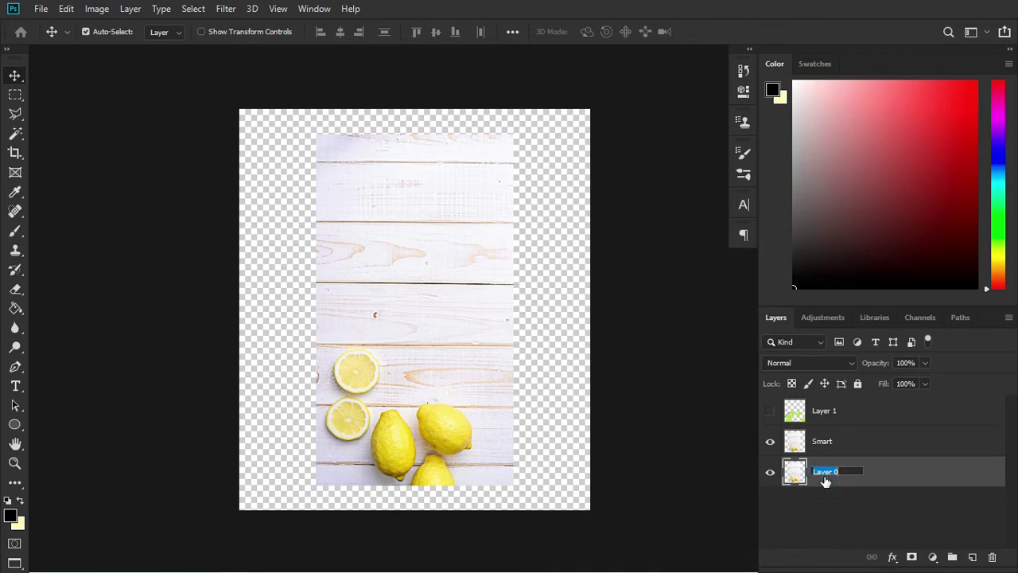
text(Nor)
text(mal)
key(Return)
click(886, 447)
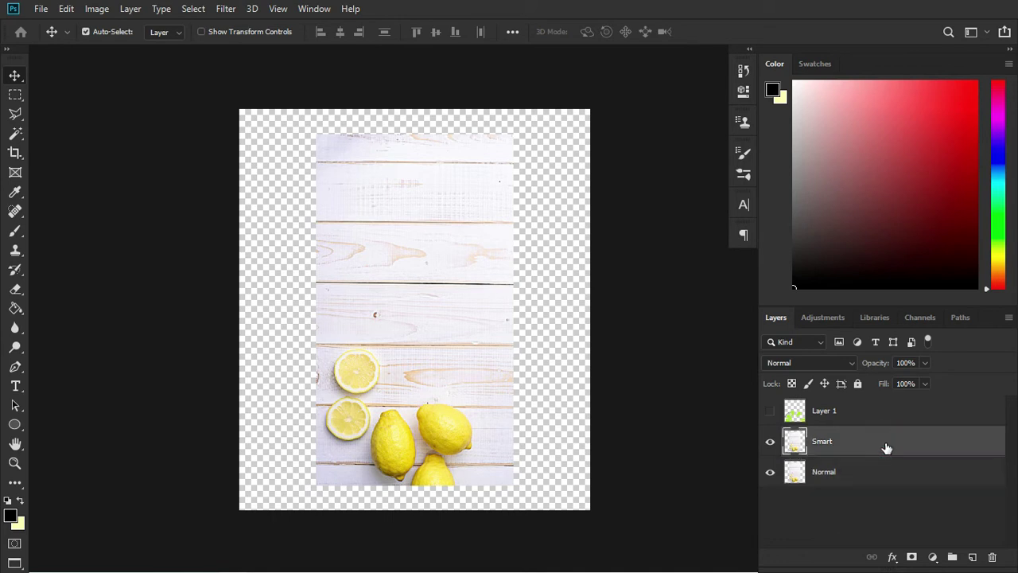
Convert Smart to a smart object, place Normal left and Smart right, then select both
right_click(892, 446)
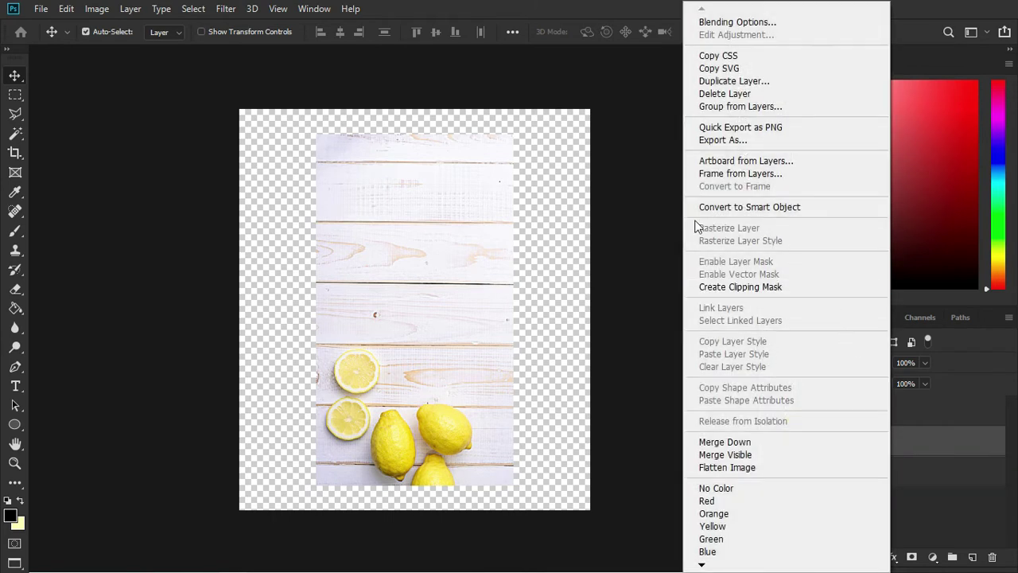
click(808, 212)
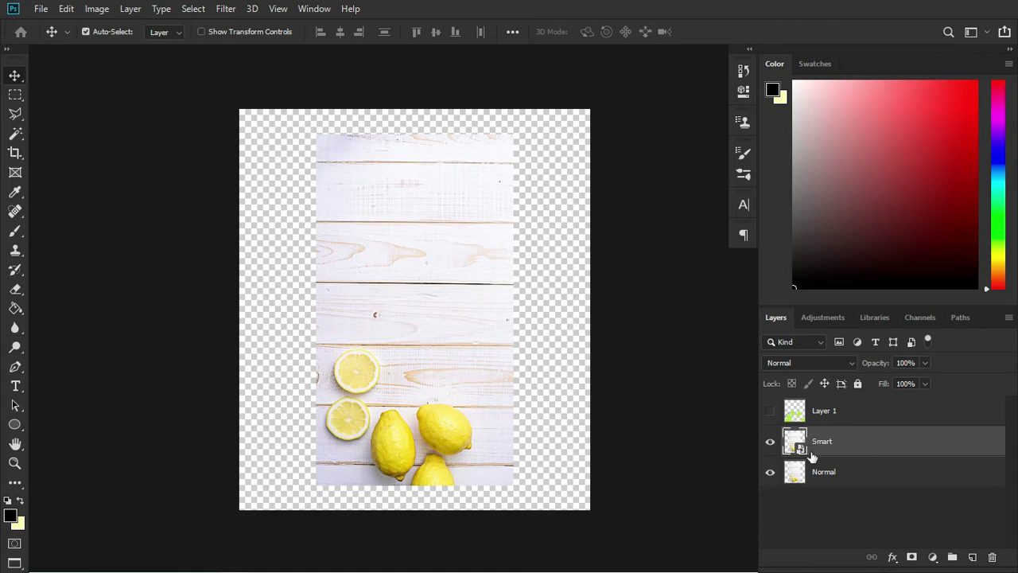
drag(464, 325, 541, 325)
drag(365, 309, 292, 312)
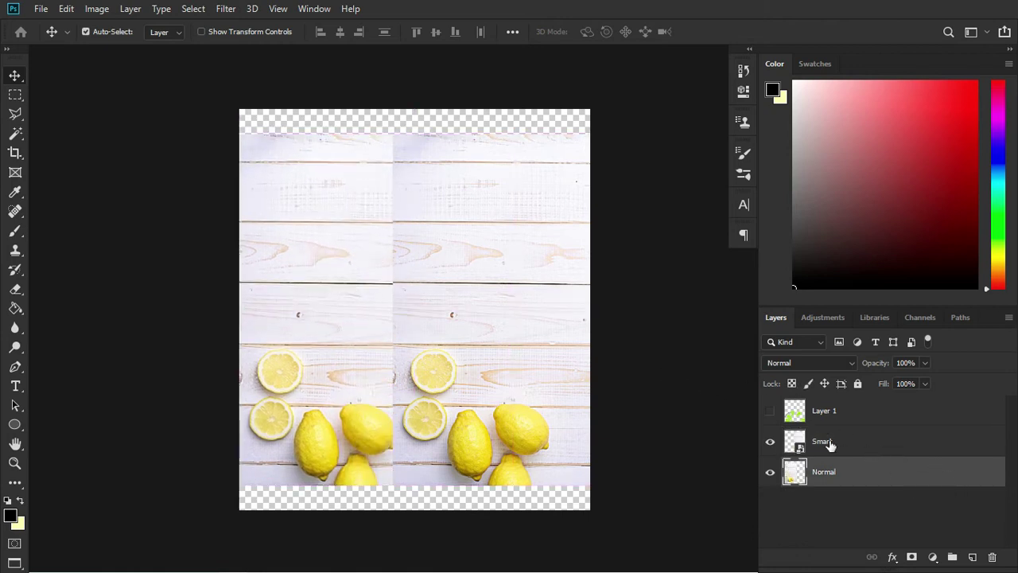
key(ctrl)
shift+click(873, 443)
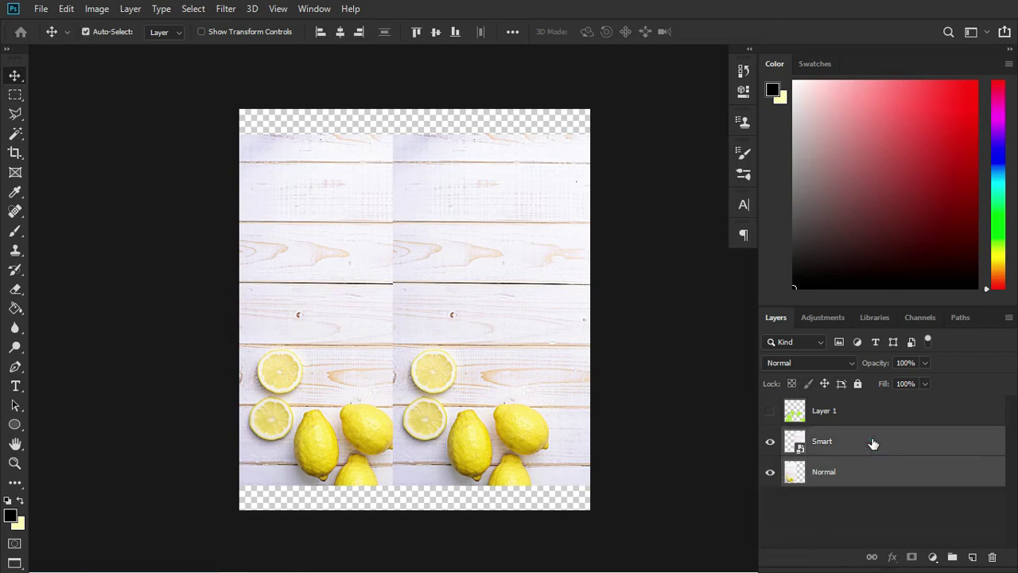
Scale both lemon photos down to a tiny box at the top-left
key(ctrl+t)
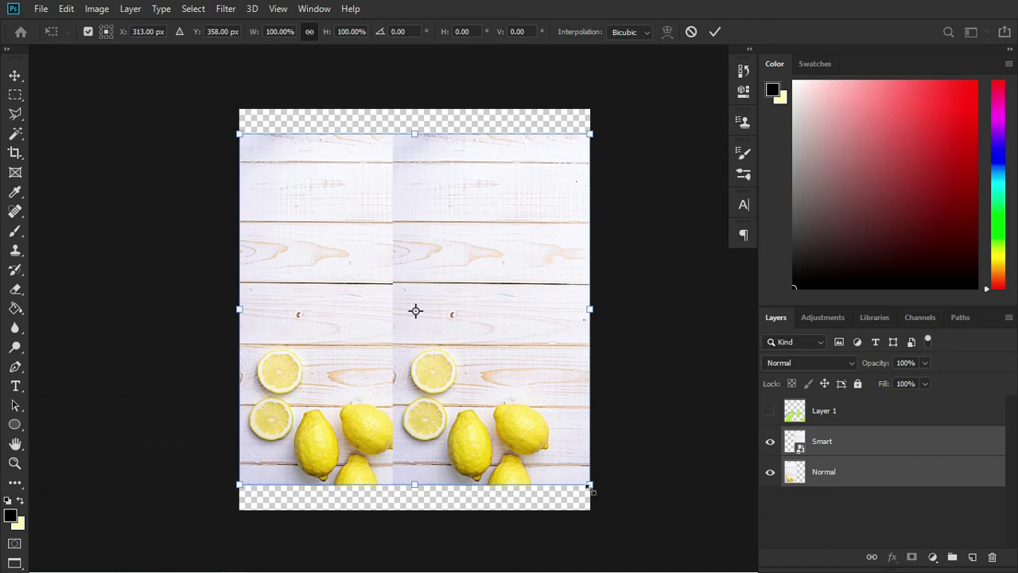
drag(589, 487, 284, 145)
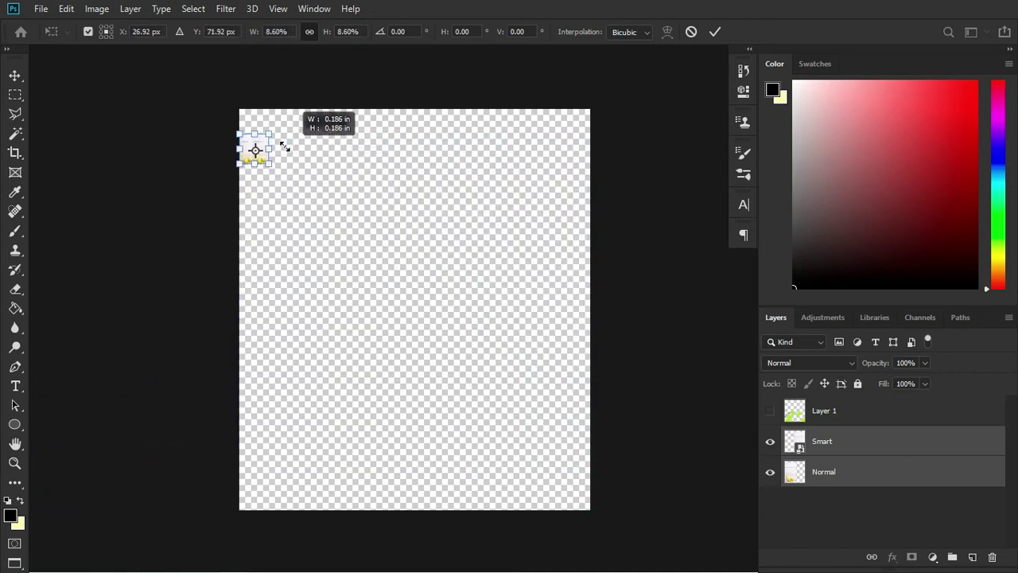
key(Return)
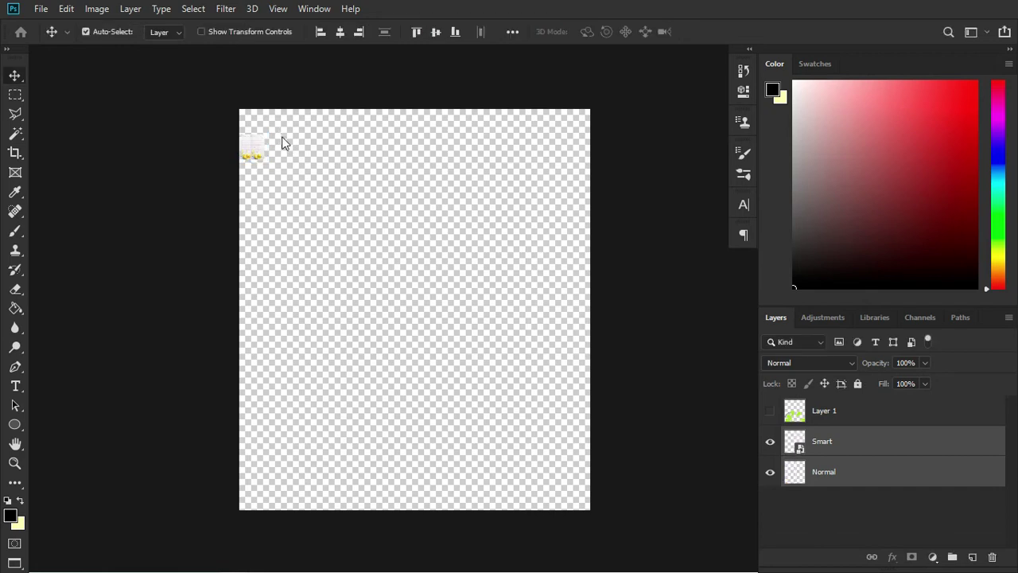
Scale the tiny photos back up to full size, leaving Normal blurry and Smart sharp
key(ctrl+t)
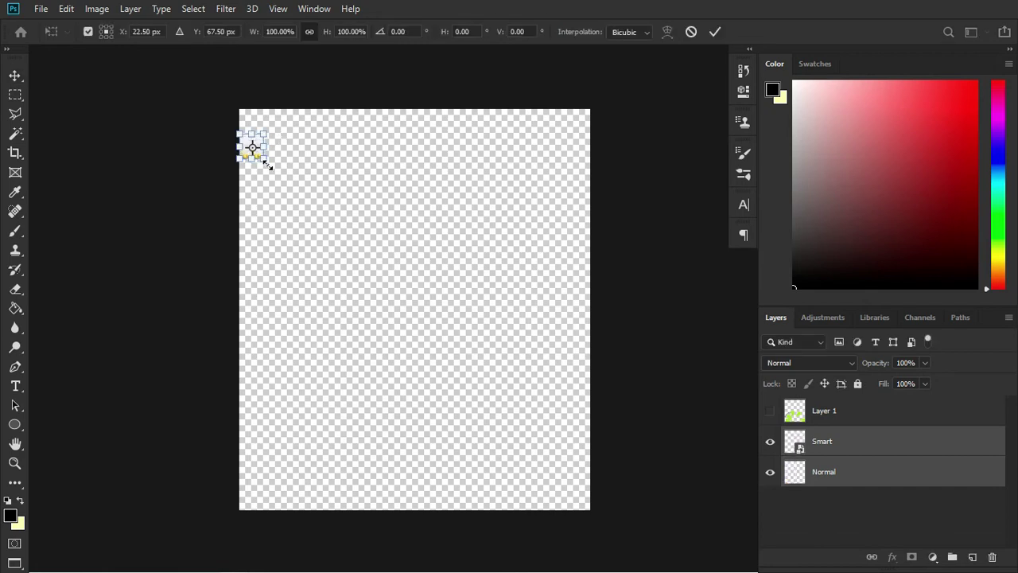
drag(267, 161, 573, 501)
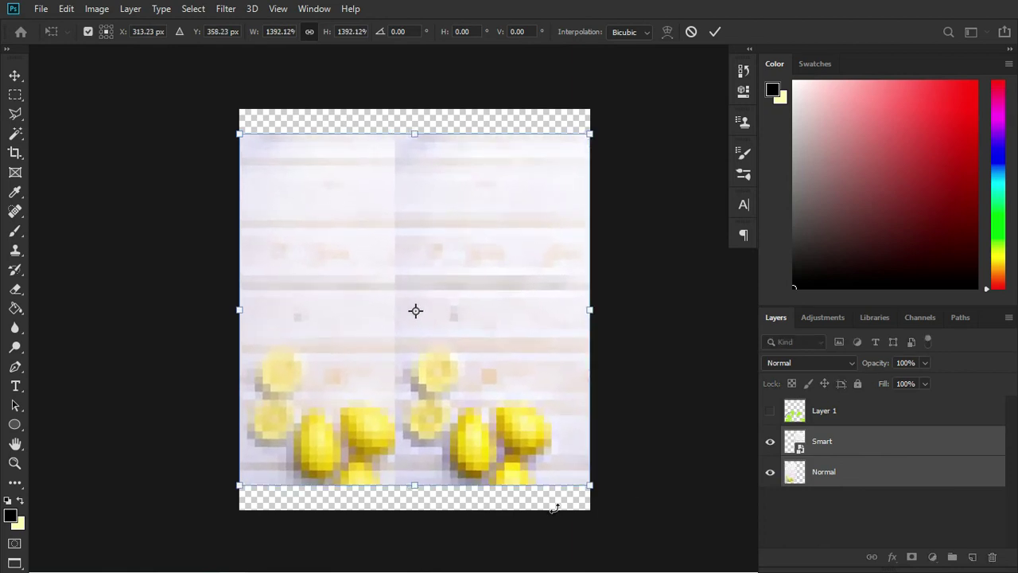
key(Return)
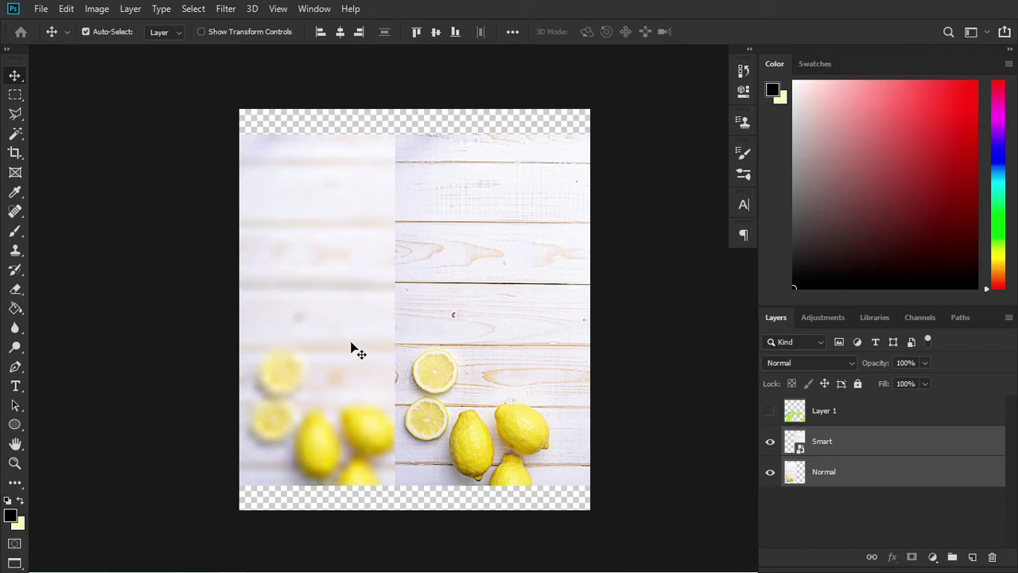
Repeat the shrink-and-enlarge scale test on both lemon photos
key(ctrl+t)
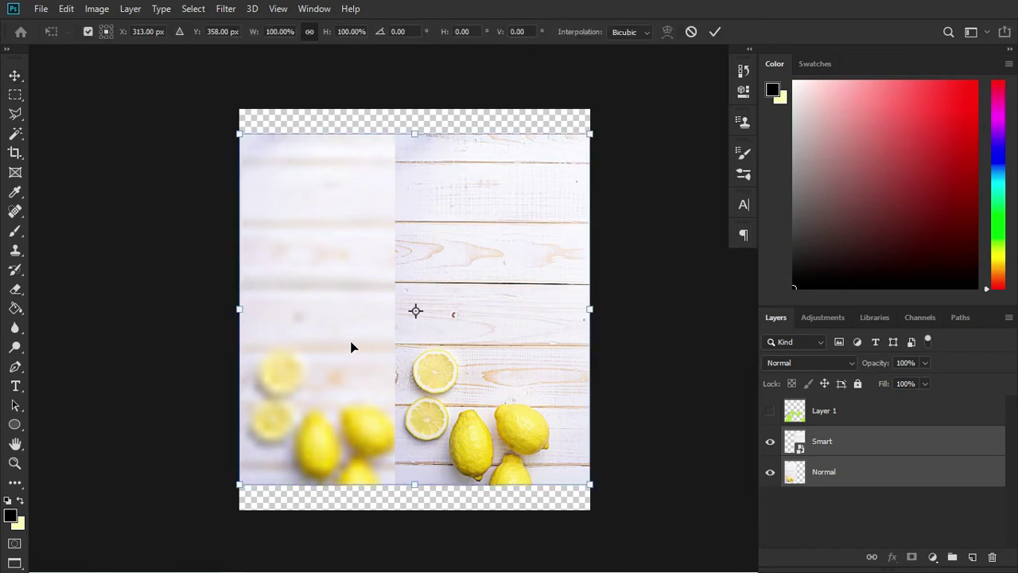
mouse_move(589, 484)
mouse_down()
mouse_move(531, 391)
mouse_move(256, 150)
mouse_up()
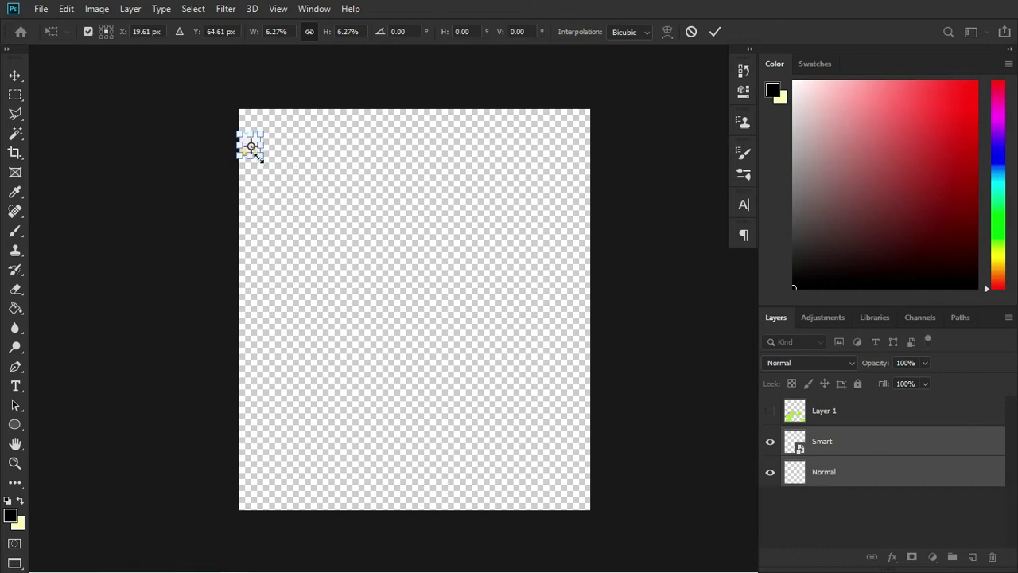
drag(256, 150, 550, 525)
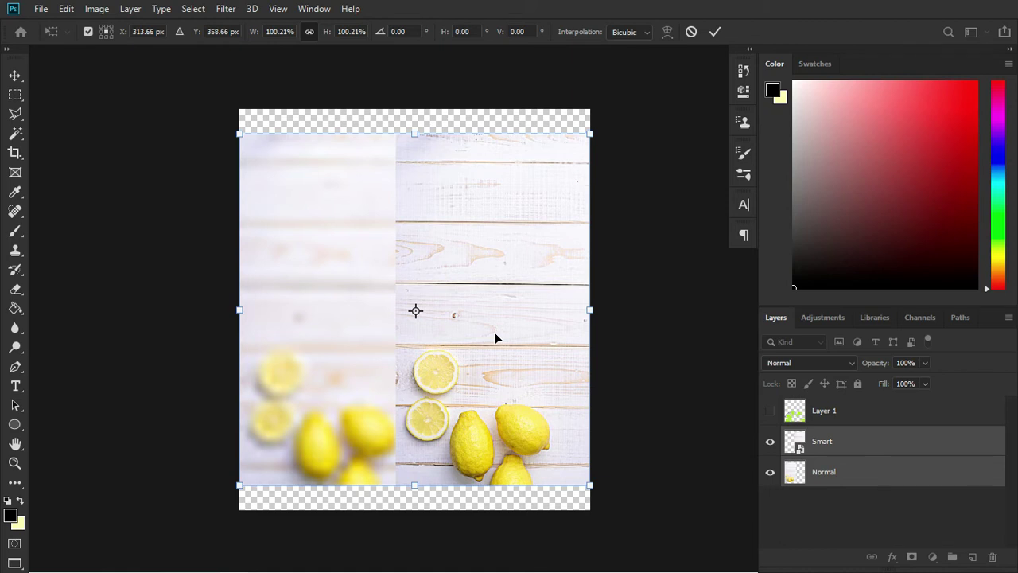
key(Return)
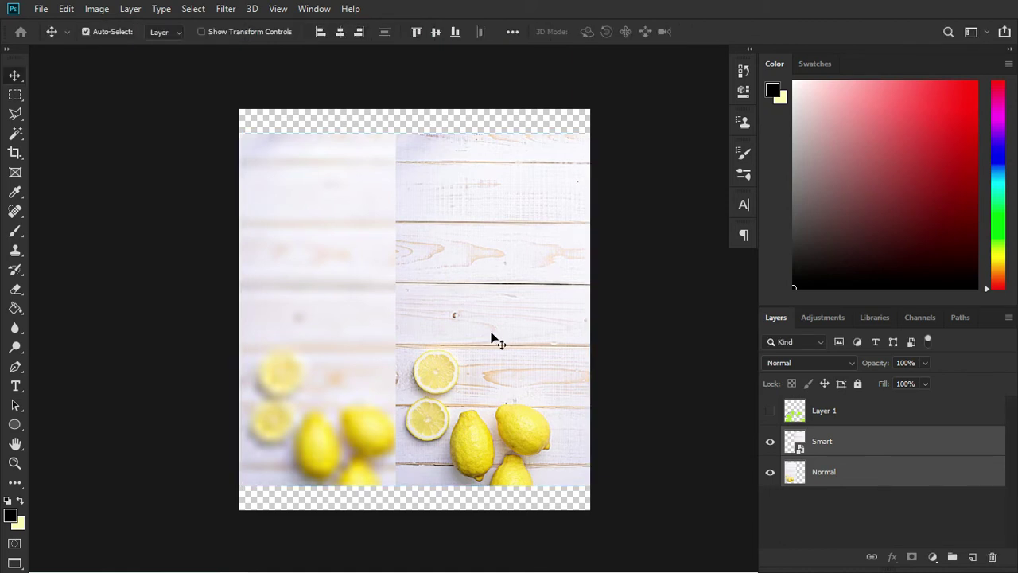
Undo the resize, hide the Normal layer, and select only the Smart layer
key(ctrl+z)
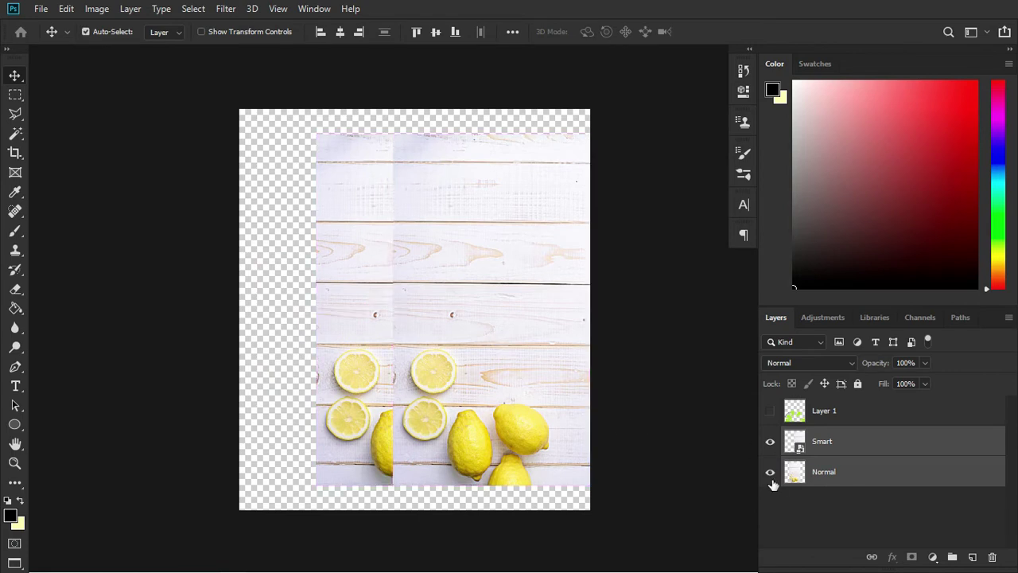
click(770, 472)
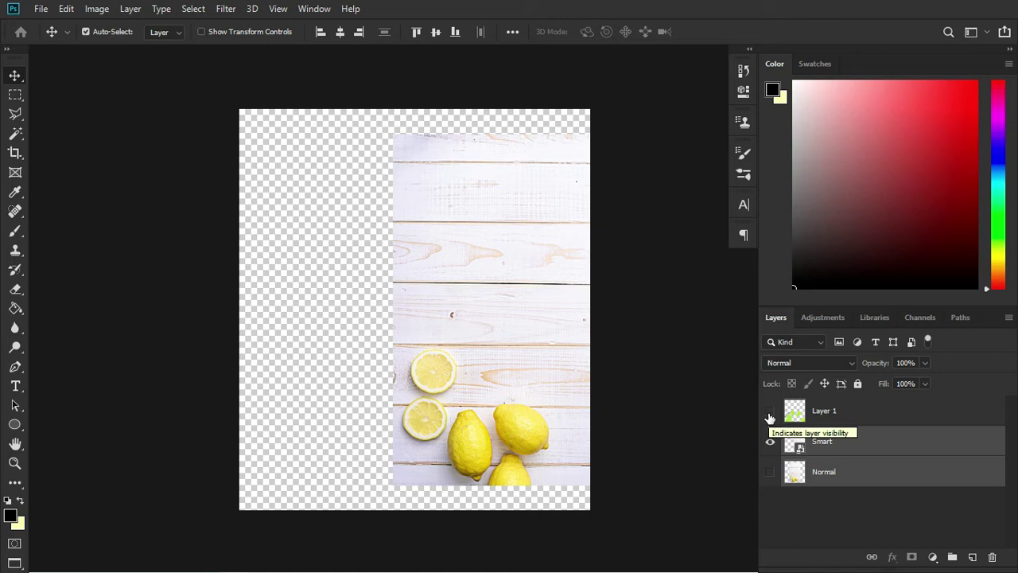
click(931, 443)
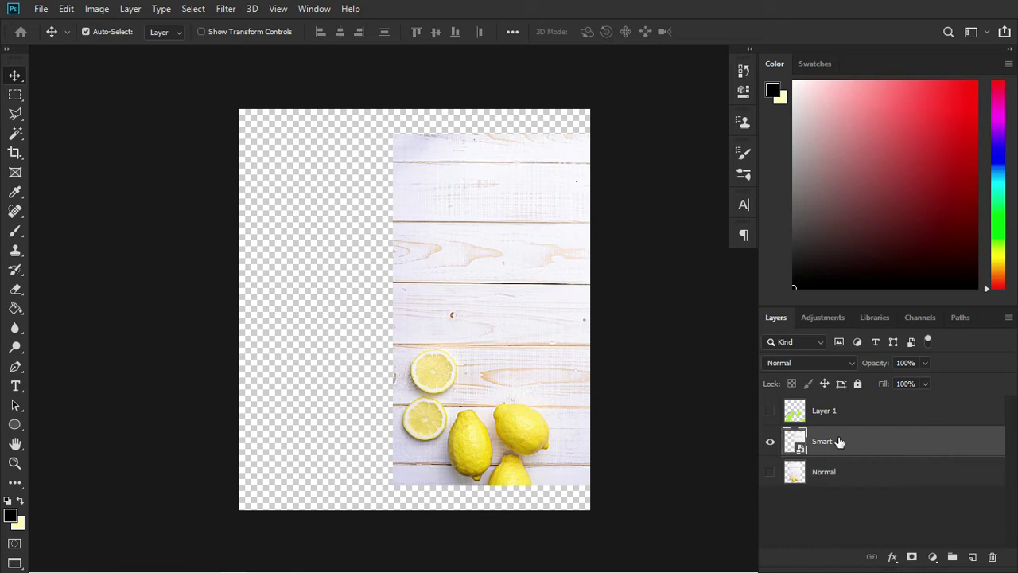
Drag the Smart lemon photo left until smart guides show it centred on the canvas
drag(532, 323, 449, 314)
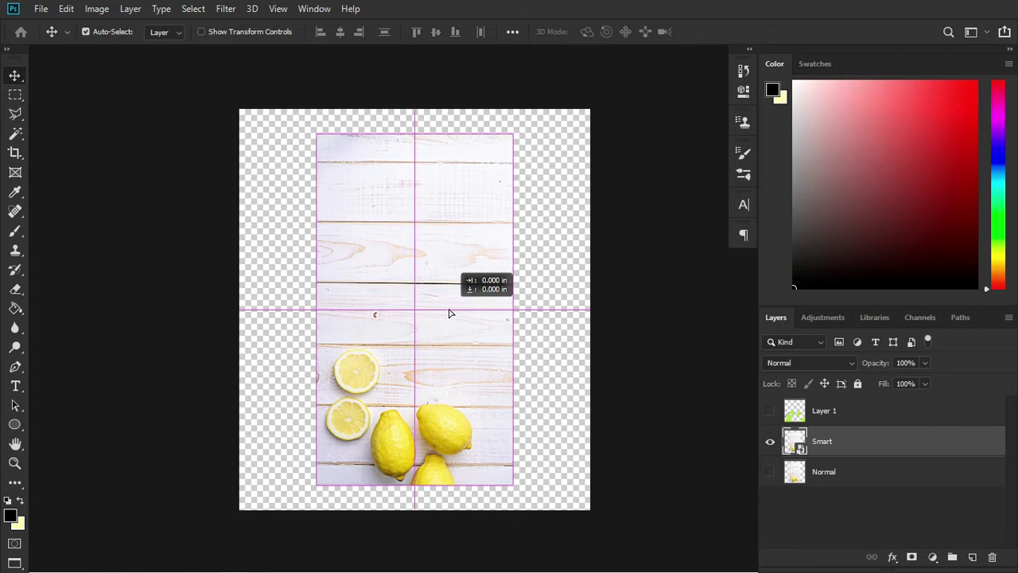
drag(449, 313, 451, 320)
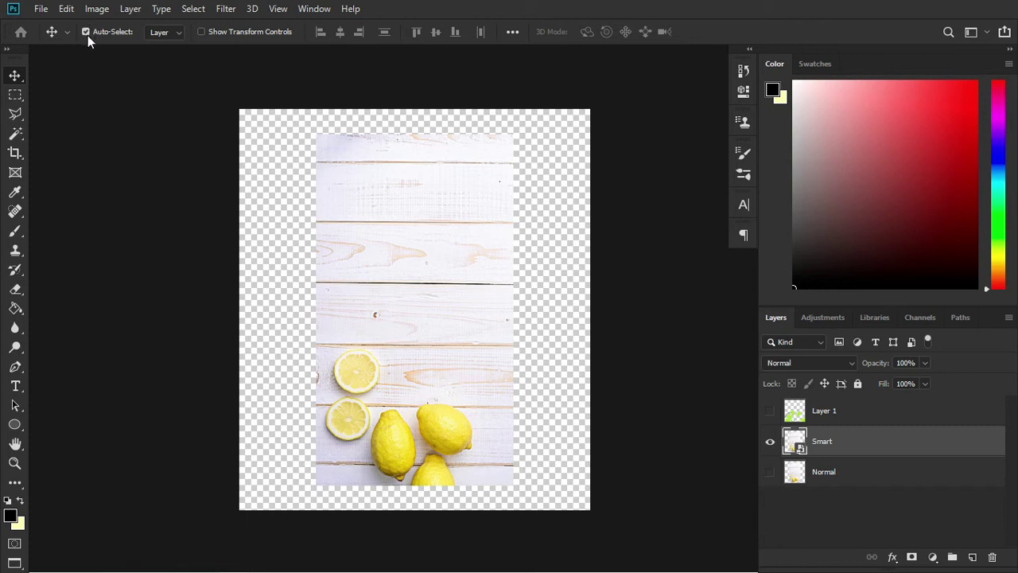
Show the Normal photo and lime-slice graphic again, nudging Smart left and Normal right
click(769, 472)
click(769, 411)
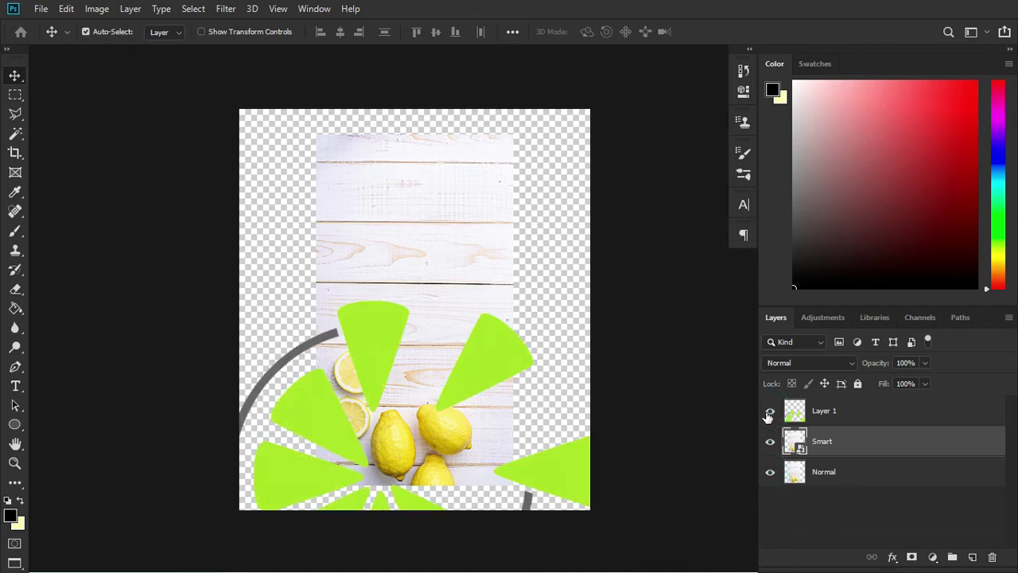
click(812, 472)
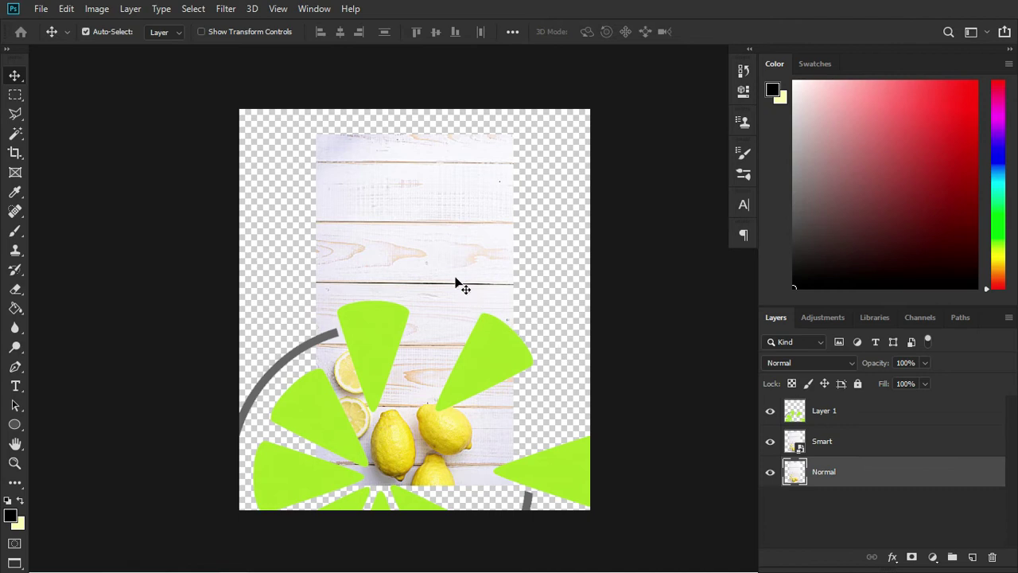
drag(457, 284, 387, 284)
click(495, 251)
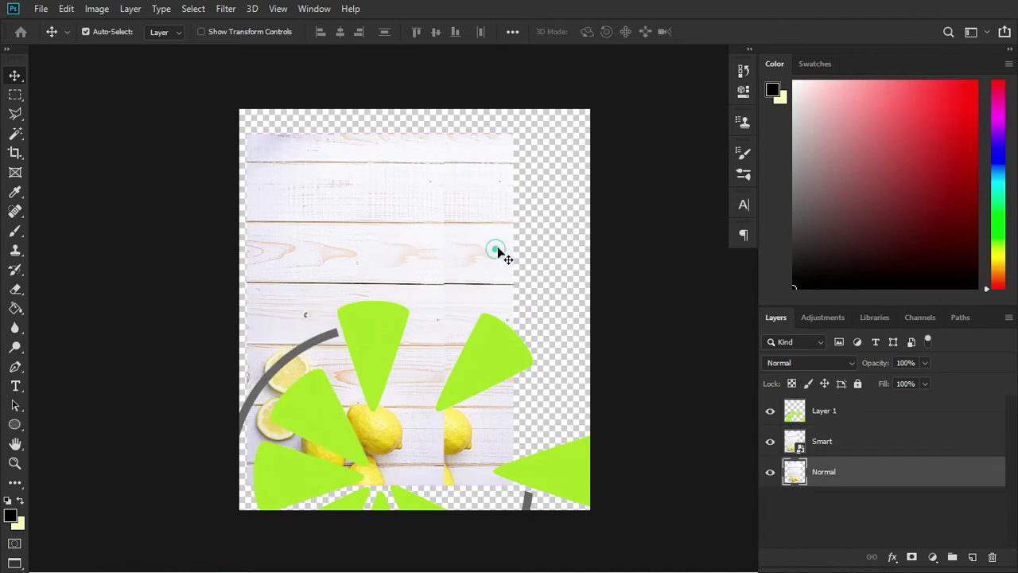
drag(497, 251, 525, 251)
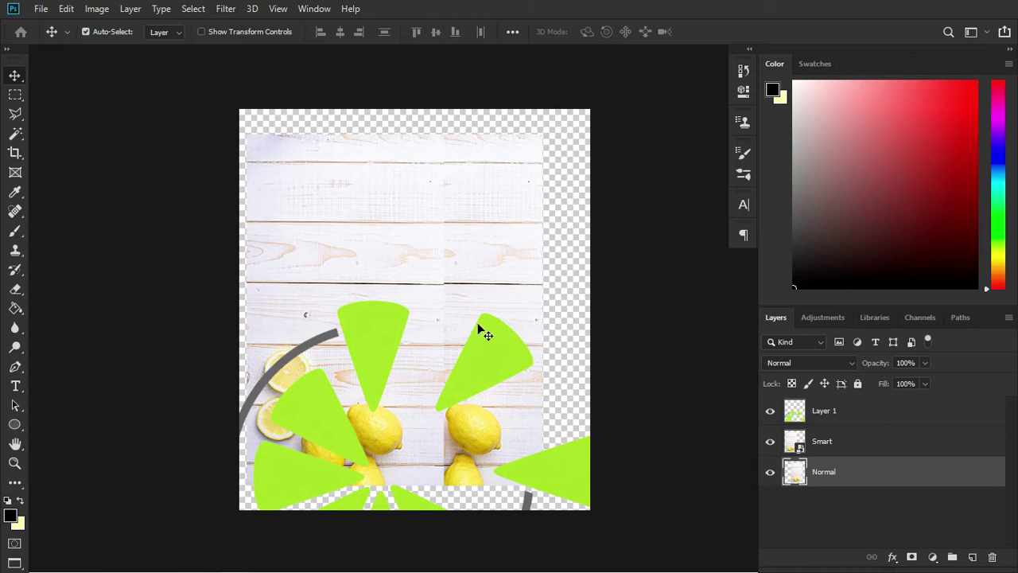
Rename Layer 1, the green lemon-slice graphic, to 'Logo'
click(480, 351)
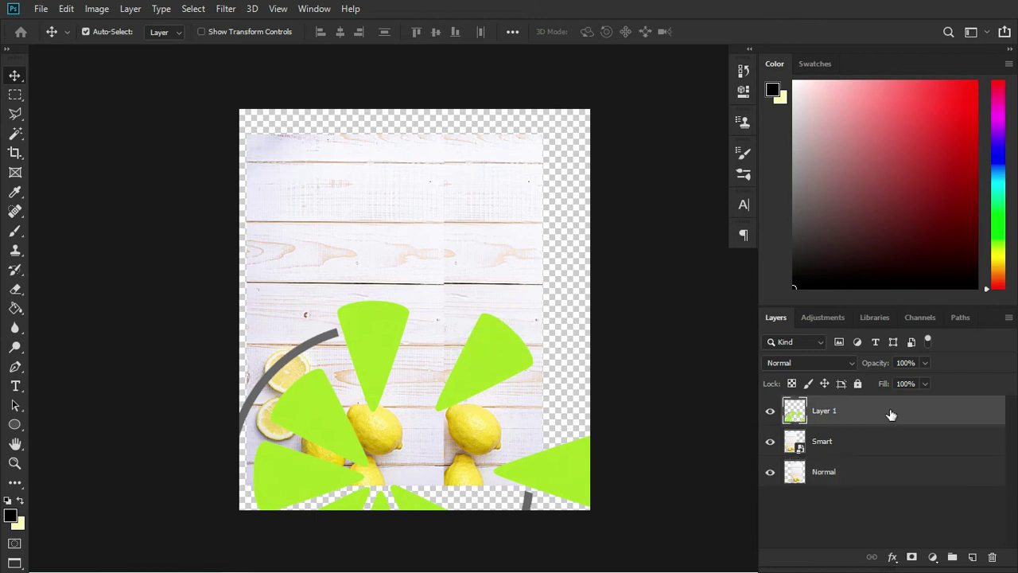
double_click(829, 410)
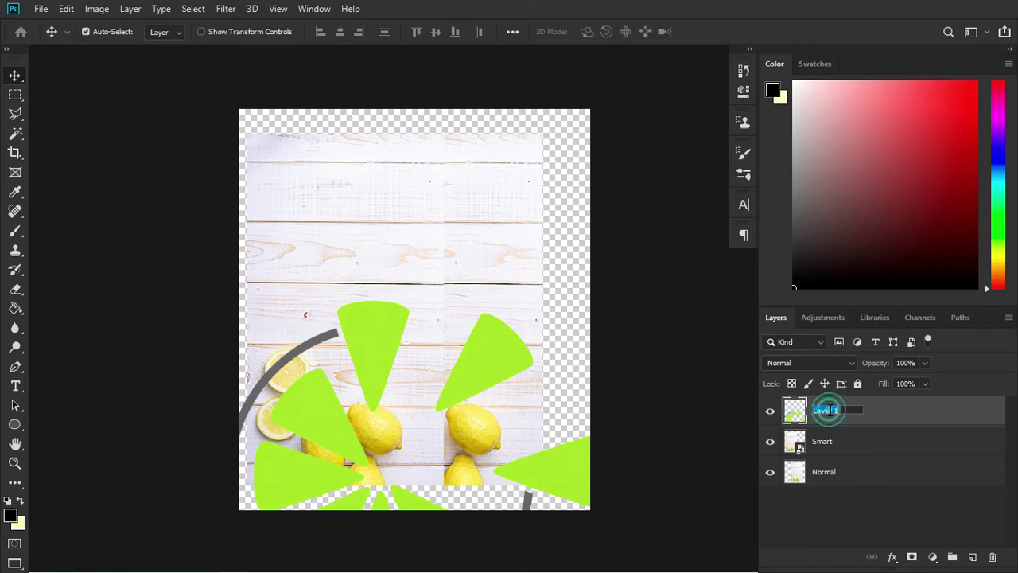
text(Logo)
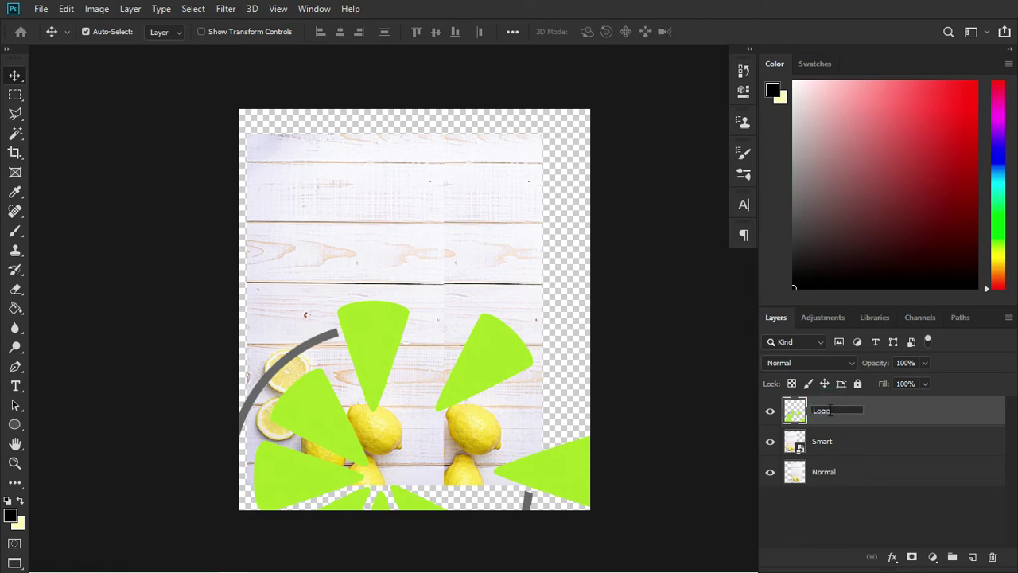
key(Return)
click(491, 371)
Move the Smart wood image right and the Normal wood image left
click(410, 251)
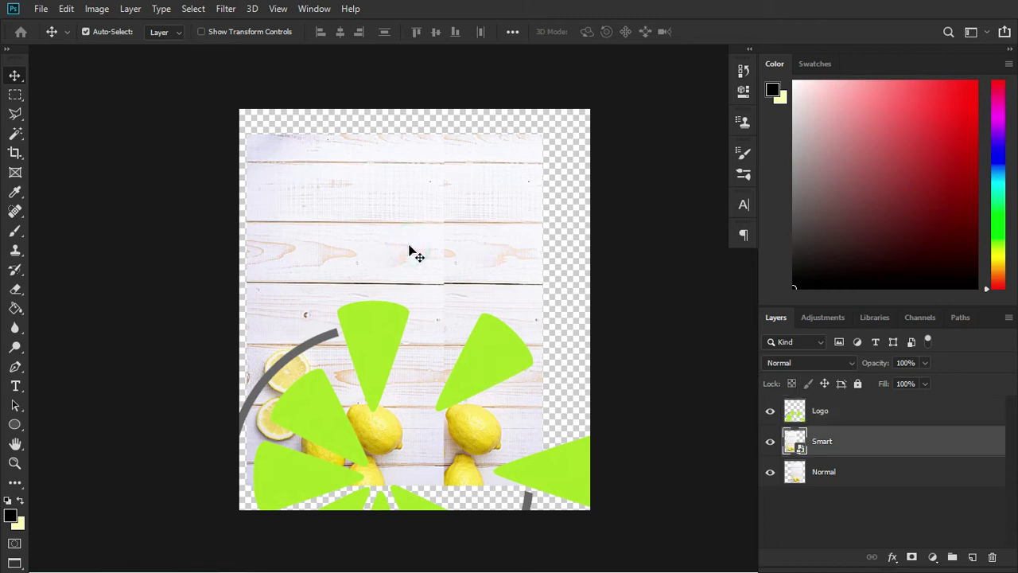
drag(410, 251, 579, 252)
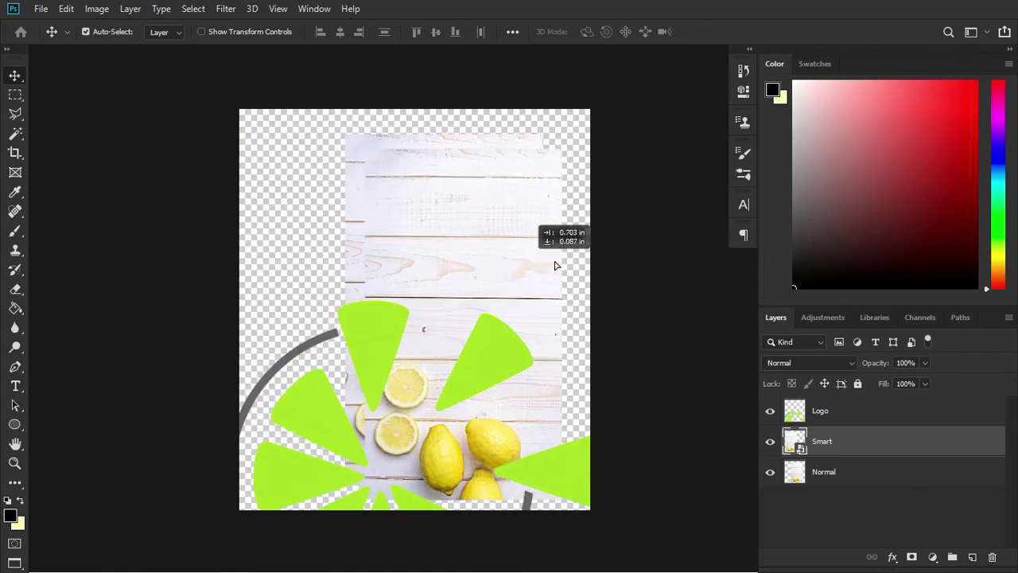
drag(388, 205, 280, 216)
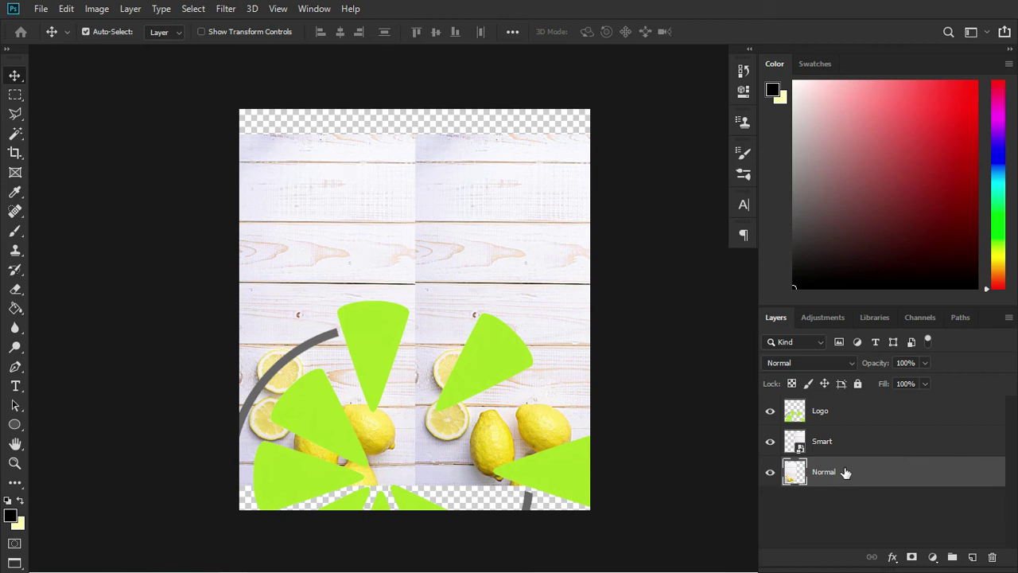
Turn off Auto-Select and reposition both wood images, leaving a narrow gap between them
click(86, 32)
mouse_move(500, 352)
mouse_down()
mouse_move(453, 312)
mouse_move(459, 336)
mouse_up()
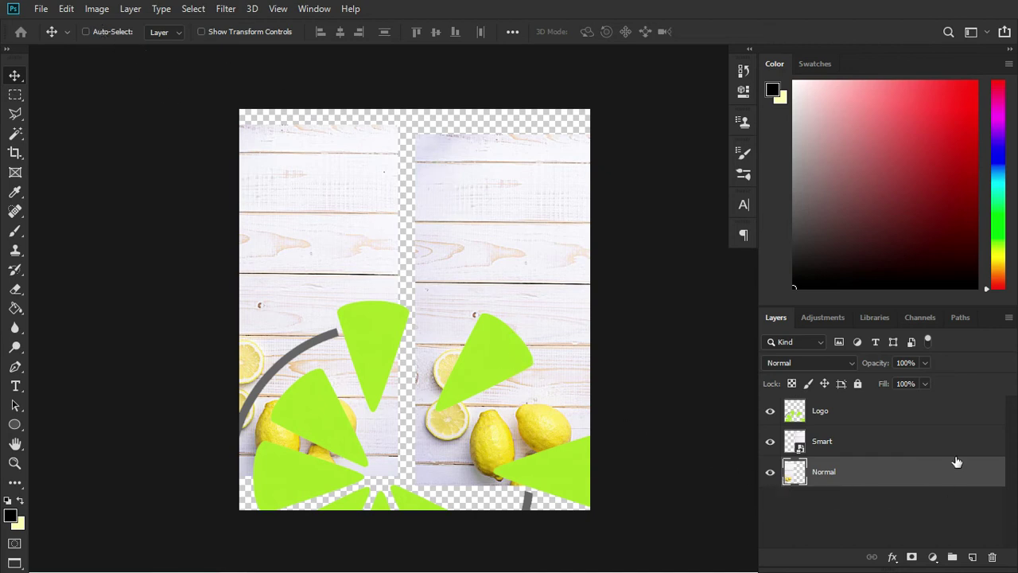
click(914, 447)
mouse_move(569, 328)
mouse_down()
mouse_move(346, 212)
mouse_move(397, 141)
mouse_move(426, 164)
mouse_move(421, 125)
mouse_move(382, 107)
mouse_move(390, 109)
mouse_up()
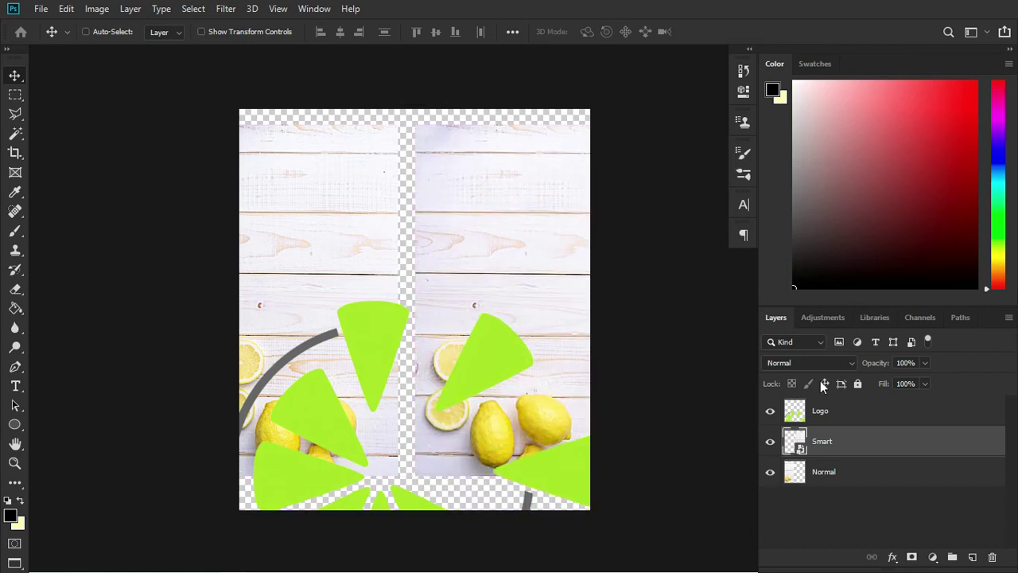
click(848, 411)
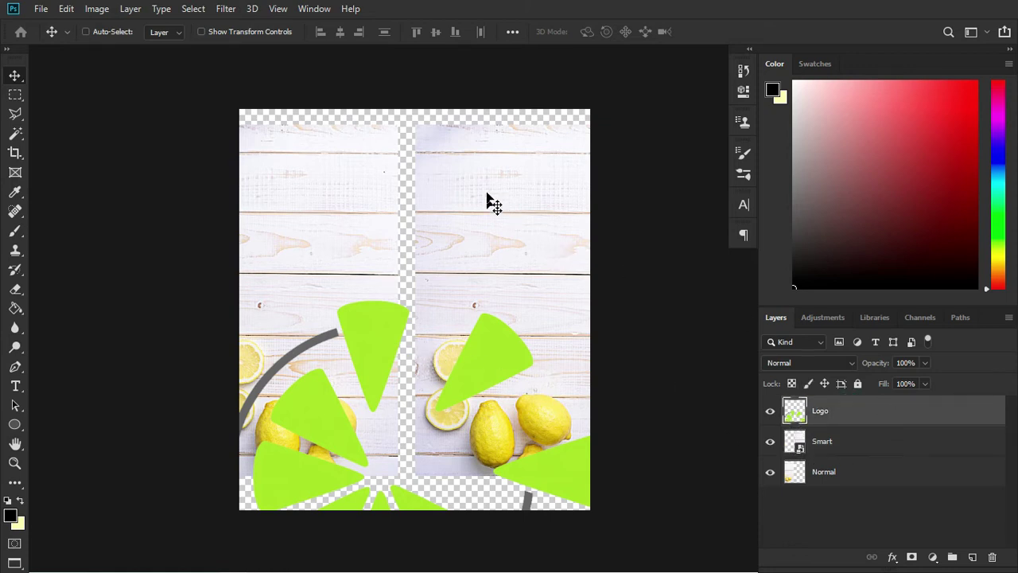
Drag the lemon-slice logo up and right into the poster, turning Auto-Select back on
drag(491, 202, 488, 79)
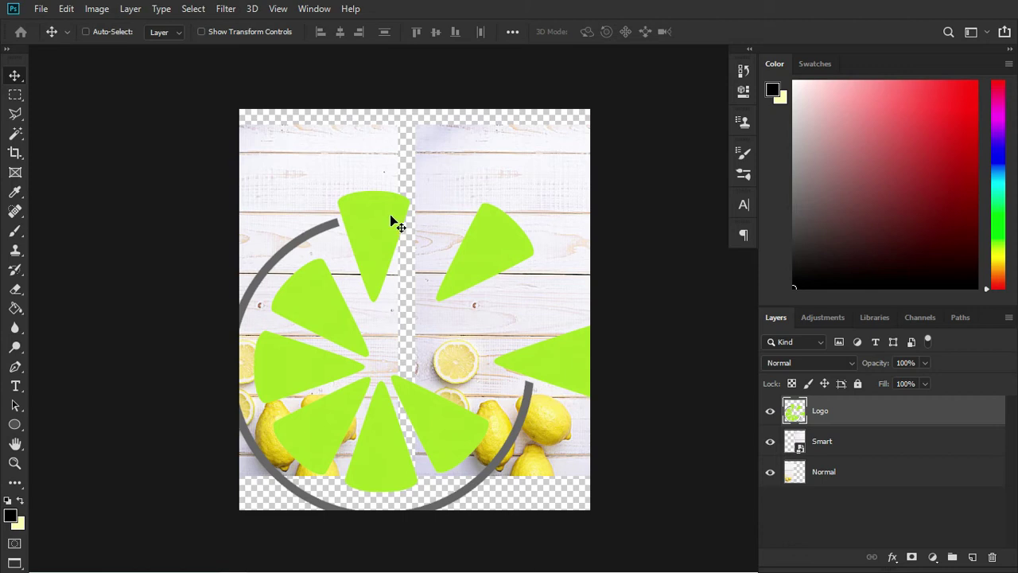
mouse_move(393, 220)
mouse_down()
mouse_move(427, 185)
mouse_move(380, 195)
mouse_move(359, 179)
mouse_up()
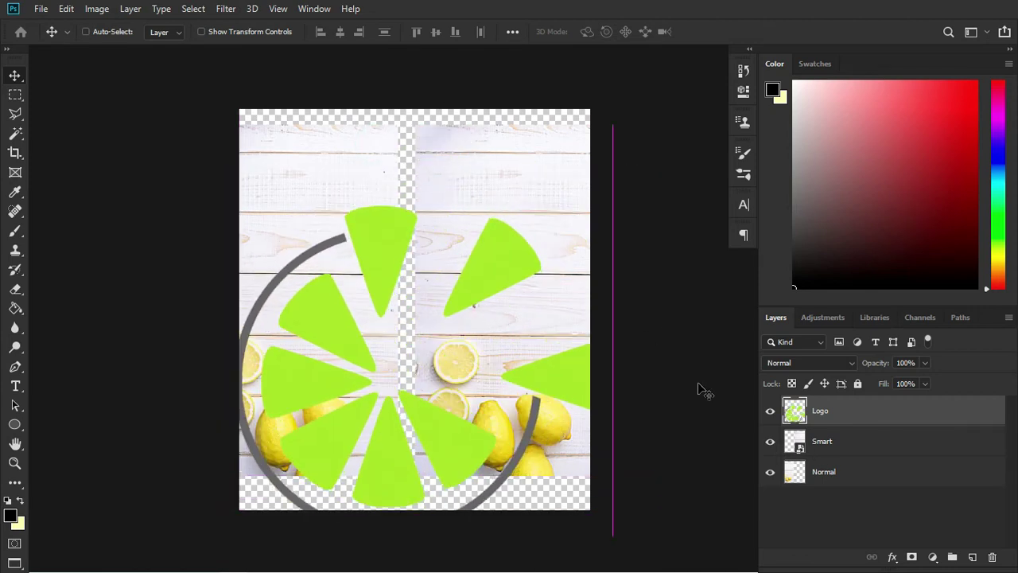
click(89, 32)
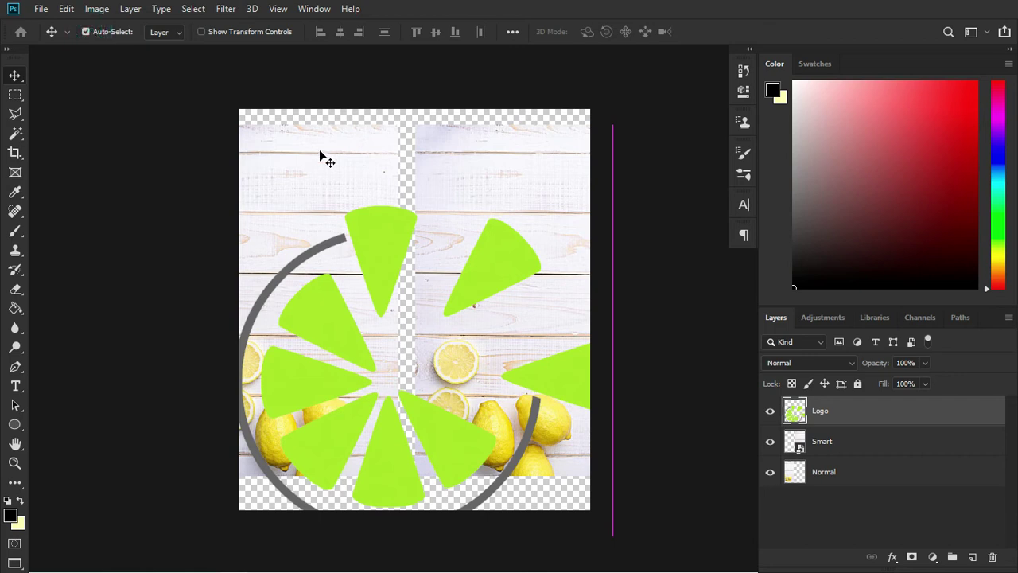
click(371, 172)
click(380, 226)
drag(381, 229, 408, 205)
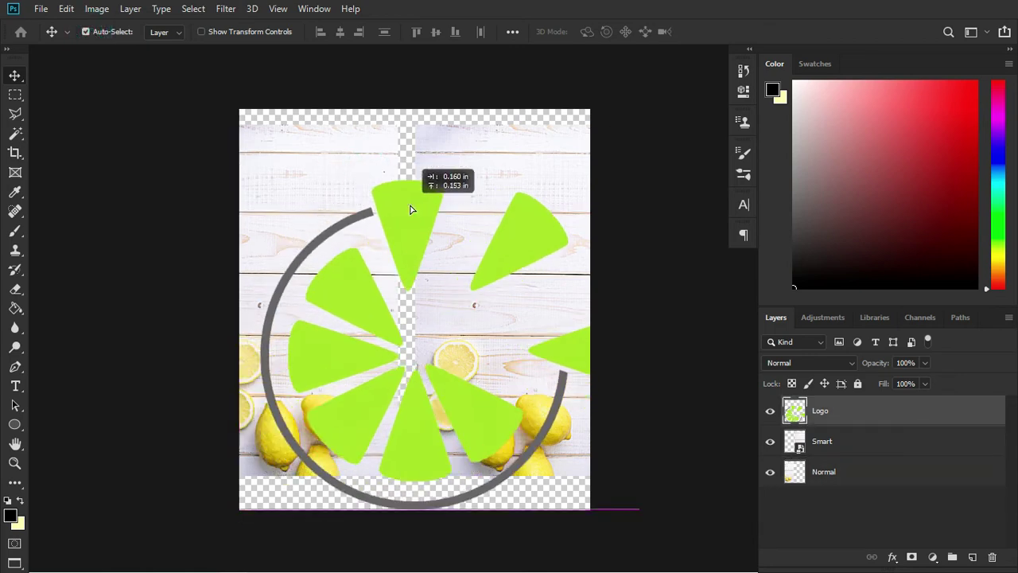
click(328, 174)
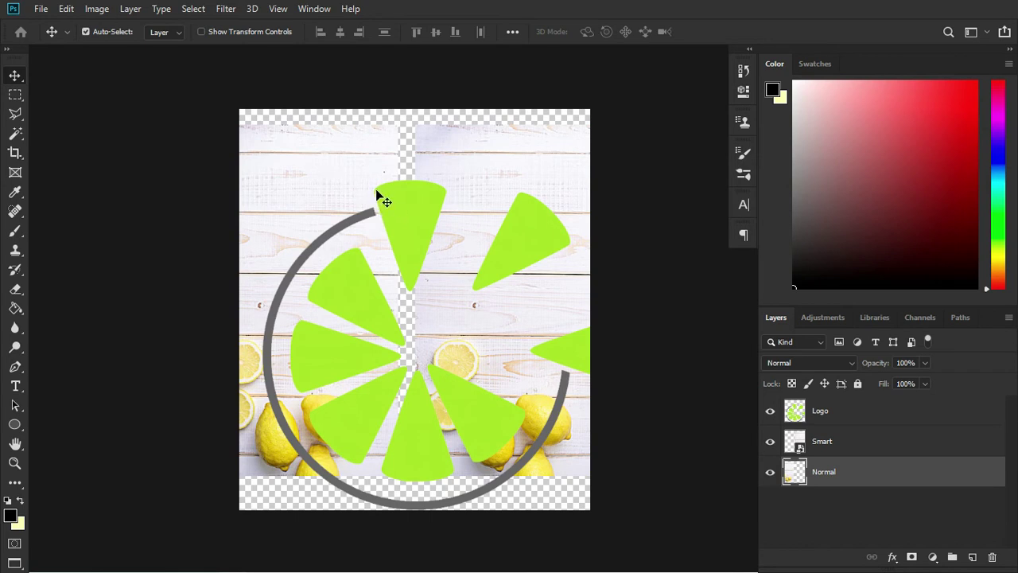
drag(376, 192, 376, 183)
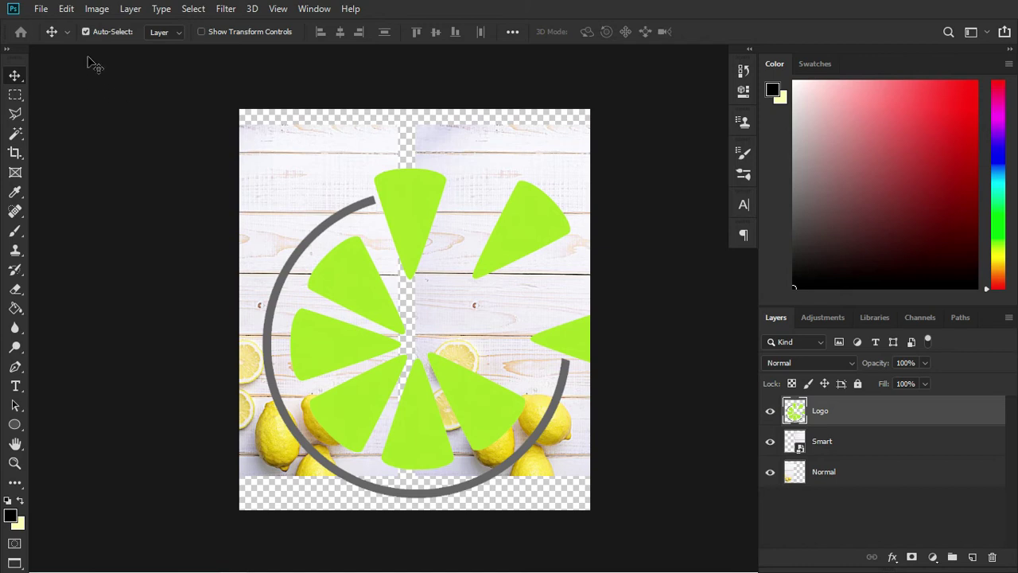
Shift the logo, then slide the Normal and Smart wood images left to narrow the gap
click(85, 32)
drag(410, 227, 462, 270)
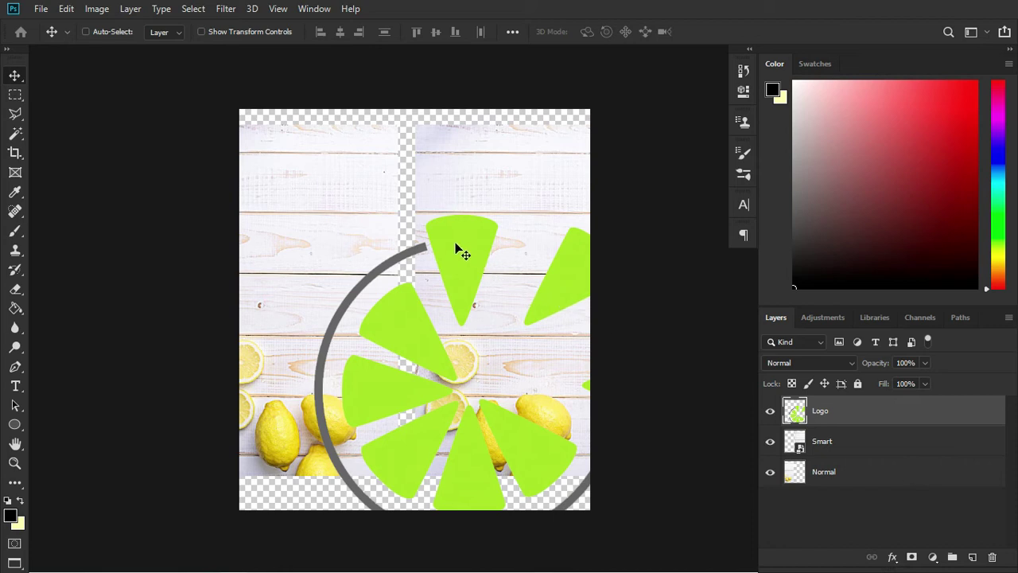
ctrl+click(364, 191)
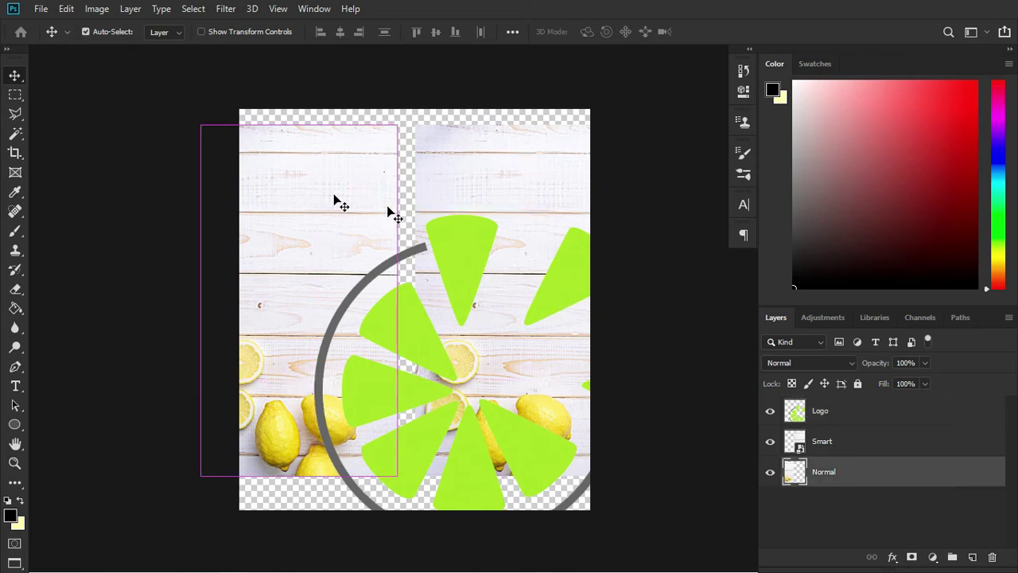
drag(364, 198, 320, 182)
drag(544, 186, 461, 167)
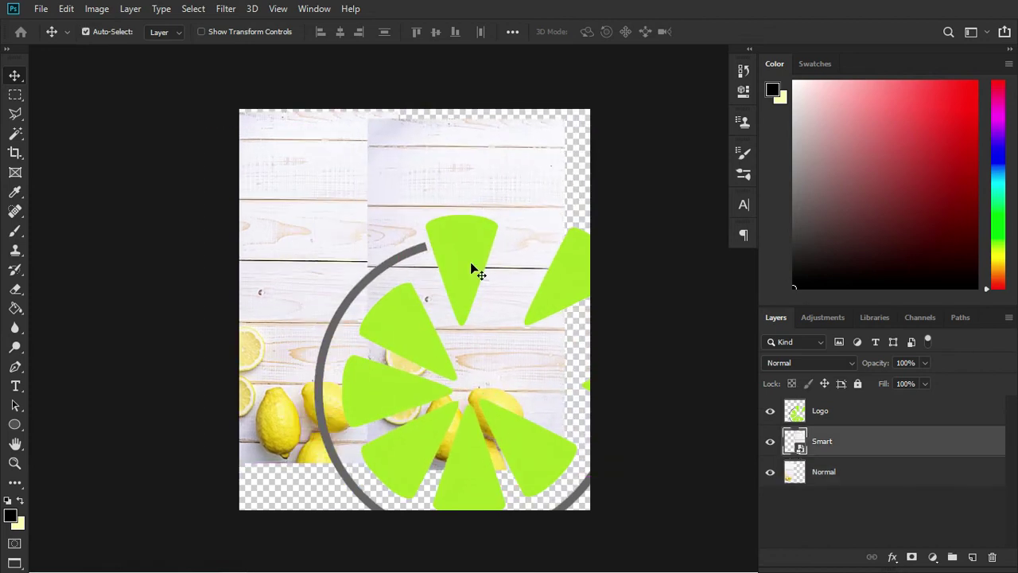
click(470, 239)
mouse_move(460, 216)
mouse_down()
mouse_move(442, 226)
mouse_move(411, 212)
mouse_up()
With Auto-Select off, Ctrl-drag the logo lower-left and close the gap between wood images
click(86, 32)
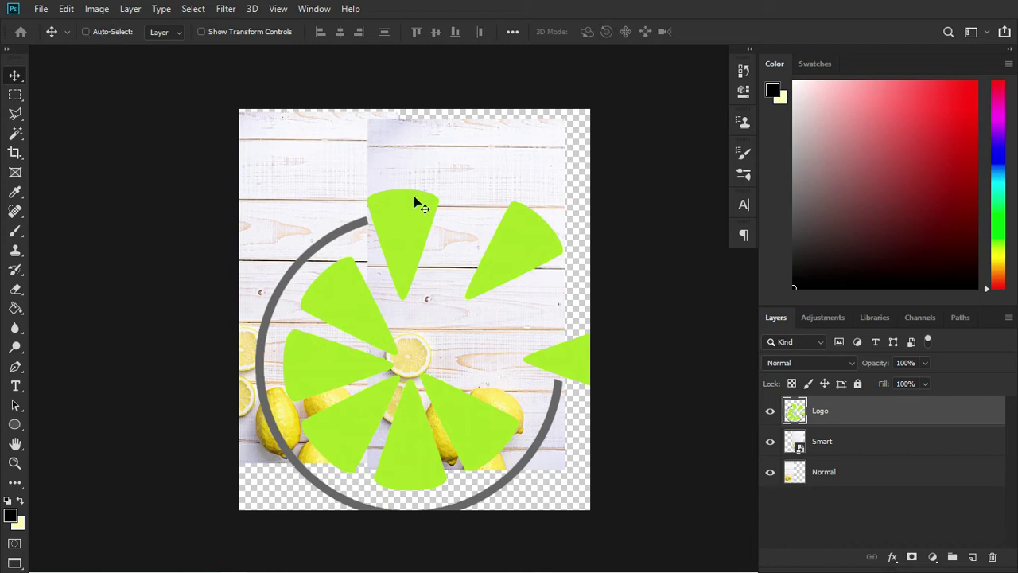
key(ctrl)
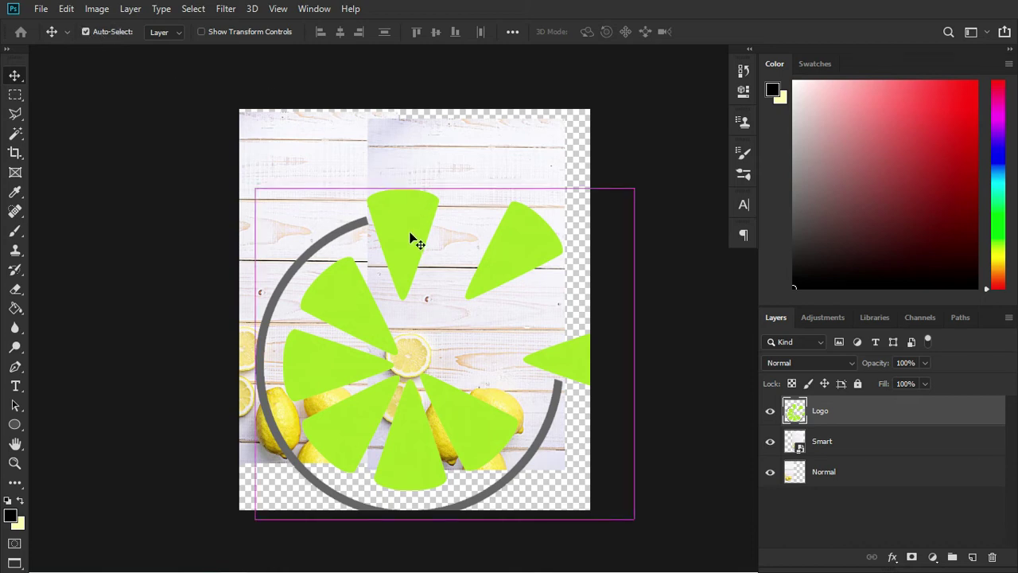
key(ctrl)
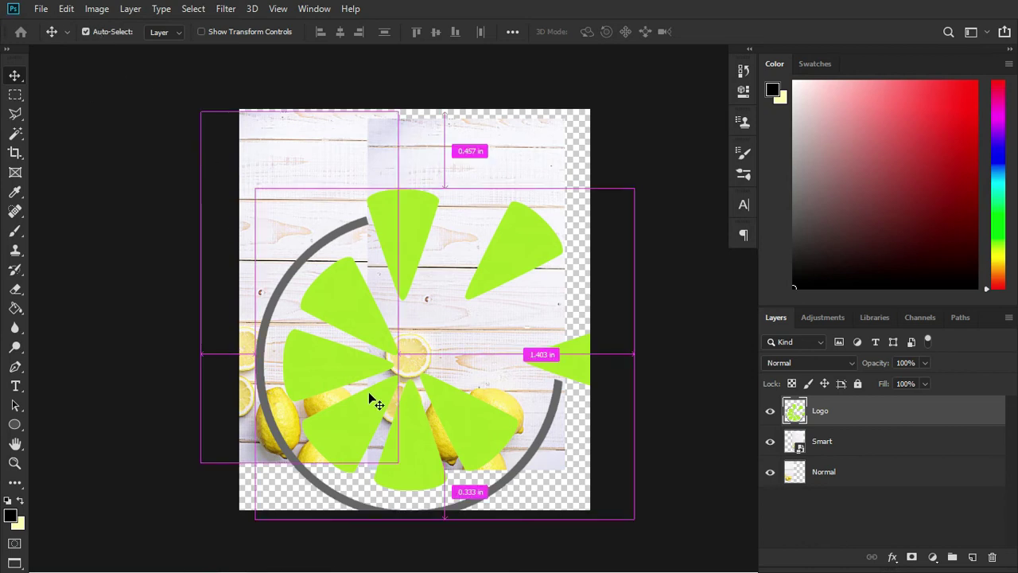
drag(501, 241, 473, 258)
drag(477, 146, 520, 163)
drag(281, 119, 338, 161)
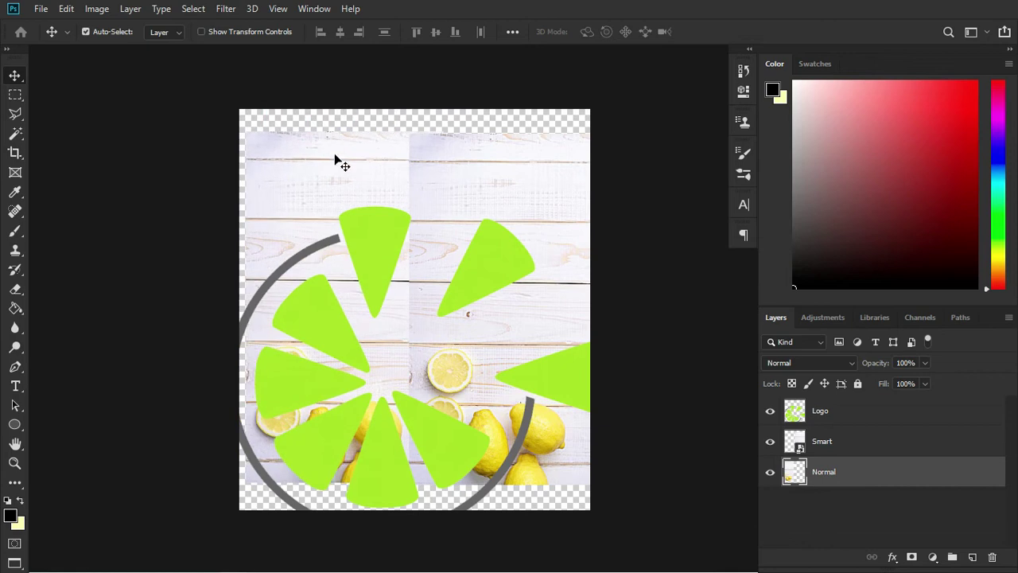
key(ctrl)
Hide Logo and Normal, centre the Smart image on the poster, and start a free transform
click(769, 410)
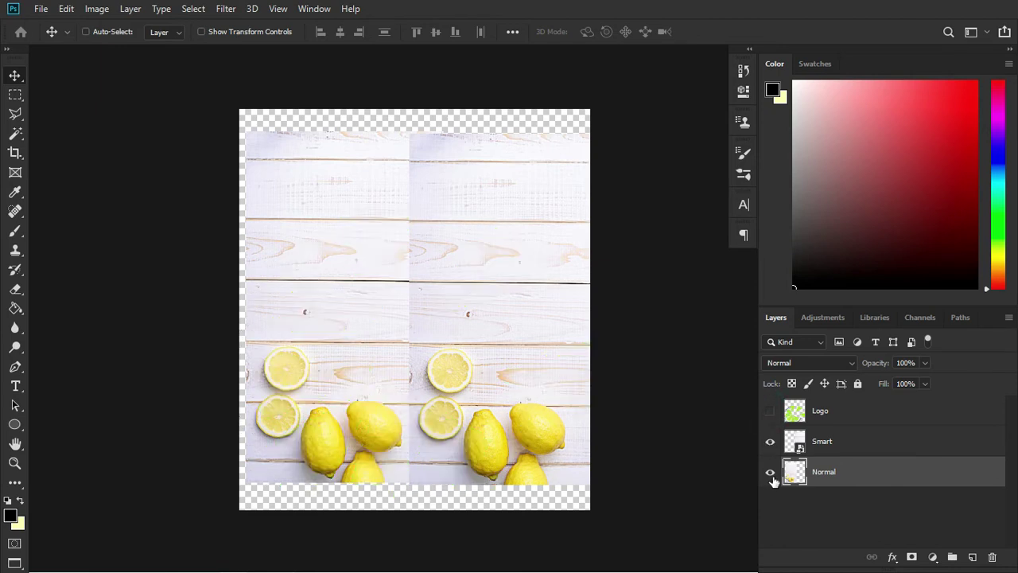
click(770, 472)
click(820, 444)
drag(547, 327, 423, 320)
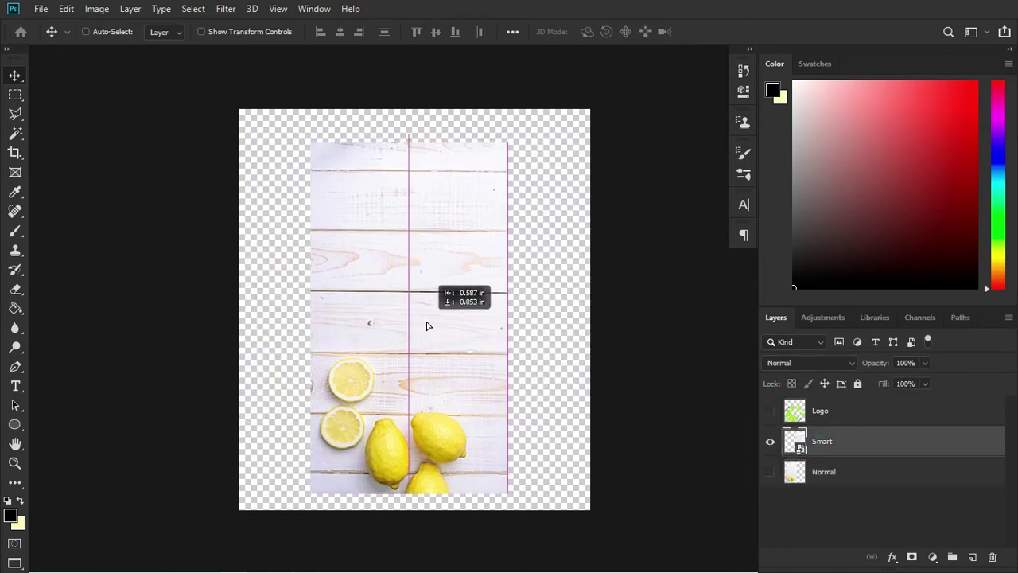
drag(423, 321, 428, 326)
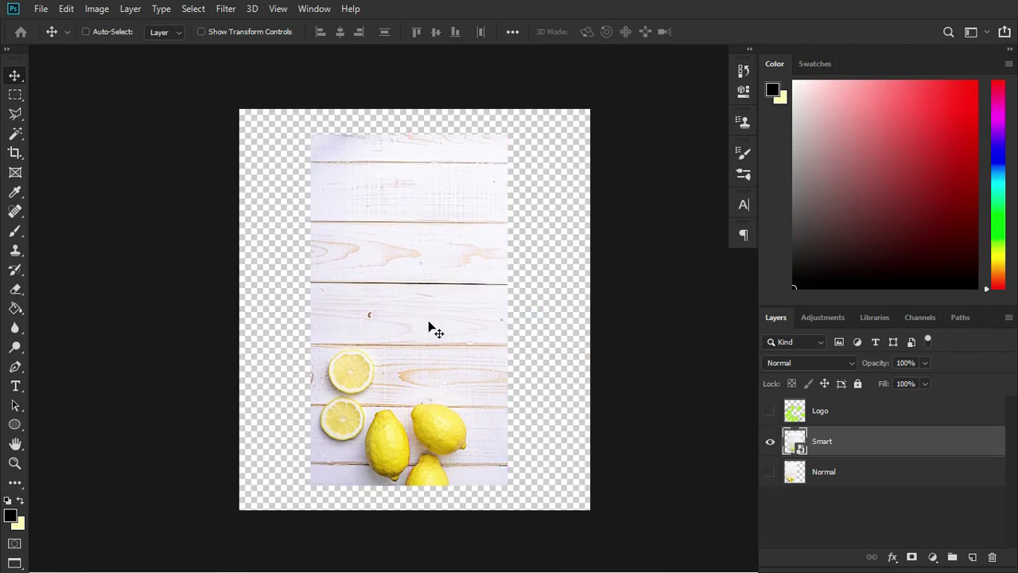
key(ctrl+t)
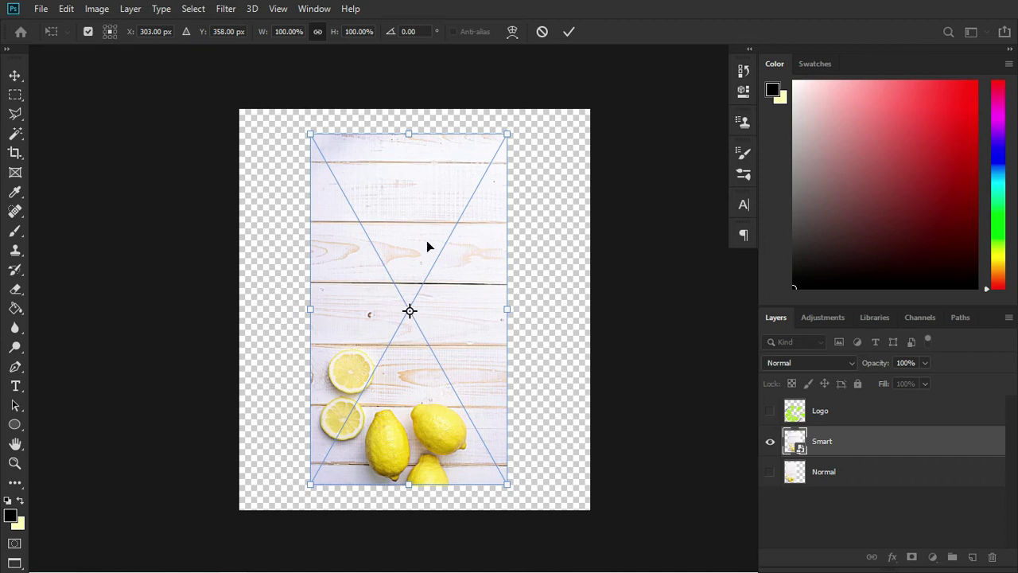
Try rotating the wood image around its centre and its top-right corner
mouse_move(535, 131)
mouse_down()
mouse_move(565, 239)
mouse_move(534, 154)
mouse_up()
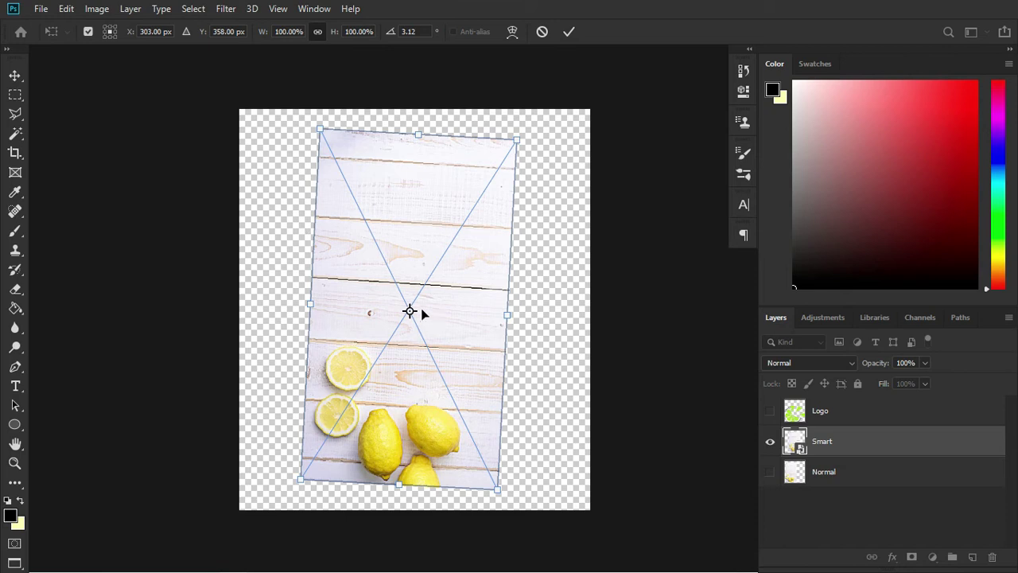
click(113, 27)
drag(544, 265, 534, 274)
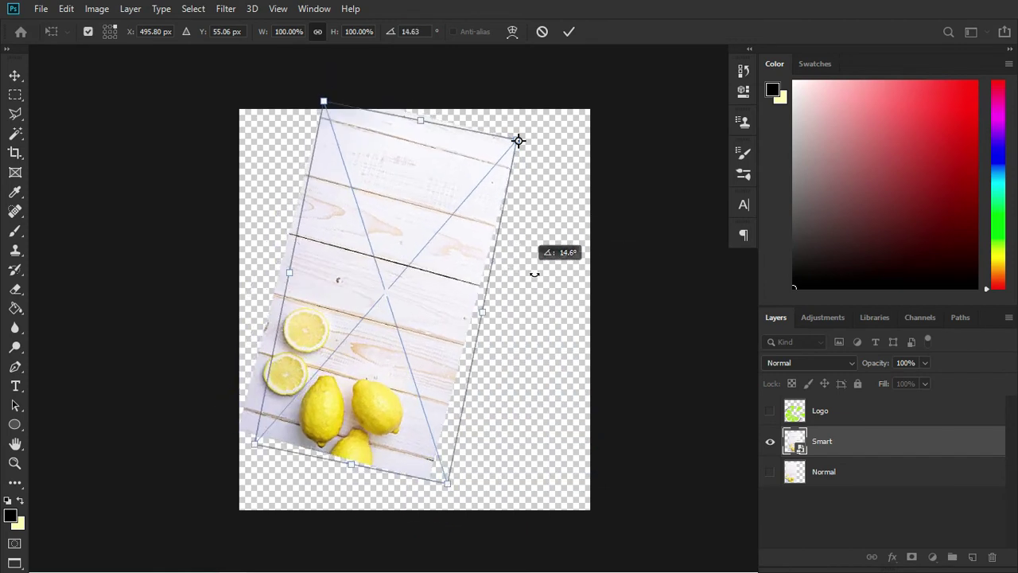
drag(535, 275, 567, 262)
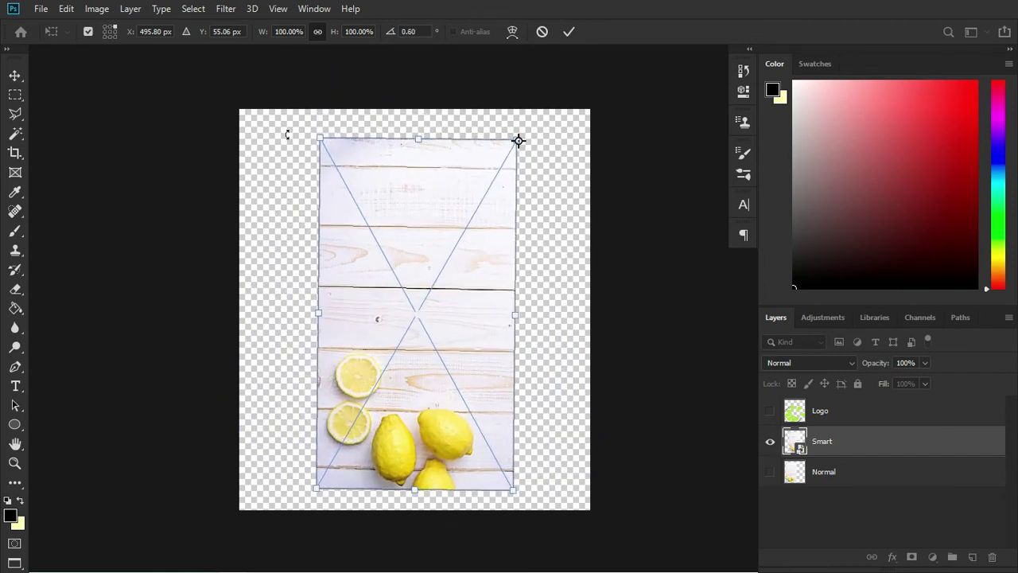
Try rotations around the bottom-left corner and a custom pivot, then cancel the transform
click(104, 36)
mouse_move(560, 237)
mouse_down()
mouse_move(469, 215)
mouse_move(551, 245)
mouse_up()
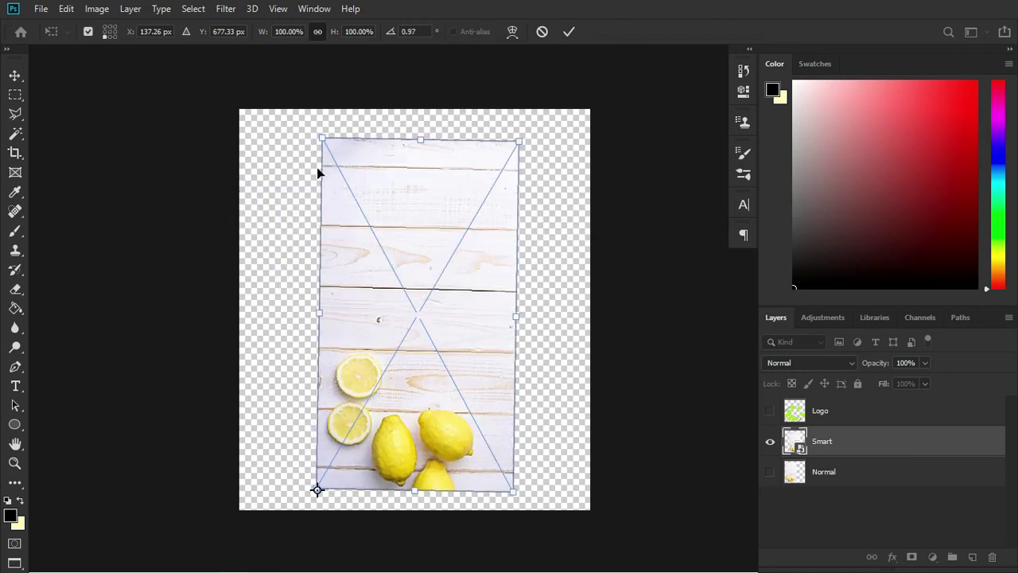
click(88, 32)
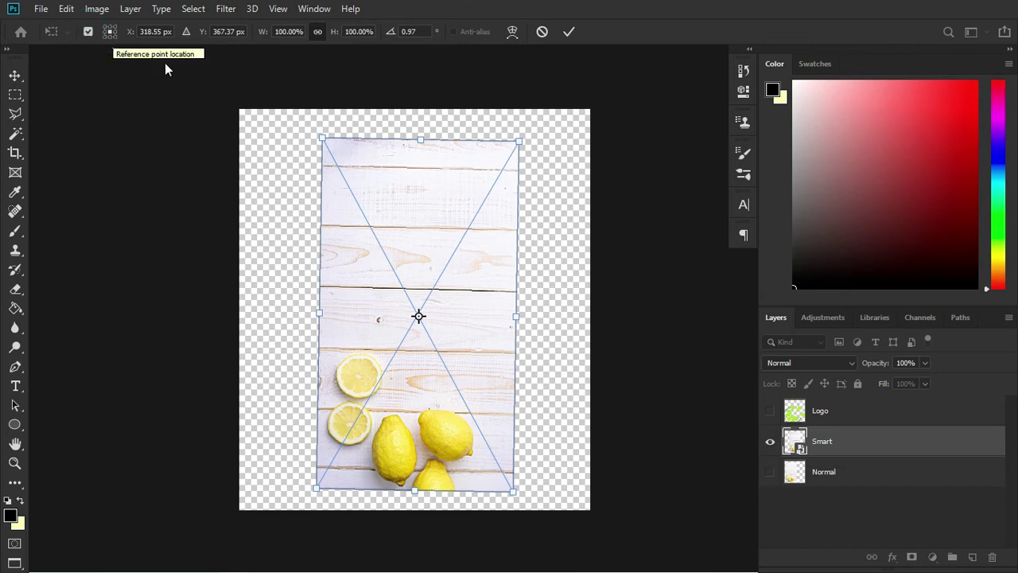
drag(419, 316, 338, 288)
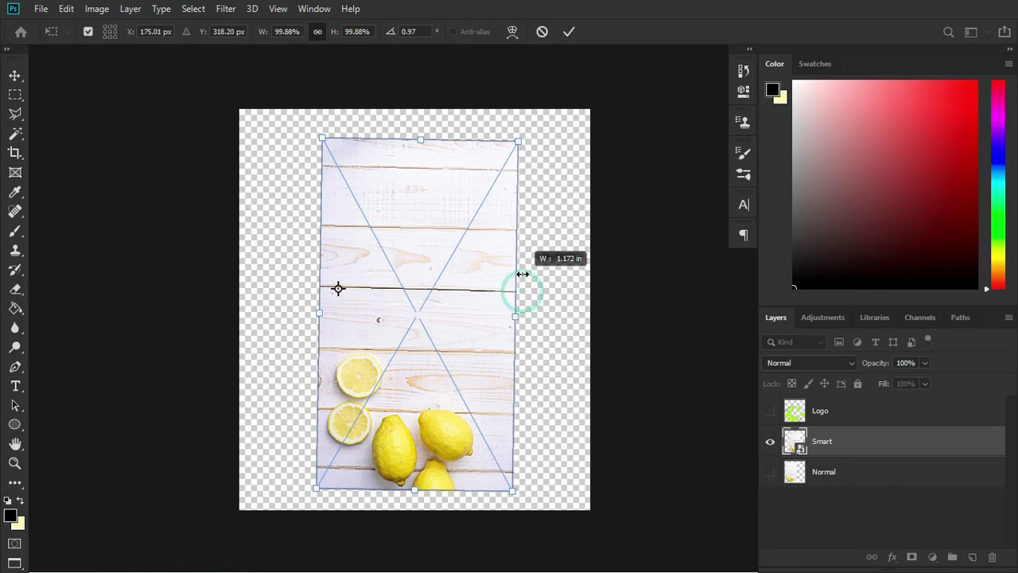
mouse_move(520, 288)
mouse_down()
mouse_move(554, 266)
mouse_move(557, 279)
mouse_up()
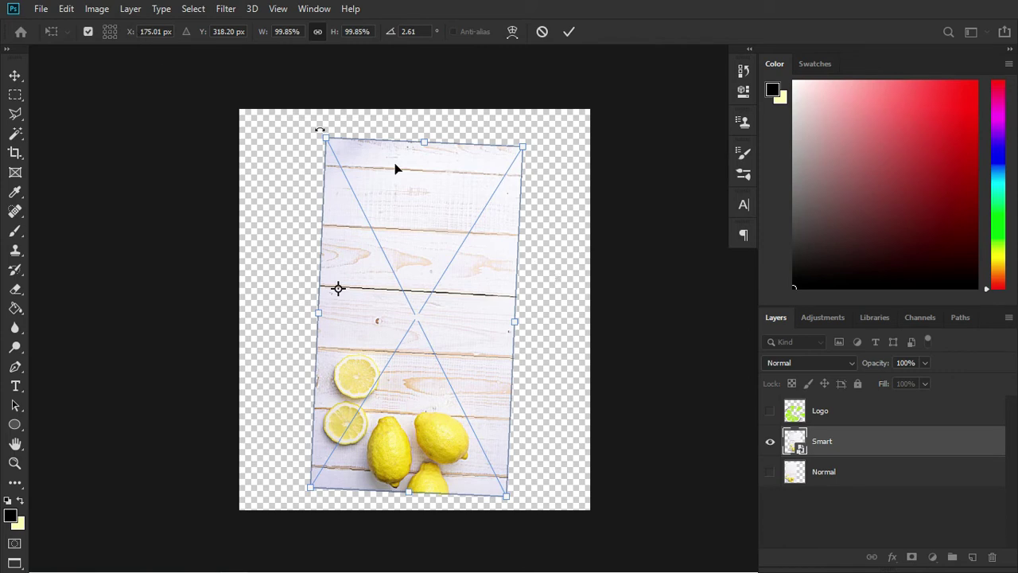
key(Escape)
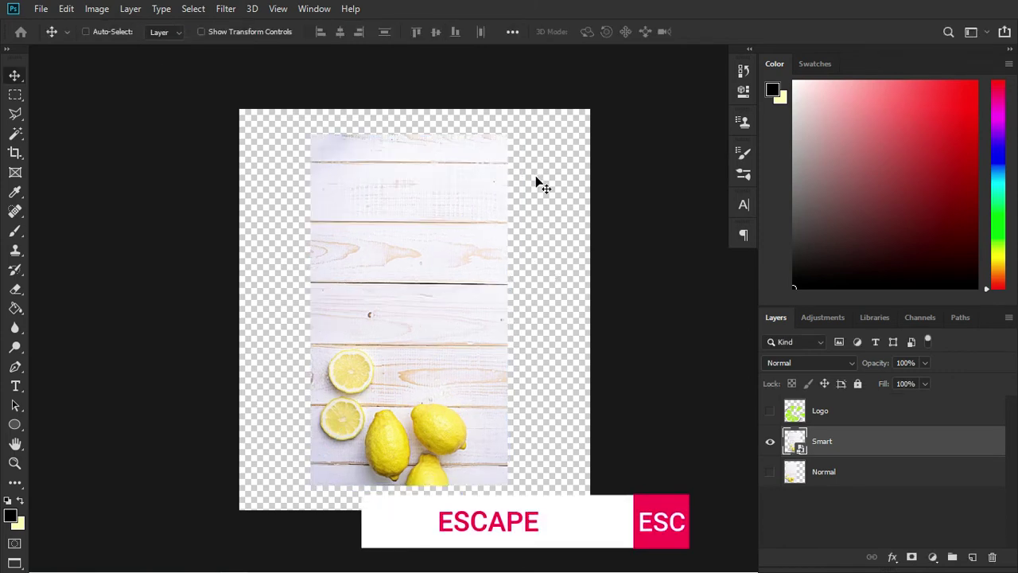
Scale the Smart wood-and-lemons photo to about 126.07% wide, 111.94% high, tilted -0.66°
key(ctrl+t)
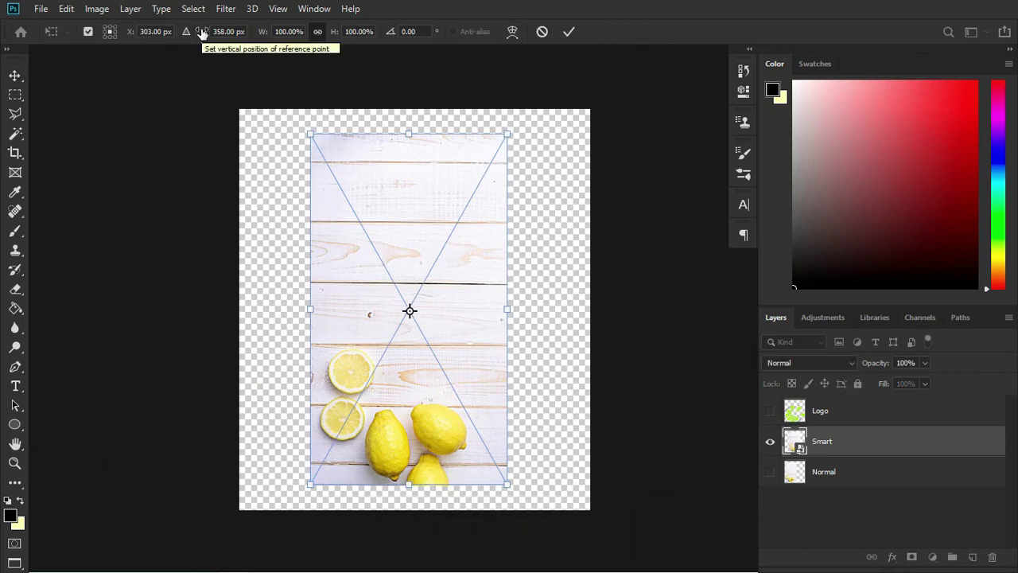
mouse_move(130, 32)
mouse_down()
mouse_move(167, 40)
mouse_move(98, 20)
mouse_move(210, 29)
mouse_move(120, 32)
mouse_up()
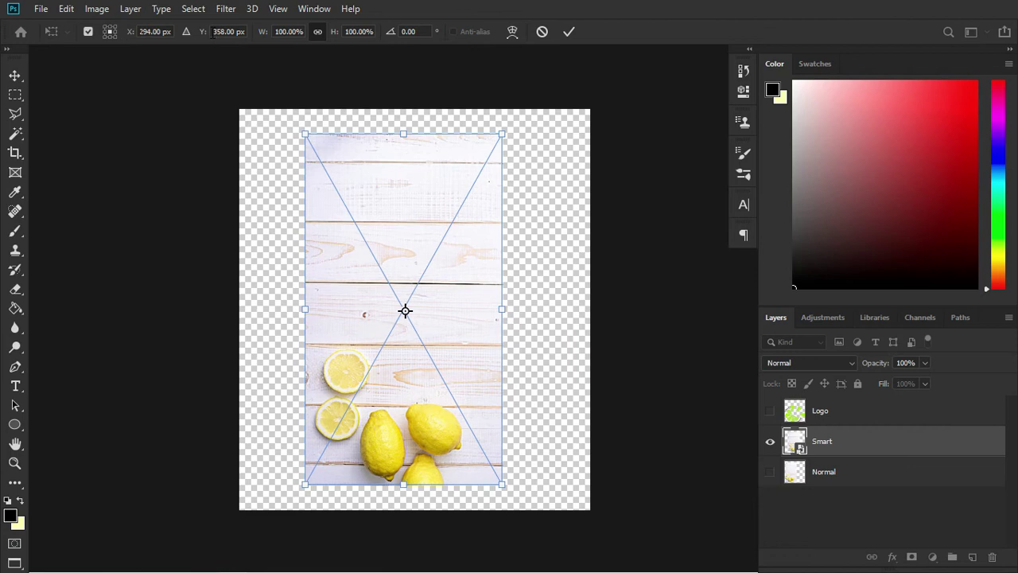
mouse_move(203, 32)
mouse_down()
mouse_move(271, 45)
mouse_move(175, 46)
mouse_move(243, 60)
mouse_up()
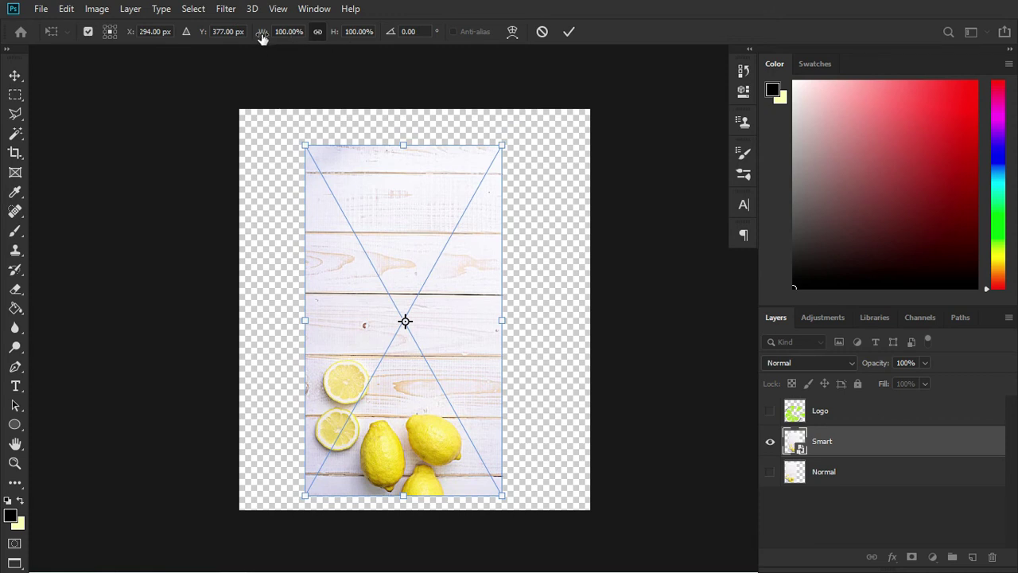
mouse_move(263, 34)
mouse_down()
mouse_move(325, 41)
mouse_move(265, 46)
mouse_move(302, 53)
mouse_move(271, 48)
mouse_move(295, 41)
mouse_move(277, 36)
mouse_up()
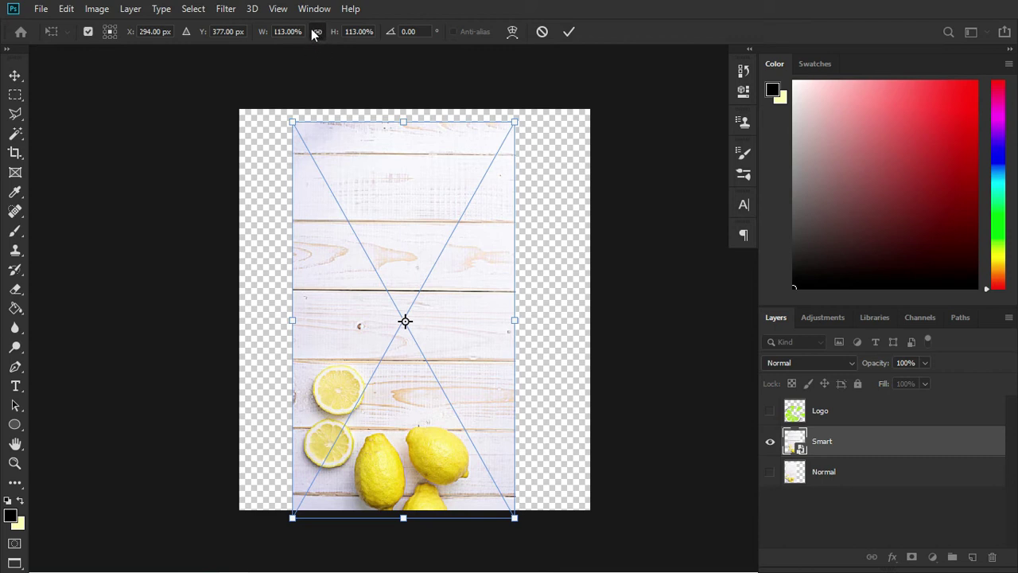
click(310, 120)
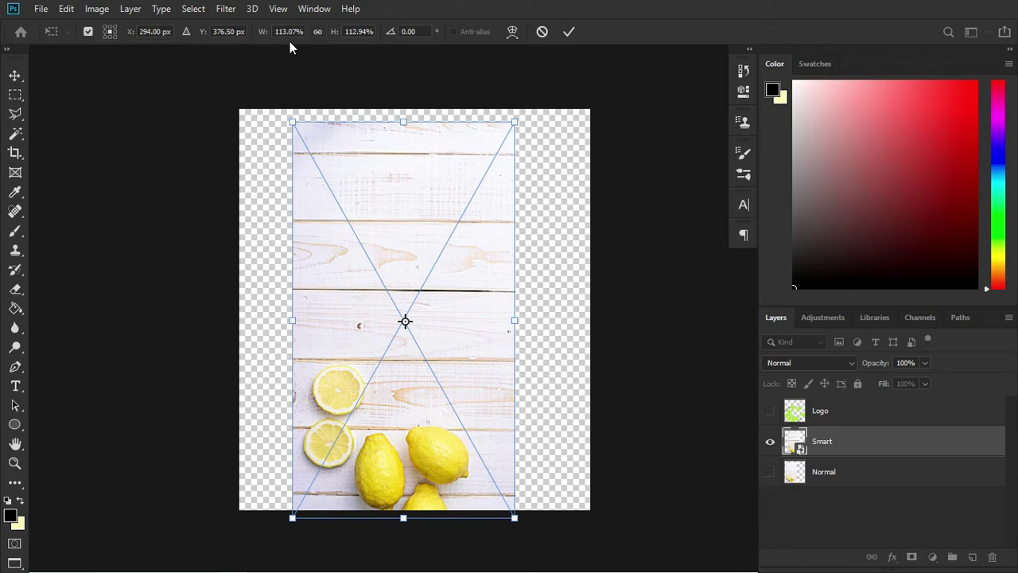
mouse_move(261, 38)
mouse_down()
mouse_move(322, 48)
mouse_move(342, 36)
mouse_move(333, 33)
mouse_up()
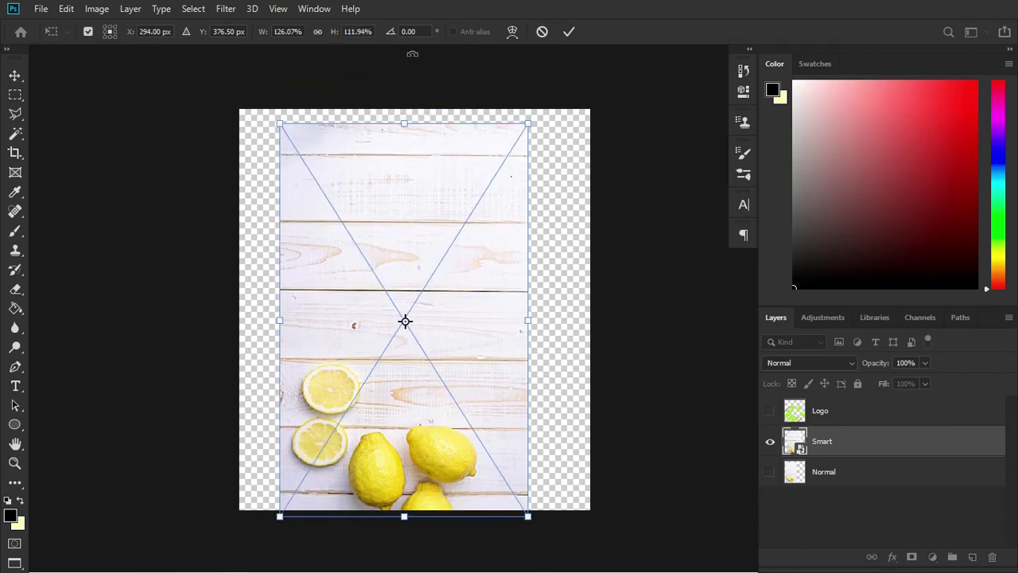
mouse_move(391, 32)
mouse_down()
mouse_move(800, 50)
mouse_move(568, 27)
mouse_move(96, 14)
mouse_move(446, 7)
mouse_up()
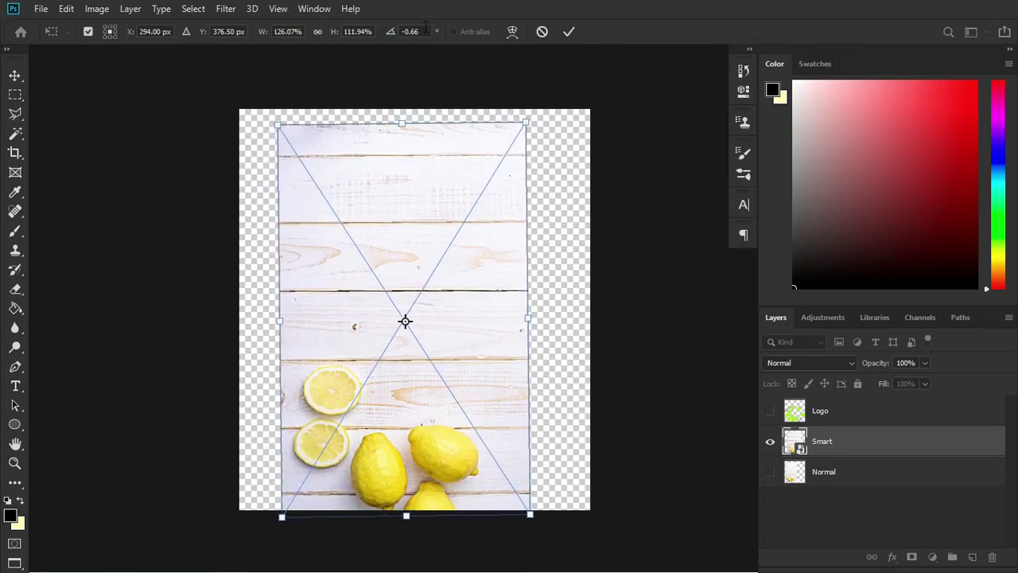
Try rotation angles of 45° and 180° on the wood photo
click(423, 30)
text(45)
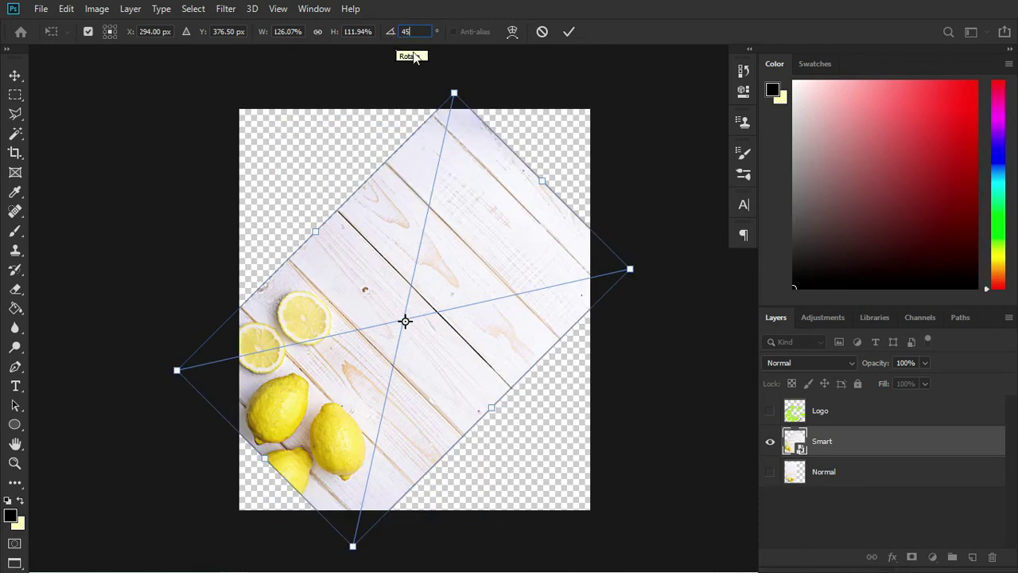
text(180)
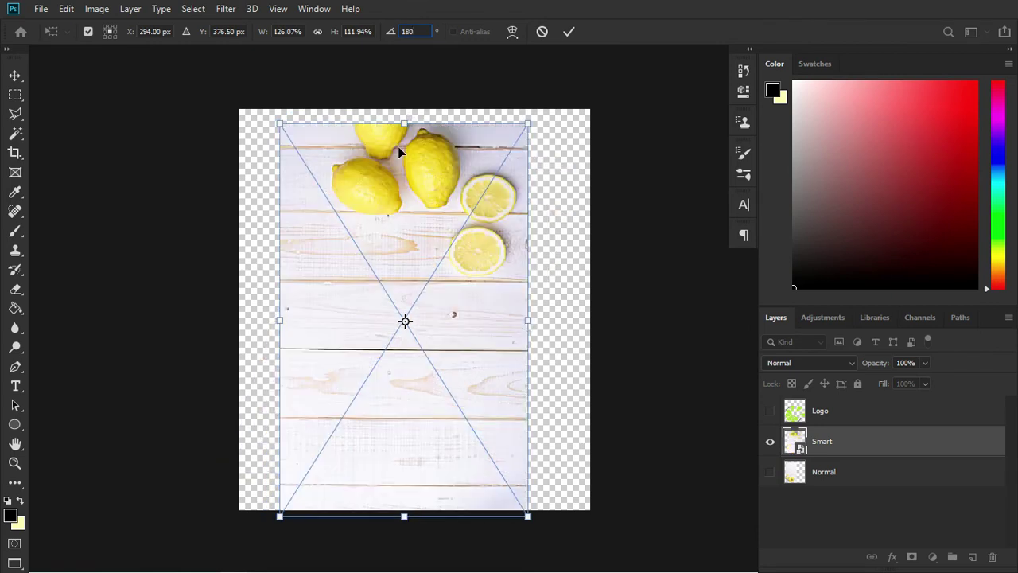
key(Return)
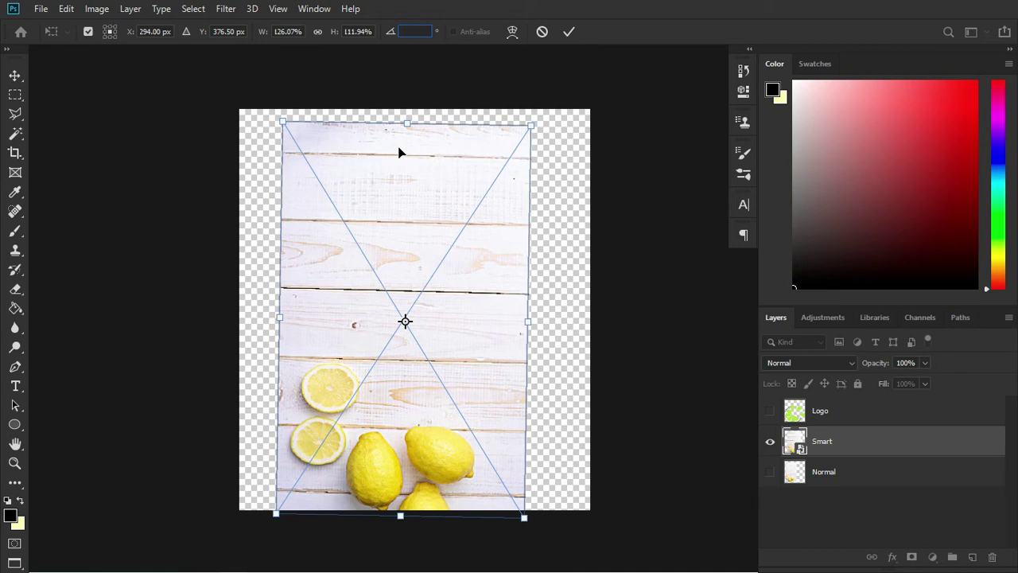
Warp the wood photo's corners and edges, then cancel all transforms to restore its original shape
click(512, 32)
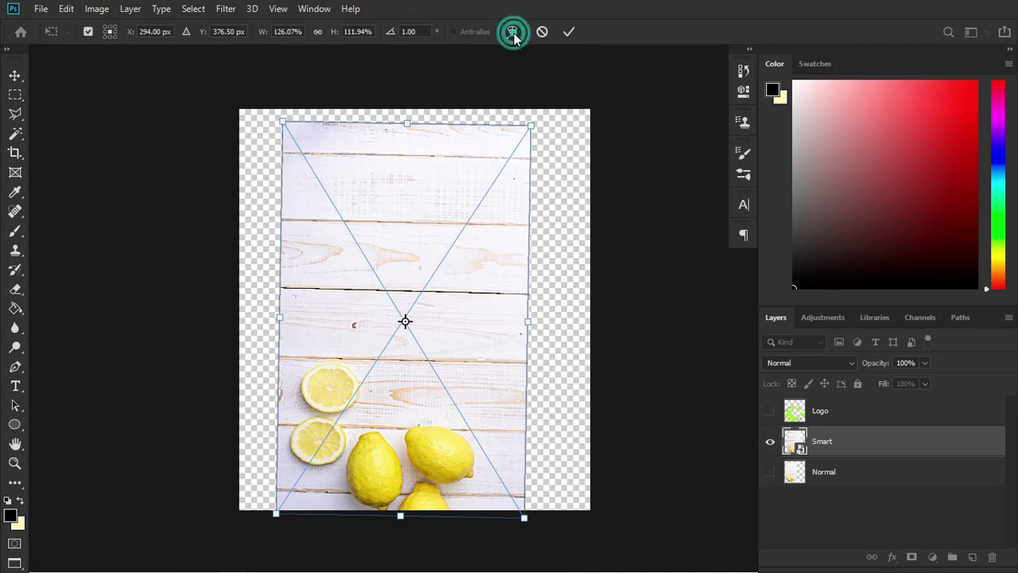
click(509, 229)
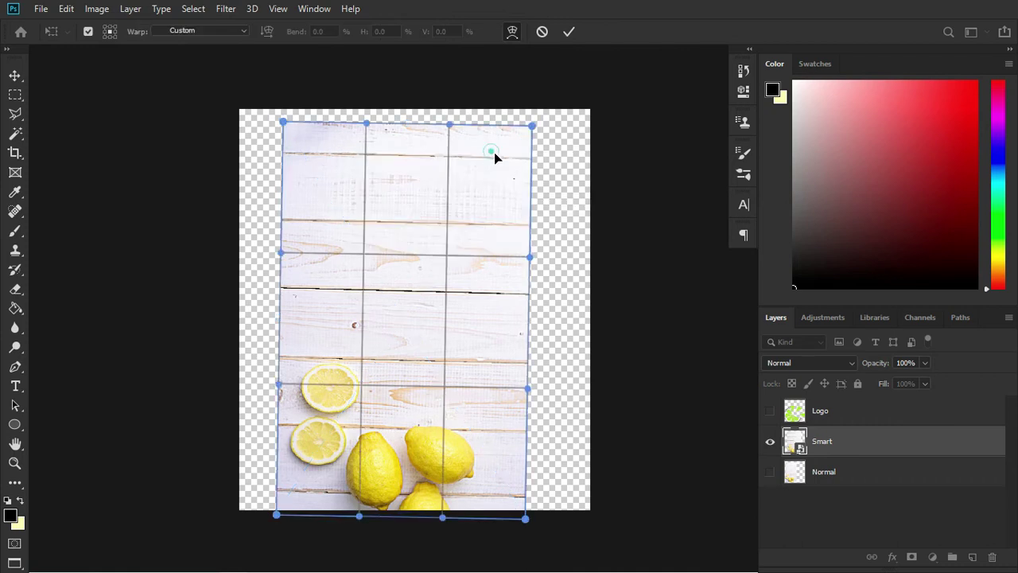
drag(491, 151, 513, 185)
drag(330, 324, 308, 325)
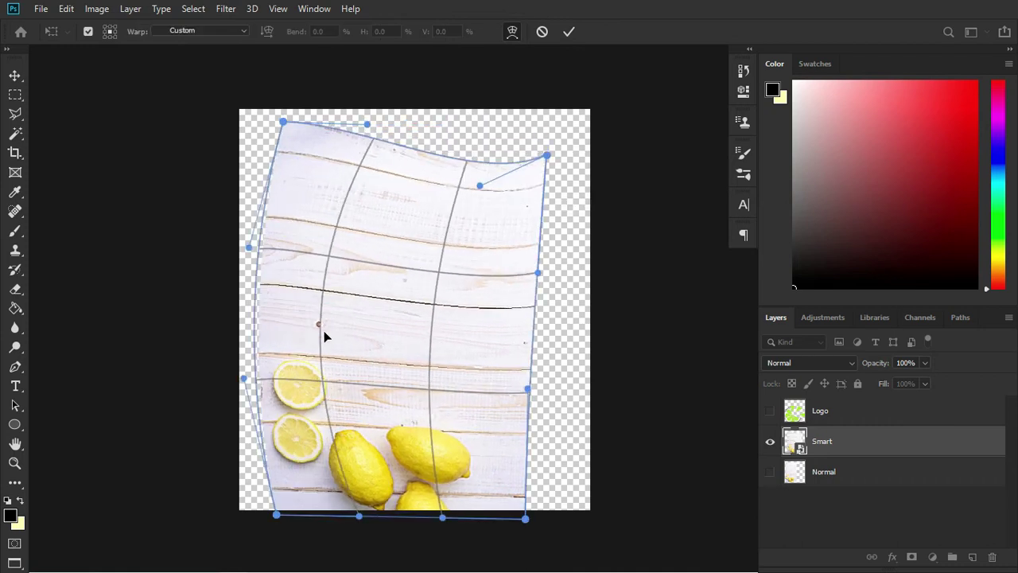
drag(509, 367, 525, 370)
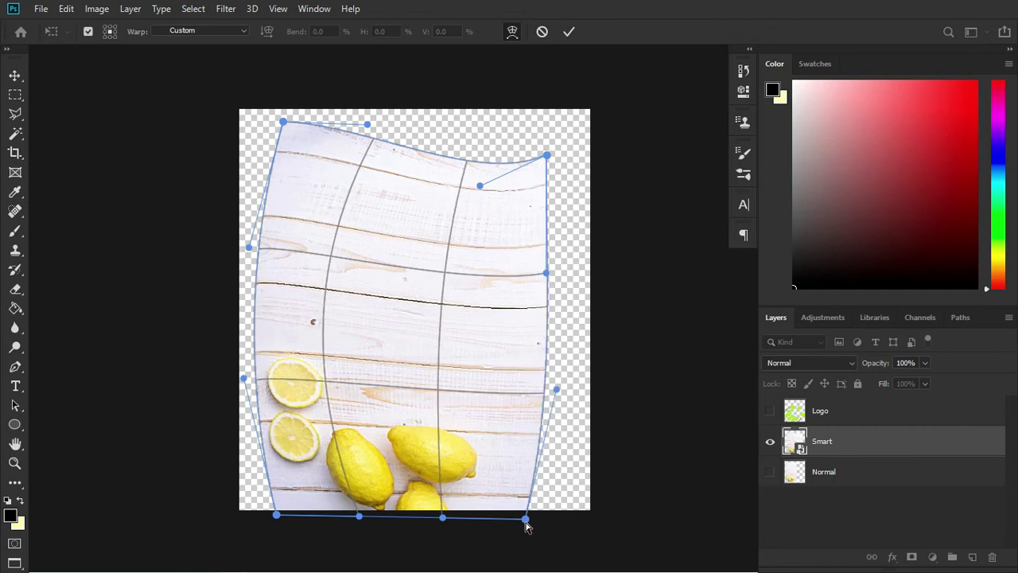
drag(525, 518, 432, 409)
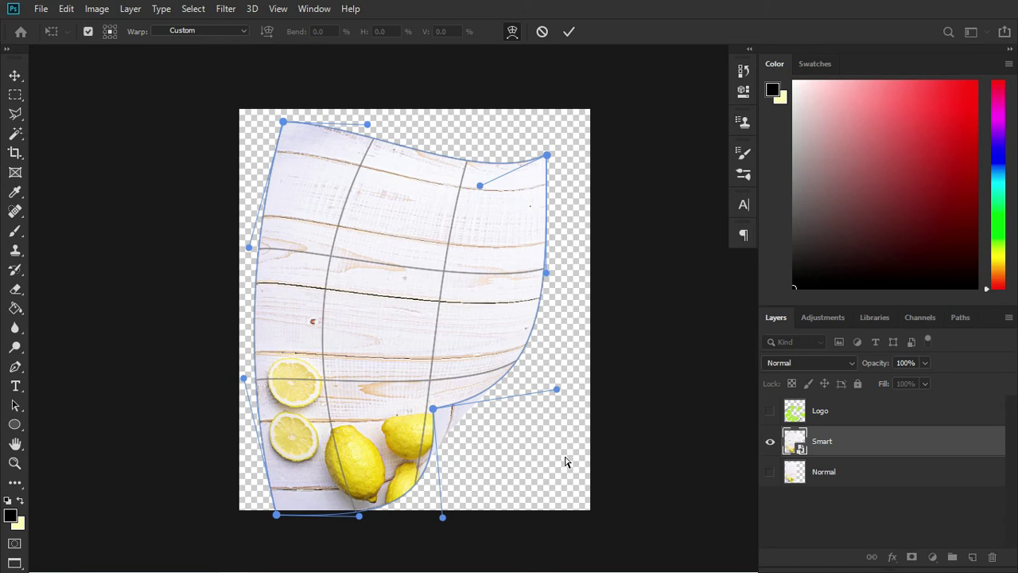
key(Escape)
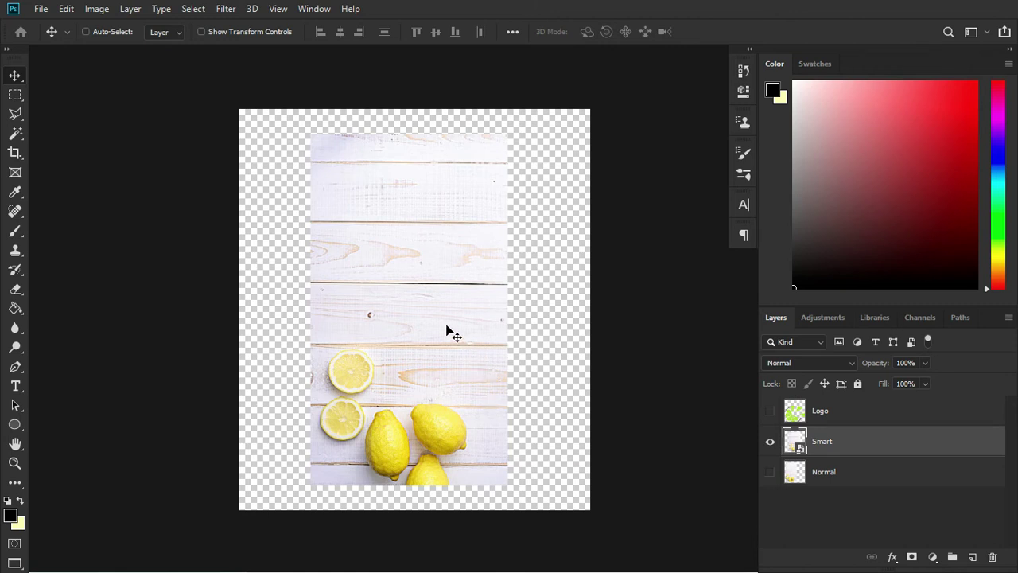
Nudge the Smart wood photo slightly right and start a fresh Free Transform at 100%
scroll(447, 332, up, 1)
scroll(447, 332, up, 1)
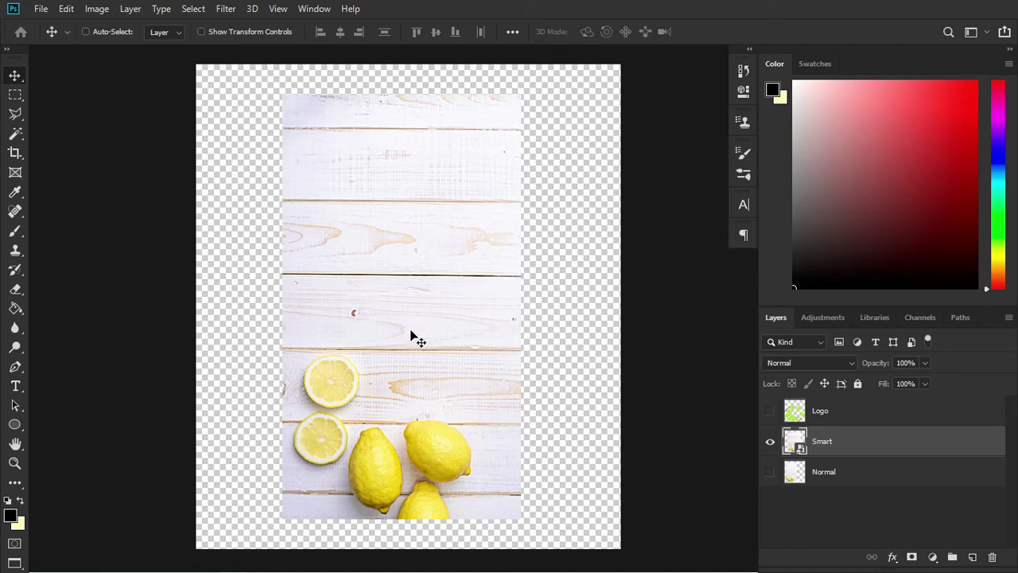
drag(420, 319, 426, 319)
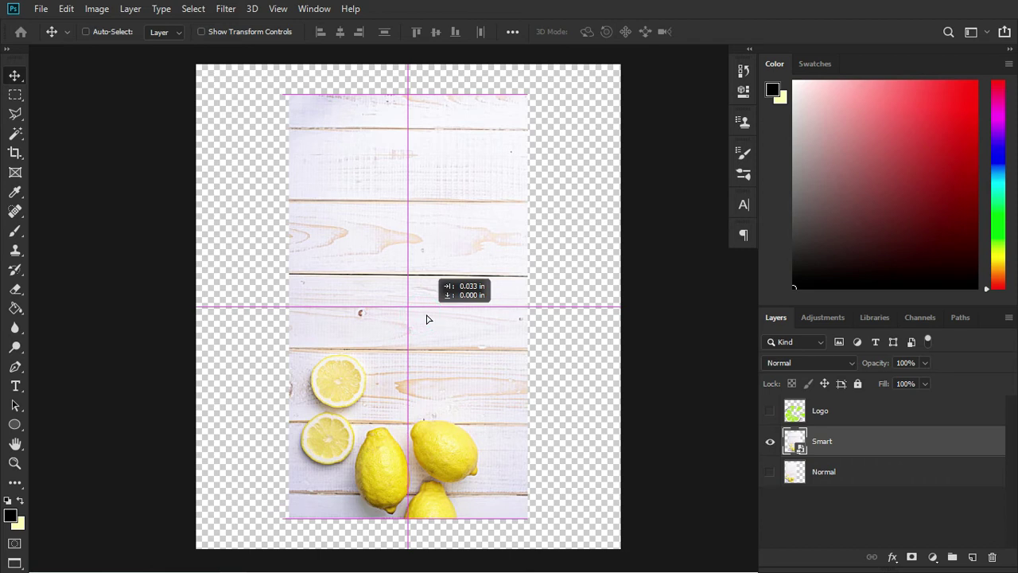
drag(426, 319, 426, 319)
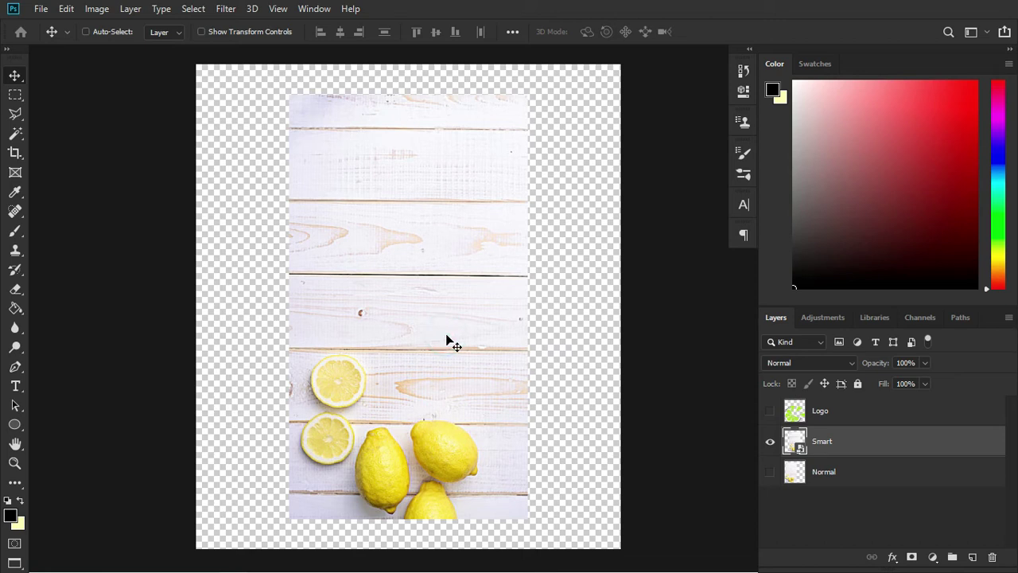
drag(442, 337, 441, 335)
key(ctrl+t)
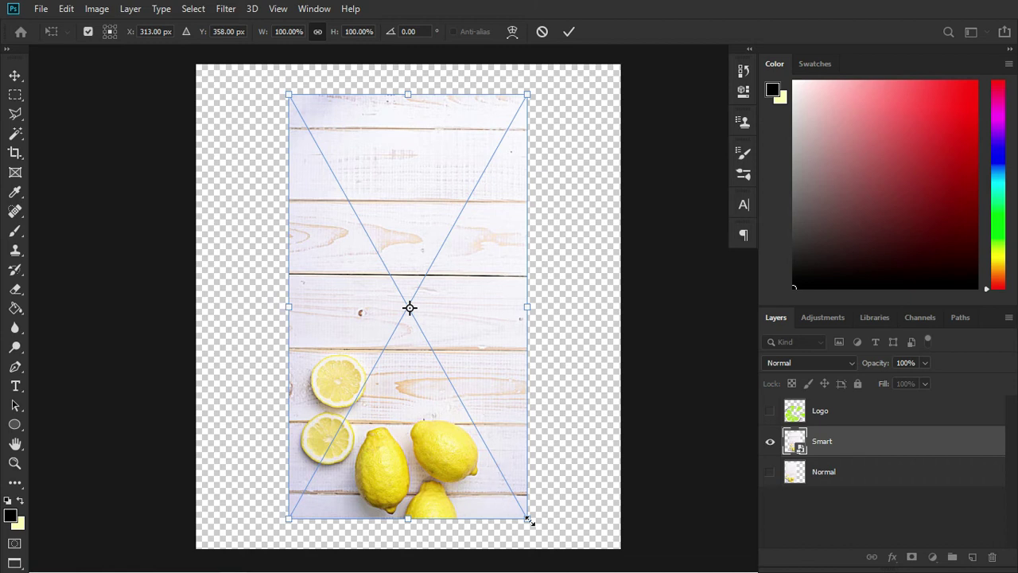
Enlarge the wood photo proportionally from its corner to about 115% and commit
drag(526, 518, 565, 551)
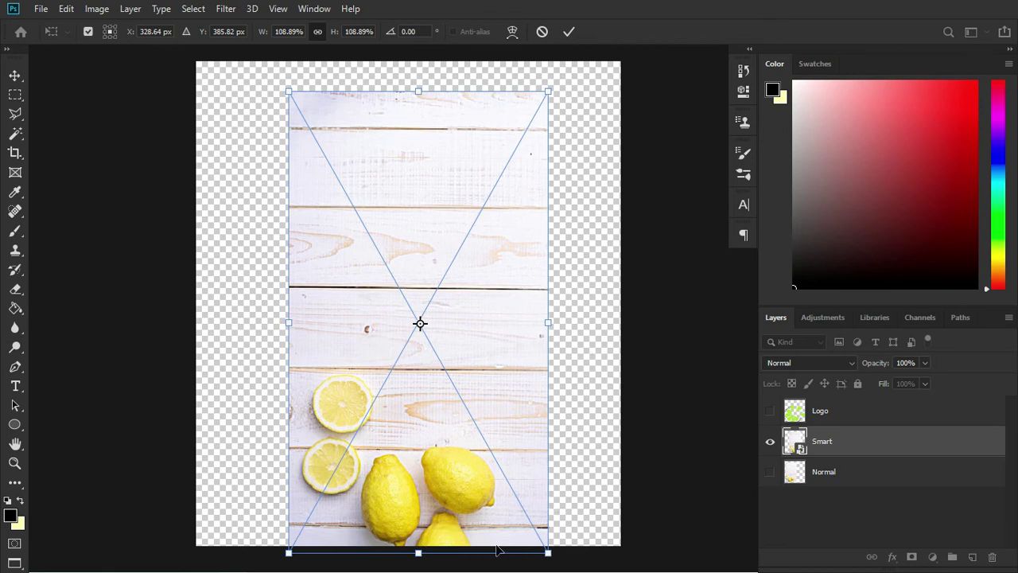
key(Escape)
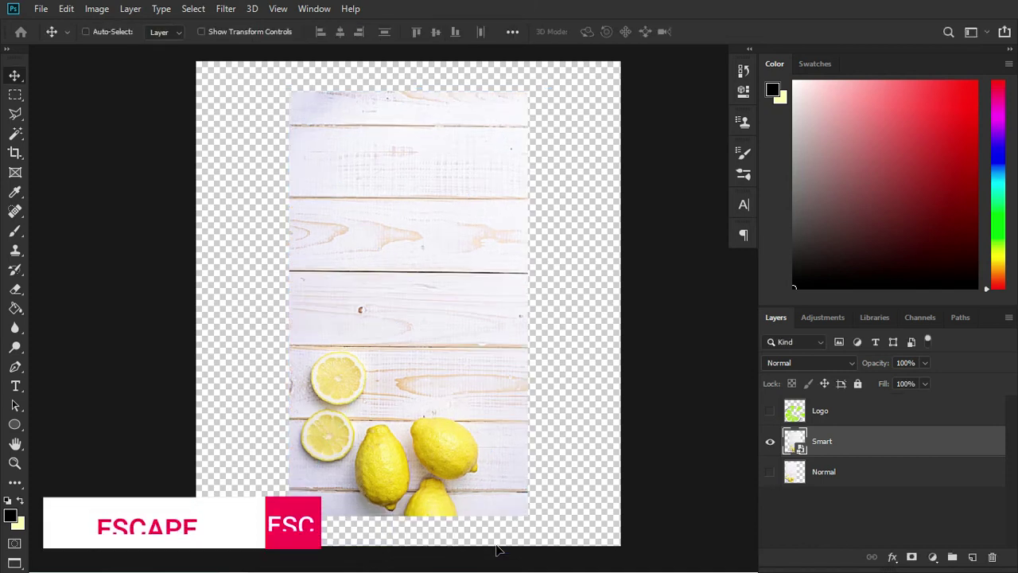
key(ctrl+t)
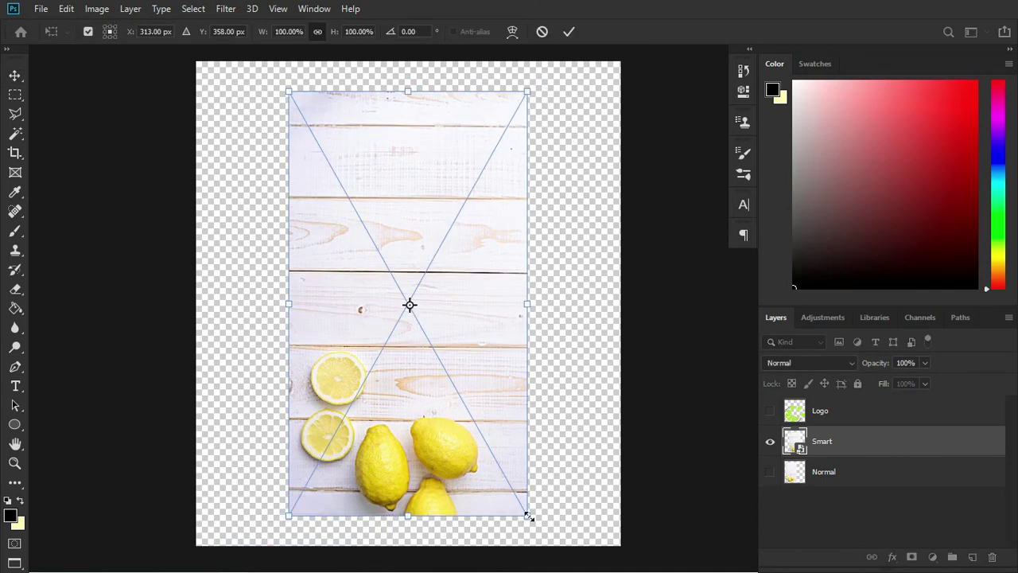
drag(529, 516, 544, 548)
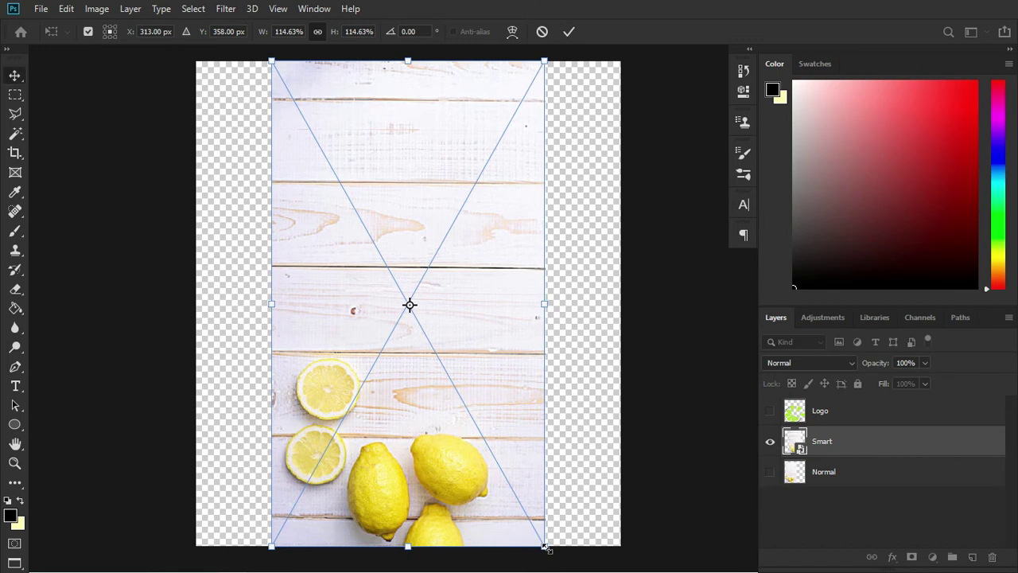
key(Return)
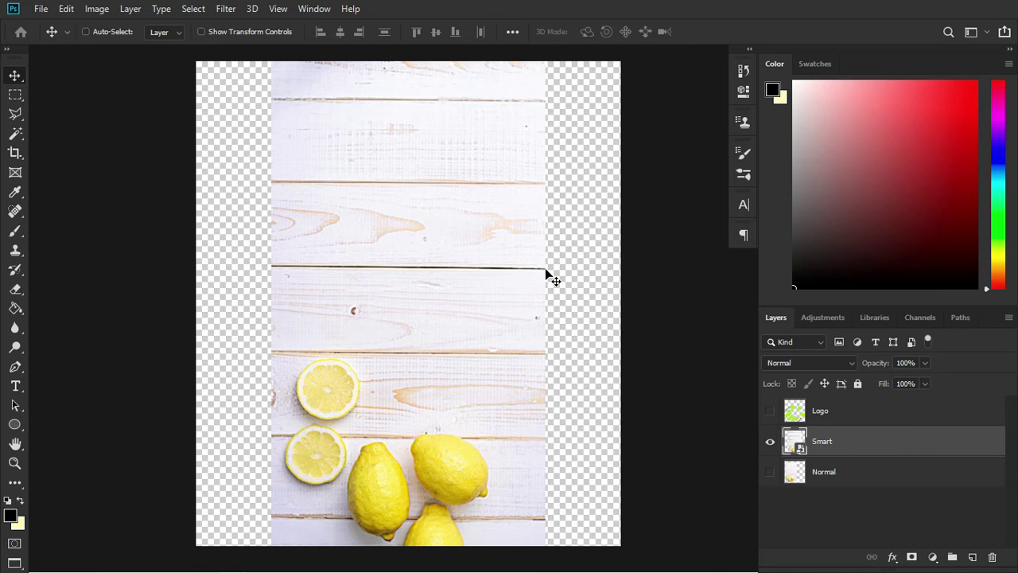
Show rulers and drag a horizontal guide down onto the wood photo
key(ctrl+r)
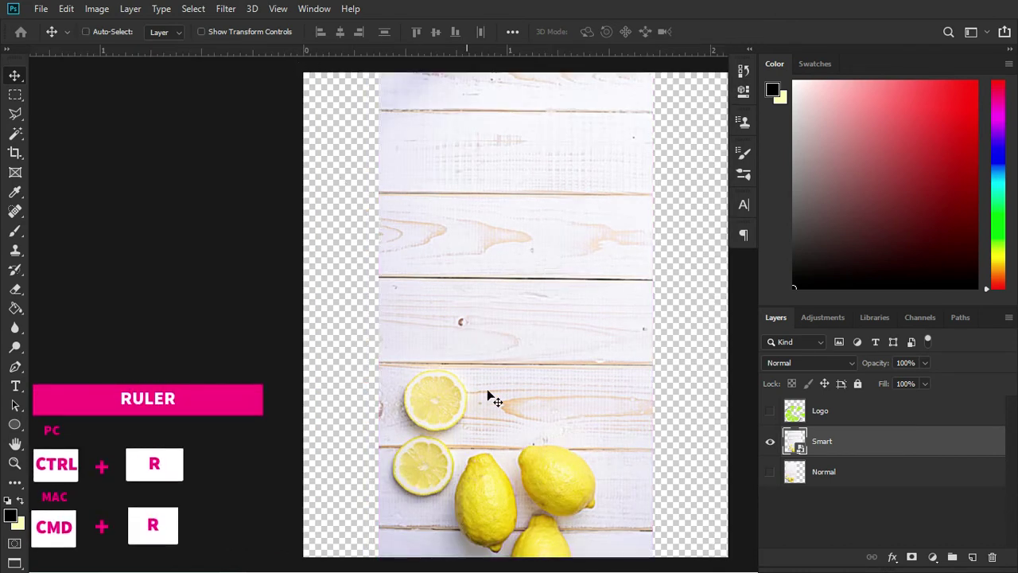
drag(536, 358, 440, 352)
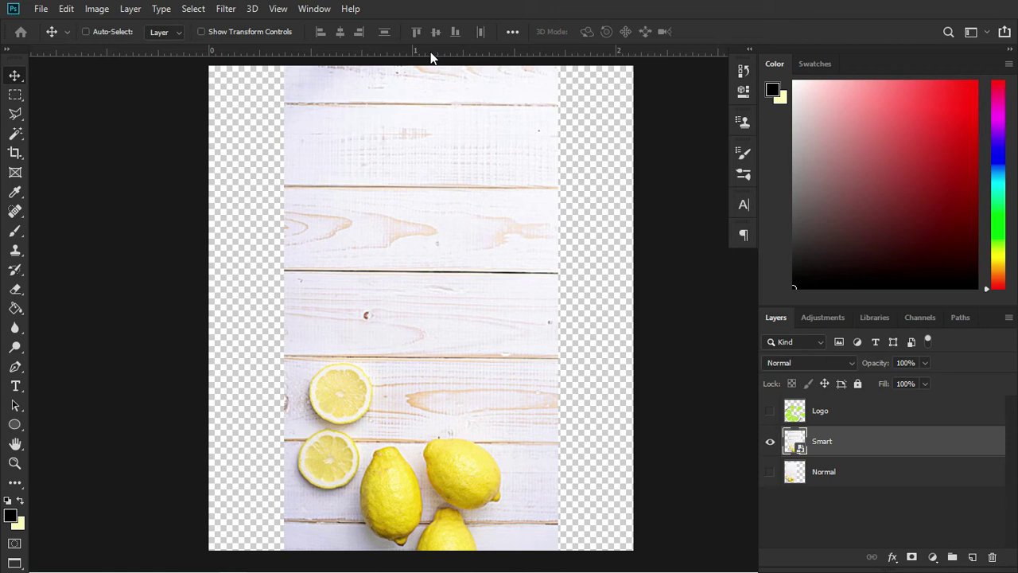
drag(429, 52, 451, 273)
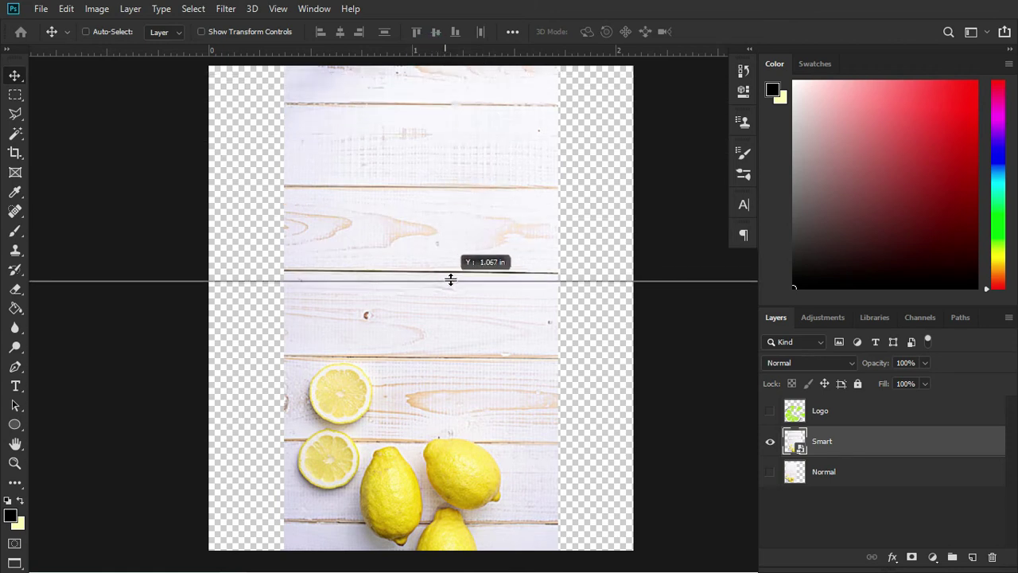
drag(450, 273, 453, 269)
Align the horizontal guide precisely with the dark plank seam
scroll(398, 276, up, 3)
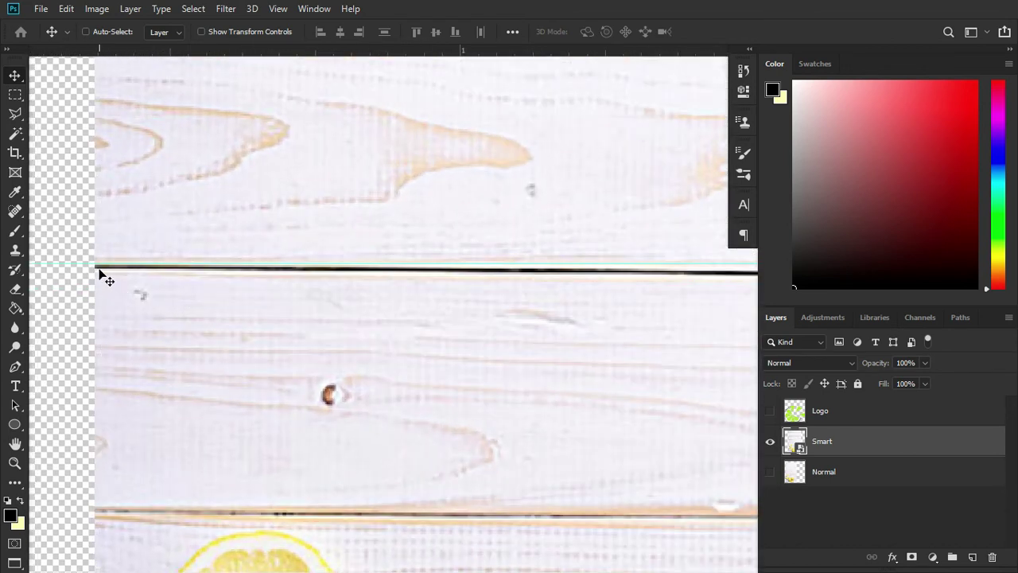
click(107, 264)
drag(107, 265, 105, 263)
drag(107, 264, 104, 268)
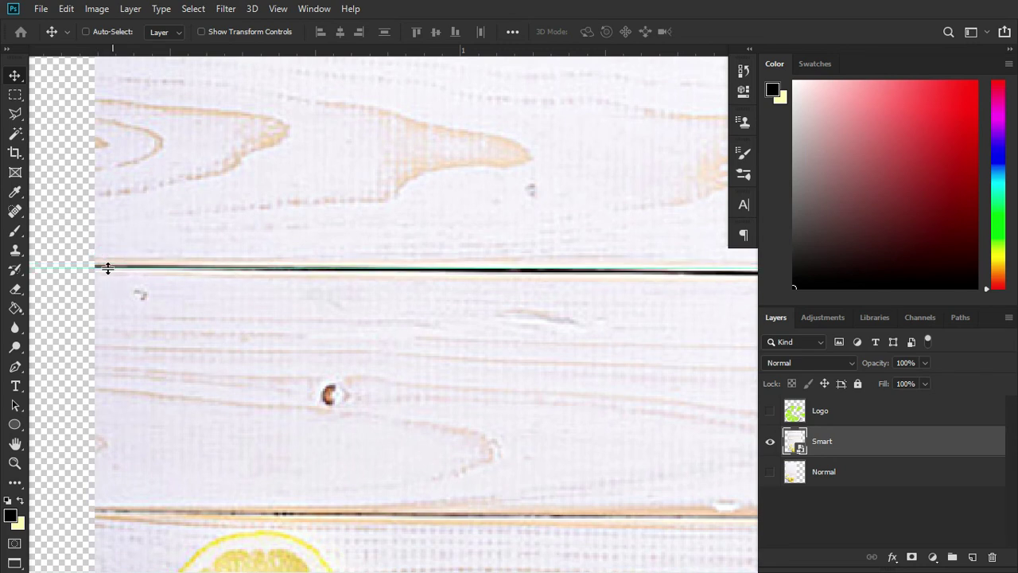
scroll(78, 198, down, 2)
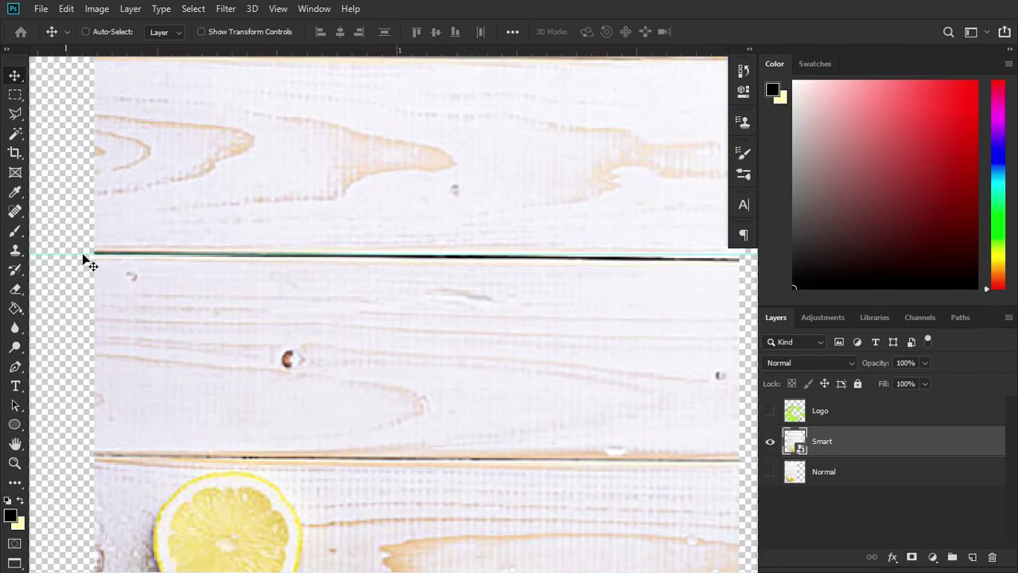
scroll(58, 252, down, 1)
scroll(509, 257, up, 1)
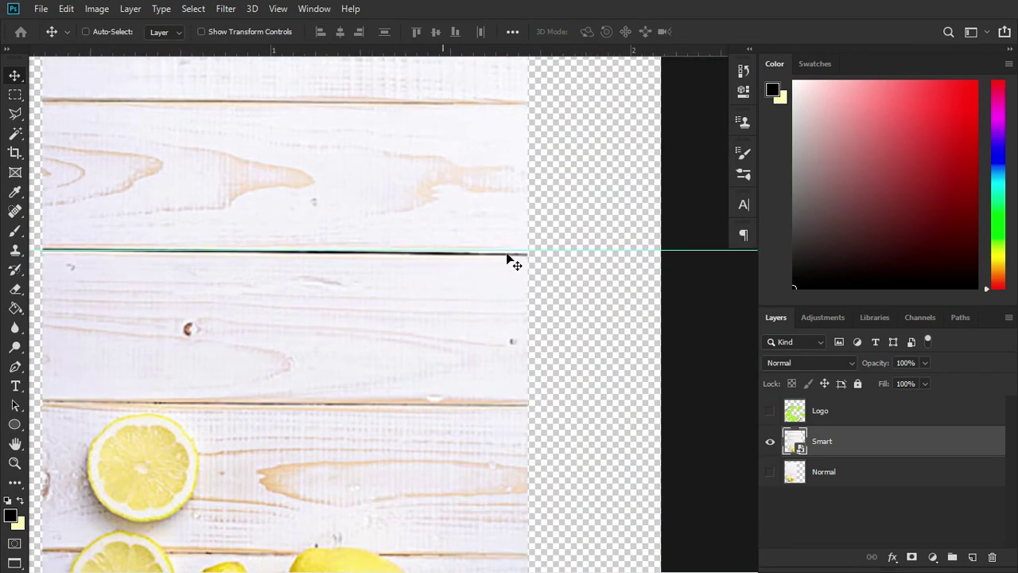
scroll(521, 253, up, 1)
scroll(541, 238, down, 1)
scroll(541, 236, down, 1)
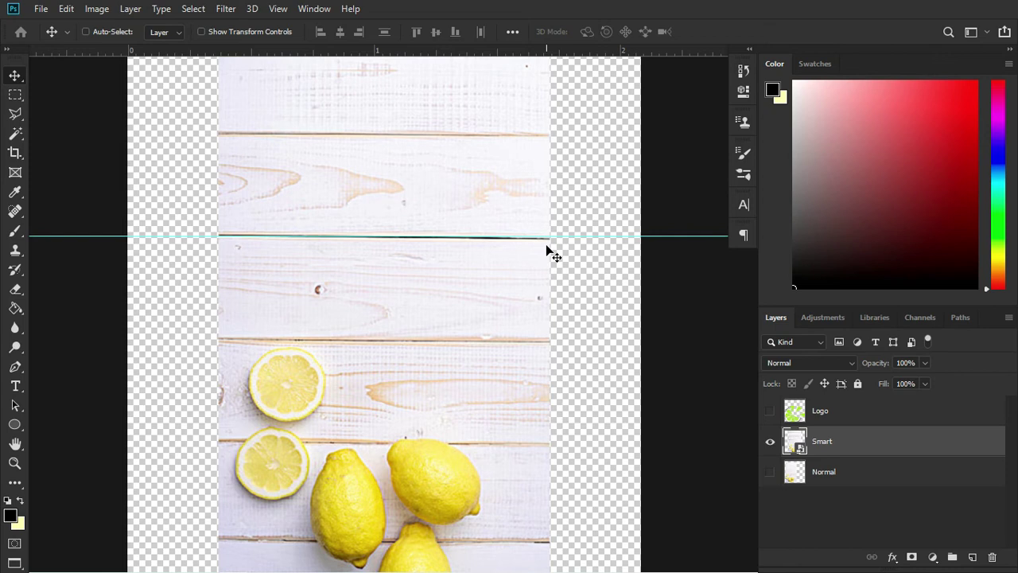
scroll(440, 343, down, 1)
scroll(435, 374, down, 1)
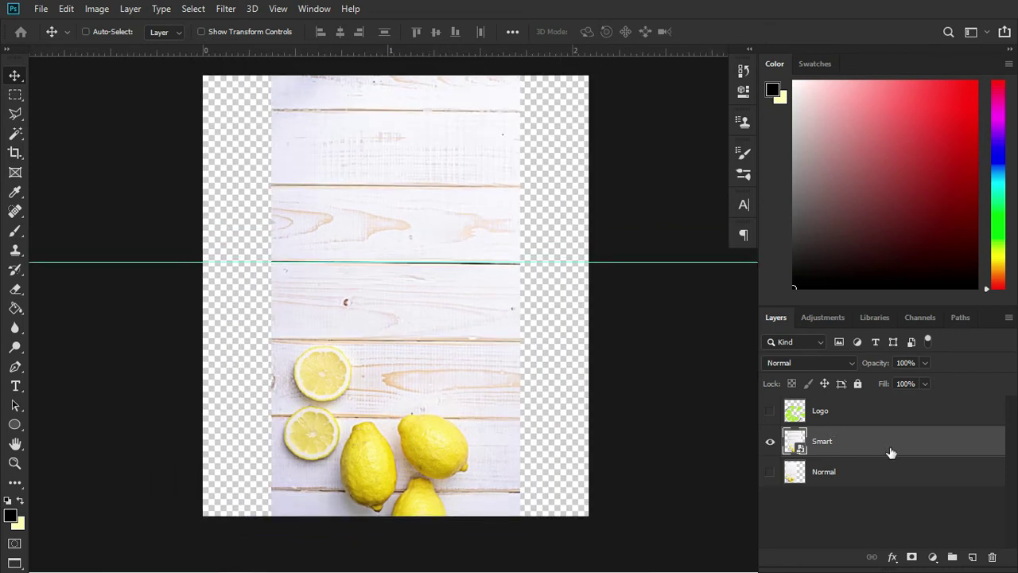
scroll(379, 200, up, 1)
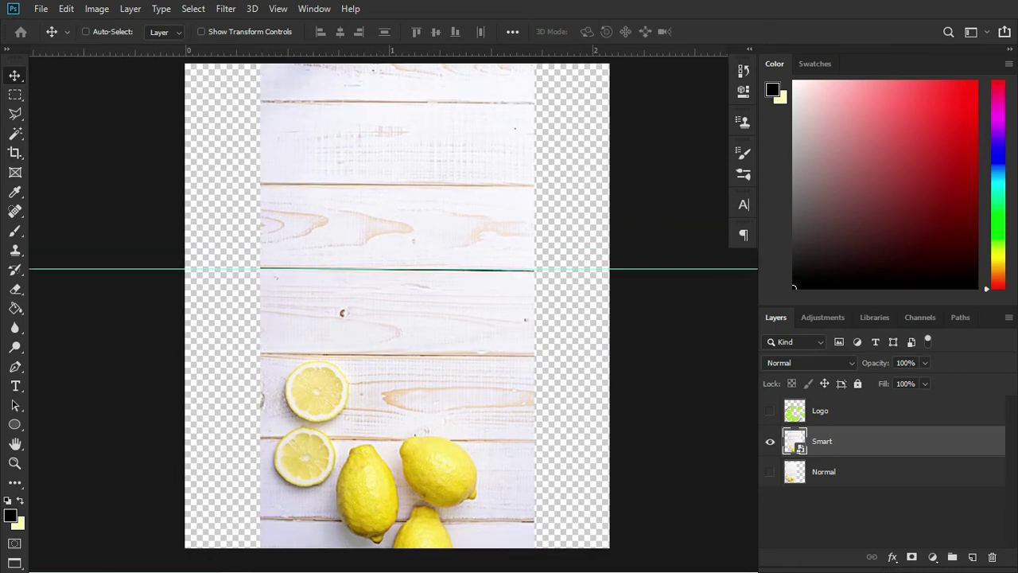
Start transforming the wood photo and move its pivot to the left edge on the guide
key(ctrl+t)
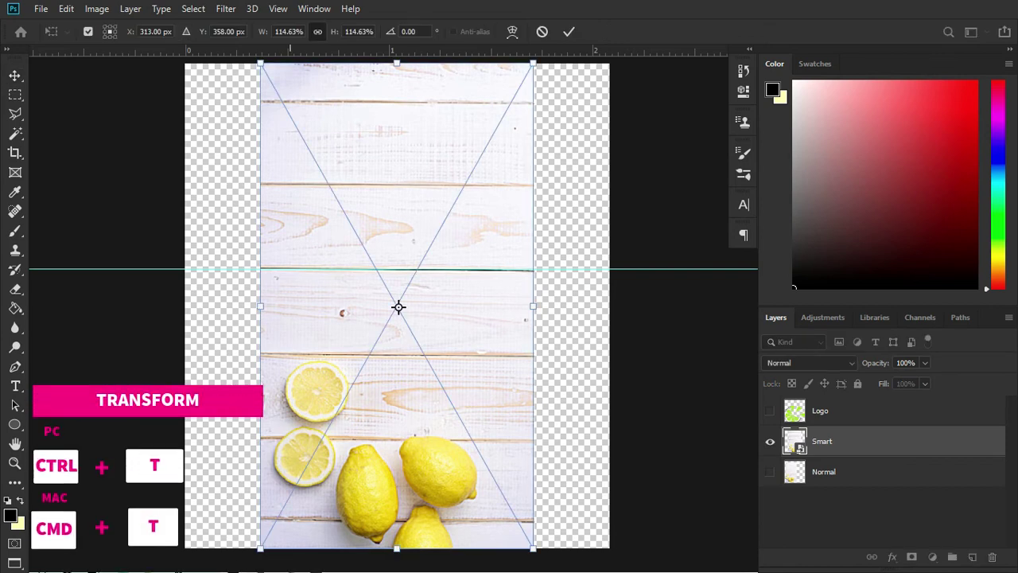
scroll(326, 263, up, 1)
scroll(326, 263, up, 1)
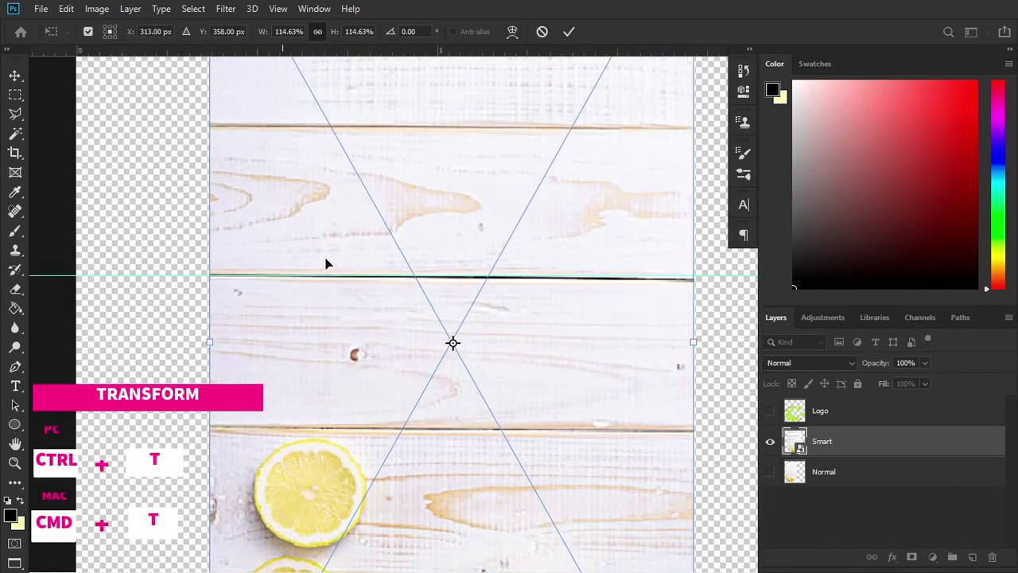
scroll(334, 270, up, 1)
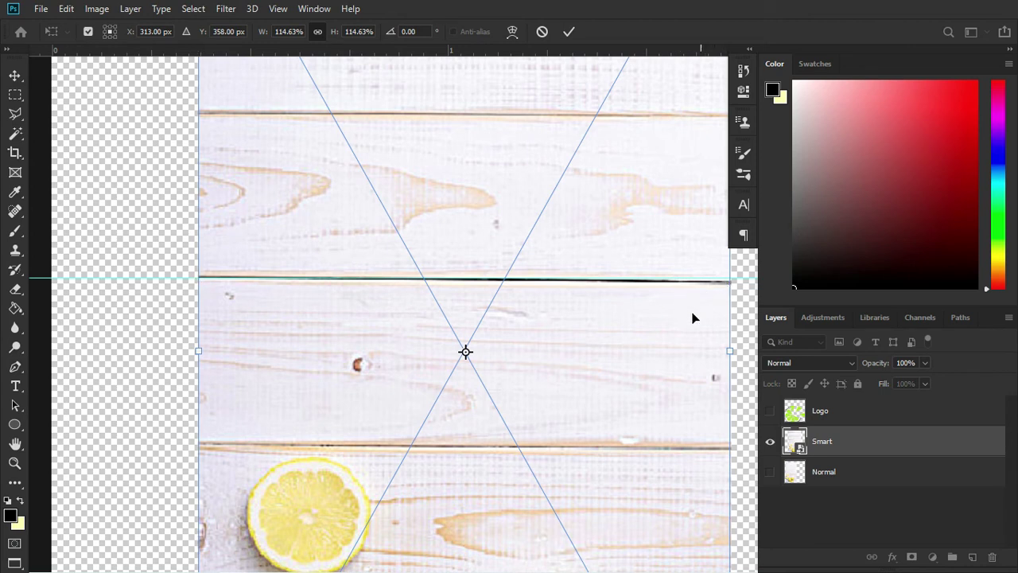
drag(466, 352, 204, 278)
Rotate the wood photo about -0.65° so the plank seam lies level, and commit
alt+scroll(71, 266, down, 1)
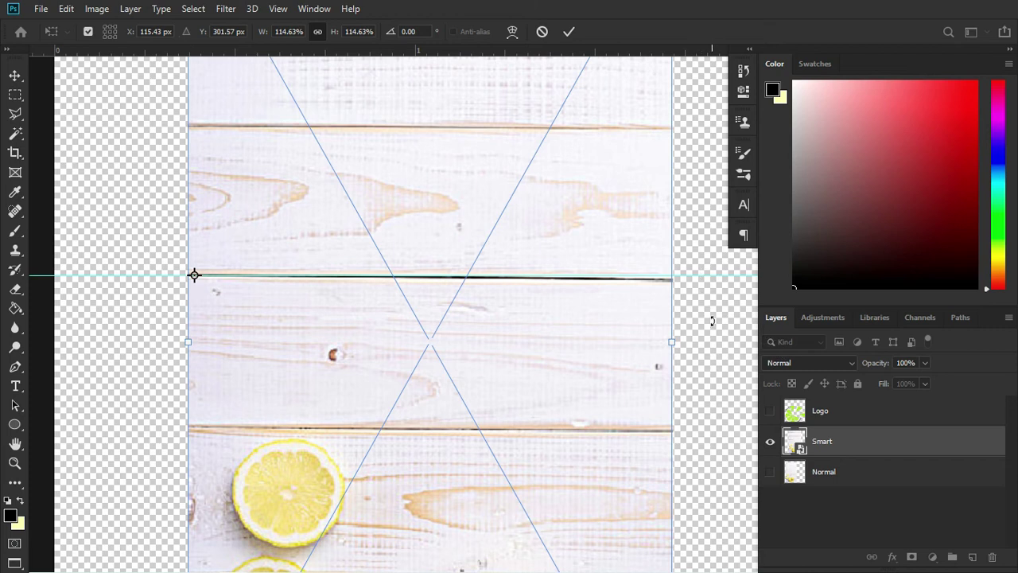
alt+scroll(712, 319, up, 1)
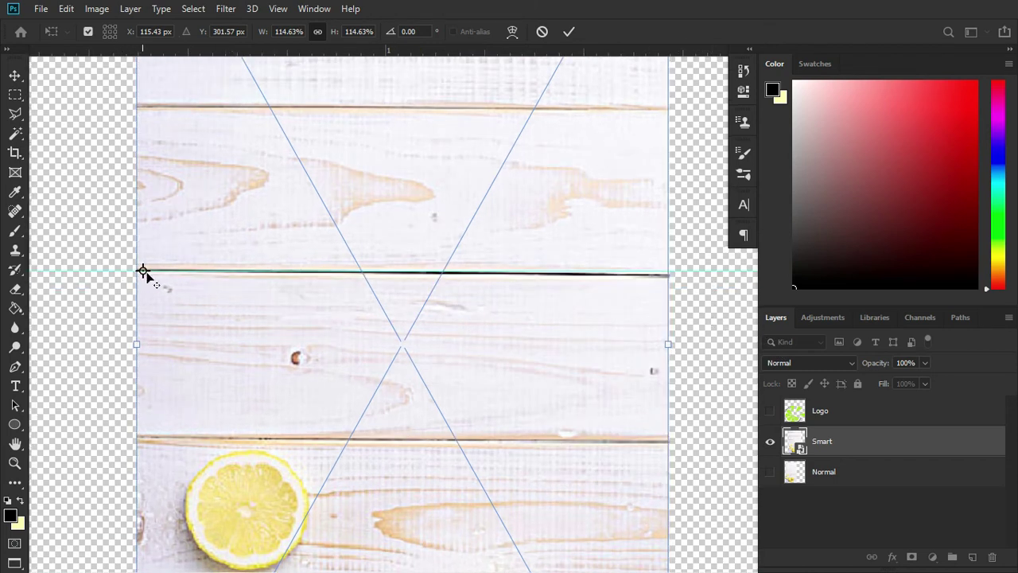
click(695, 287)
drag(695, 288, 716, 282)
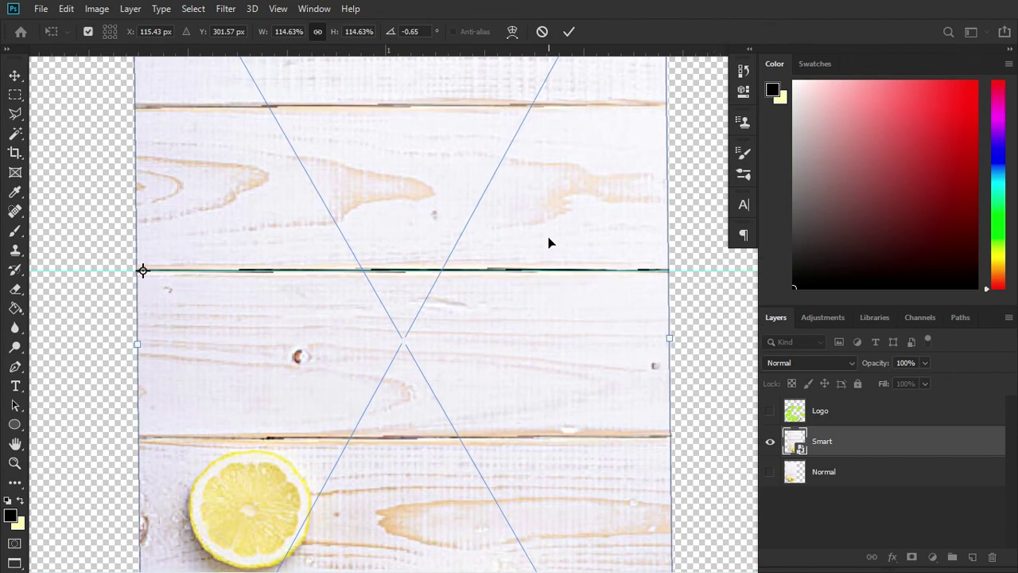
scroll(549, 243, down, 3)
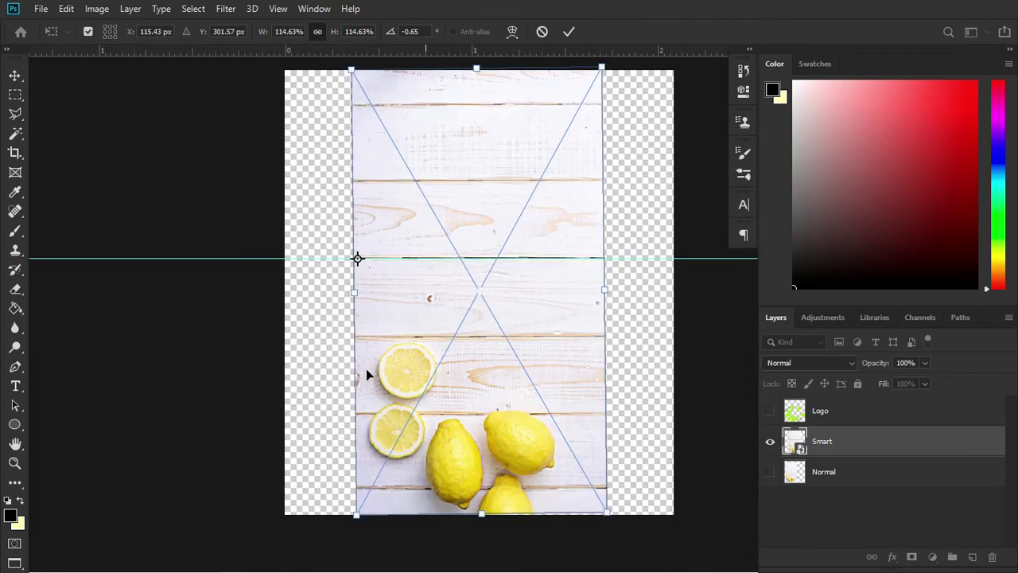
scroll(283, 366, down, 1)
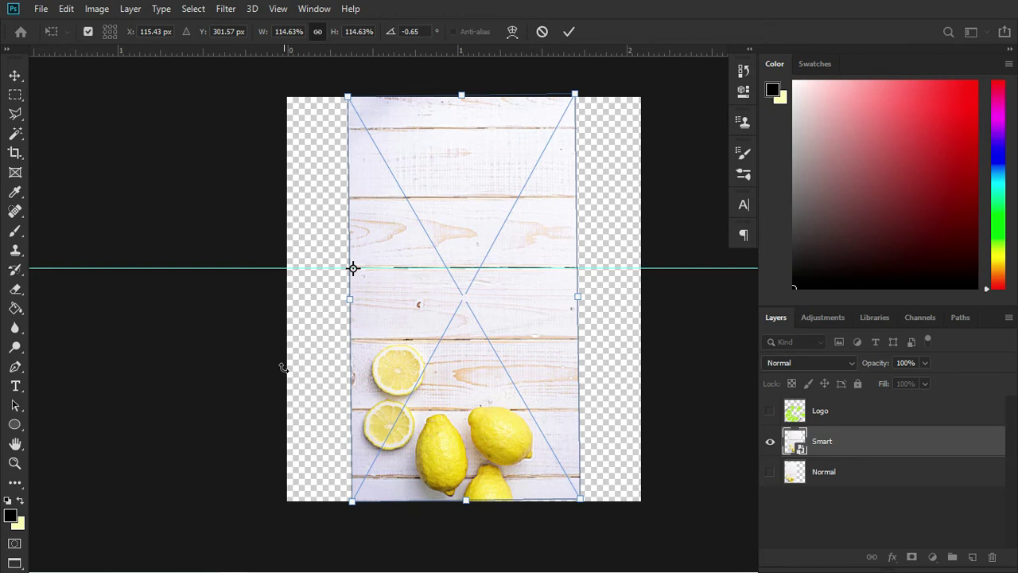
key(Return)
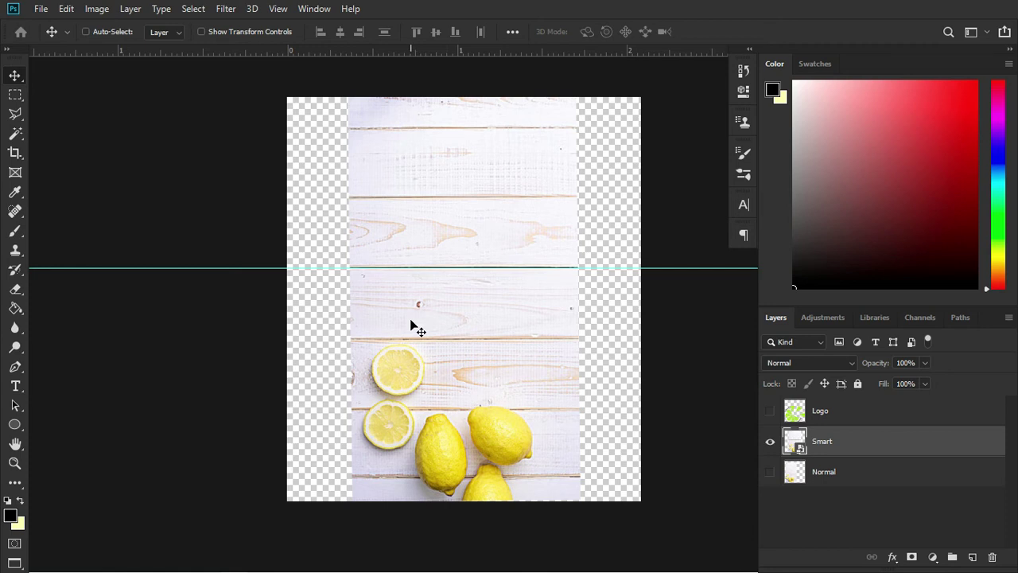
key(ctrl)
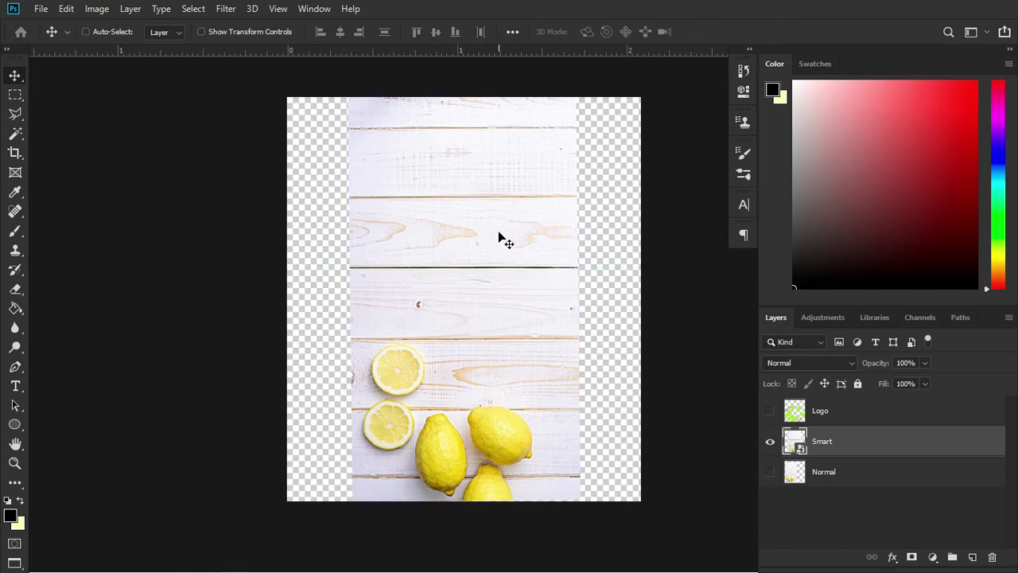
scroll(506, 239, up, 1)
scroll(520, 248, up, 1)
scroll(472, 477, right, 1)
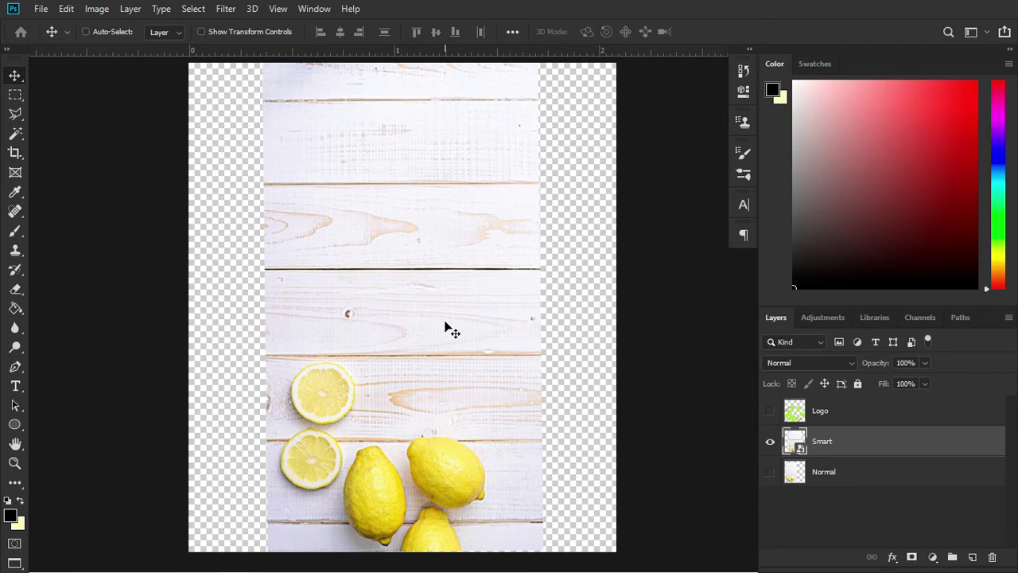
scroll(407, 335, down, 1)
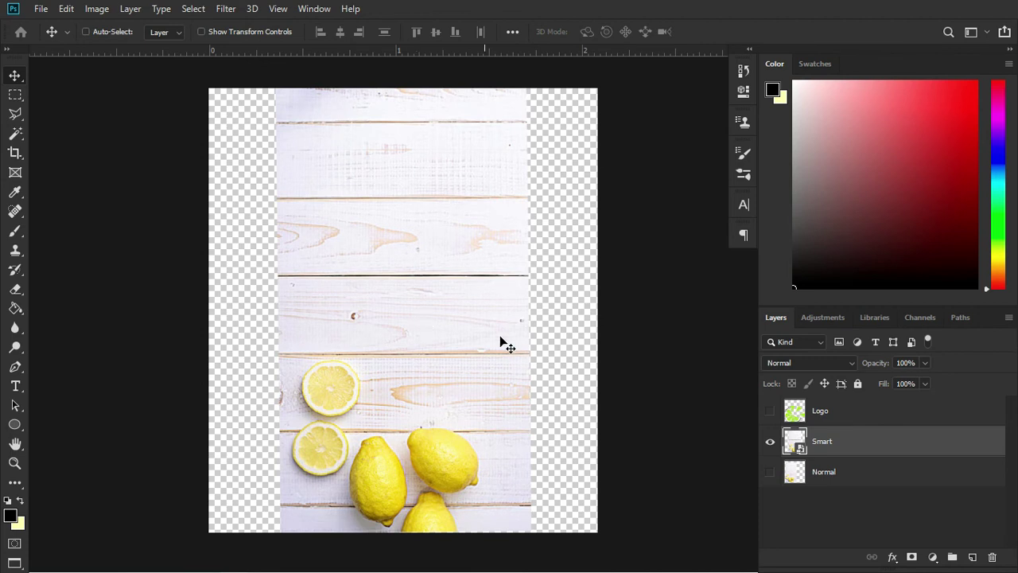
Show the Logo layer and convert the lime-slice logo into a smart object
click(770, 410)
mouse_move(477, 281)
mouse_down()
mouse_move(477, 264)
mouse_move(531, 193)
mouse_up()
click(85, 32)
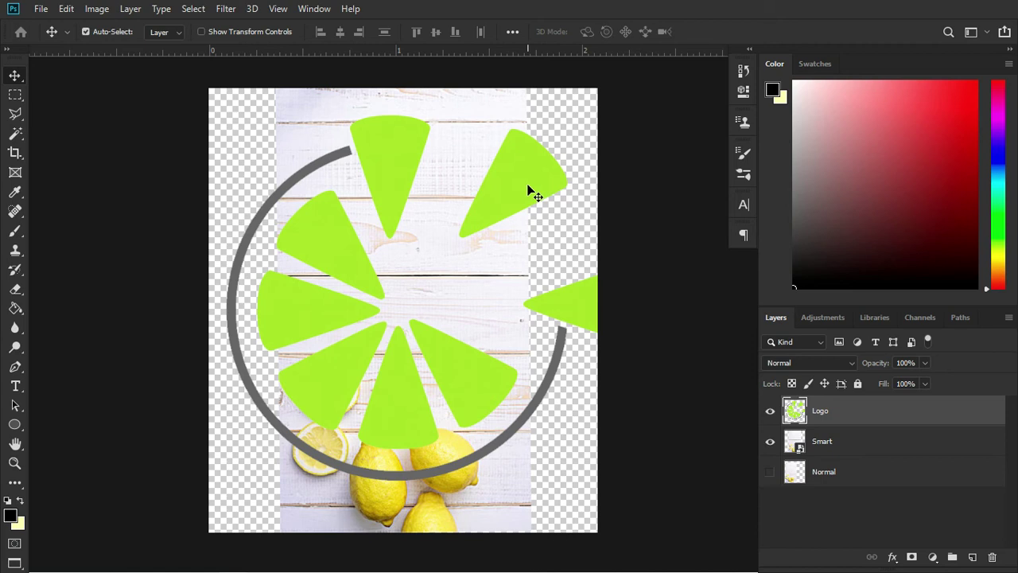
right_click(955, 412)
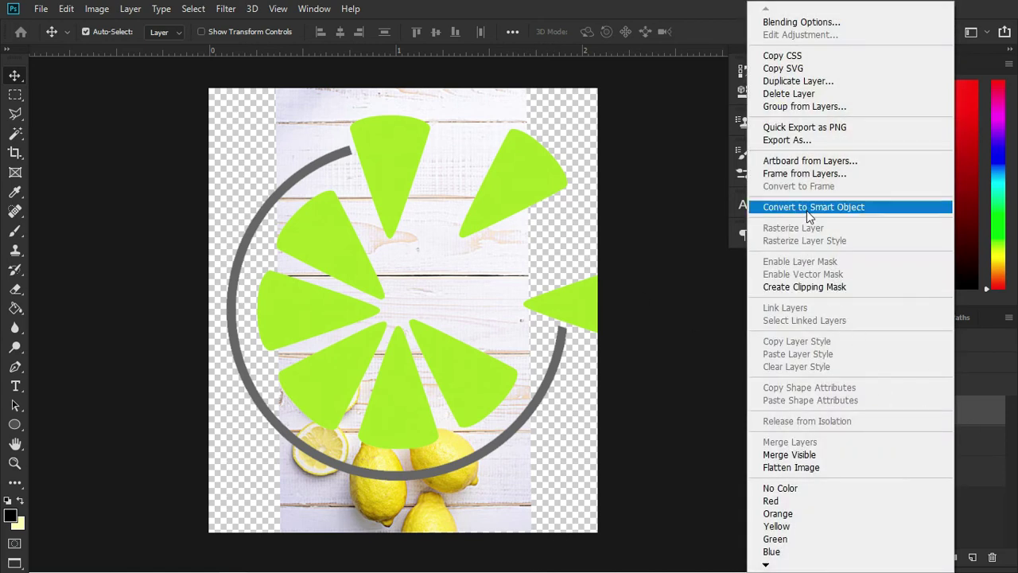
click(806, 208)
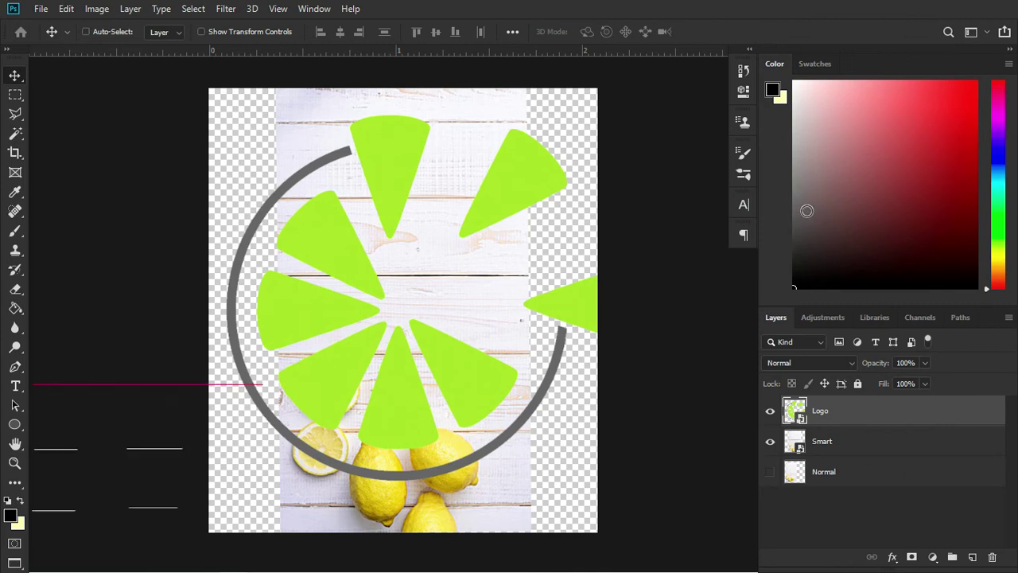
Shrink the logo to about 21% and place it at the upper right of the wood
key(ctrl+t)
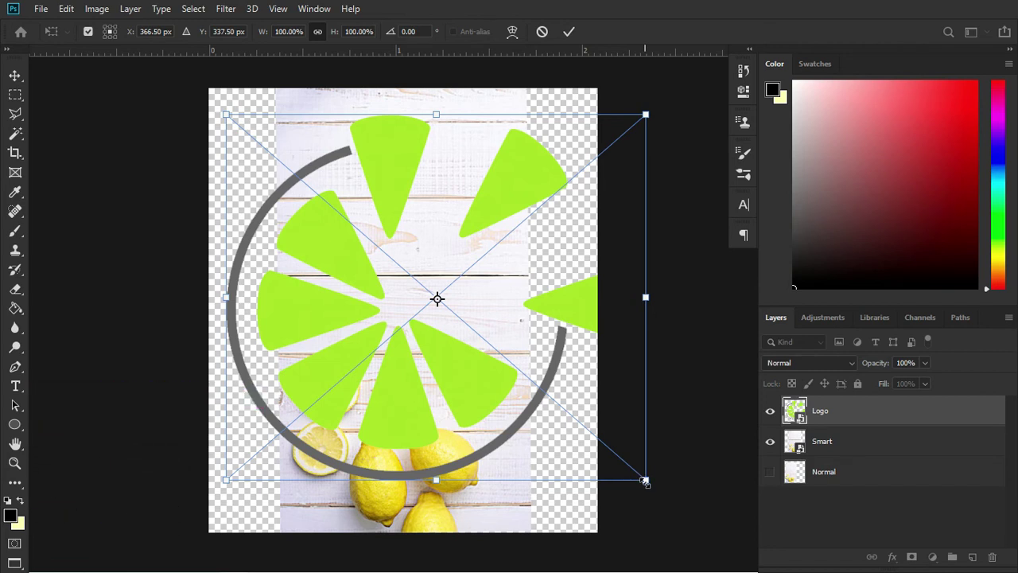
mouse_move(644, 480)
mouse_down()
mouse_move(611, 470)
mouse_move(586, 411)
mouse_move(515, 355)
mouse_move(496, 318)
mouse_move(537, 397)
mouse_move(505, 373)
mouse_move(486, 325)
mouse_move(480, 335)
mouse_up()
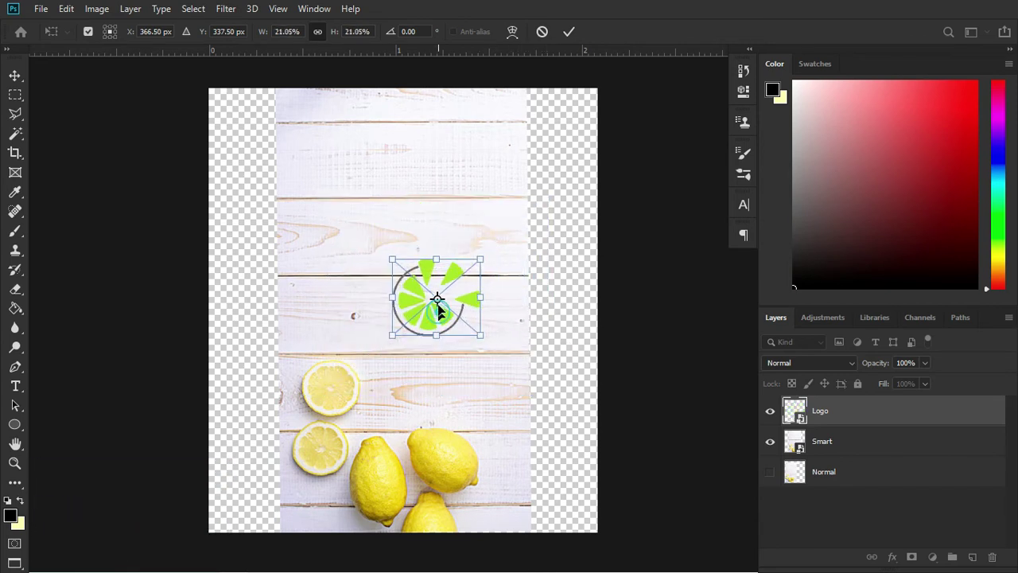
mouse_move(438, 307)
mouse_down()
mouse_move(447, 231)
mouse_move(472, 200)
mouse_up()
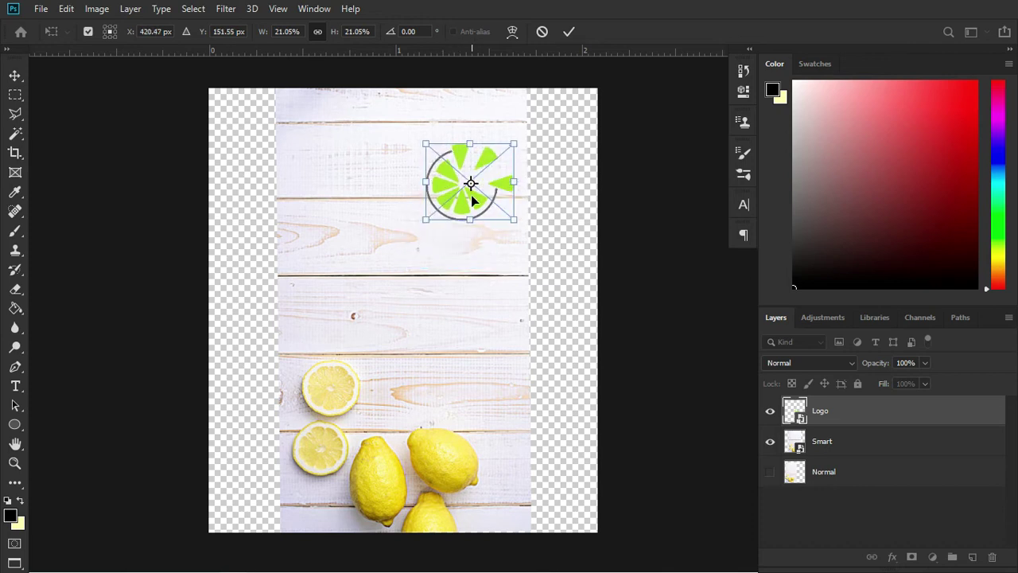
key(Return)
Hide the logo and type a 16 pt Gadugi 'Lemon' title near the top of the wood
click(769, 411)
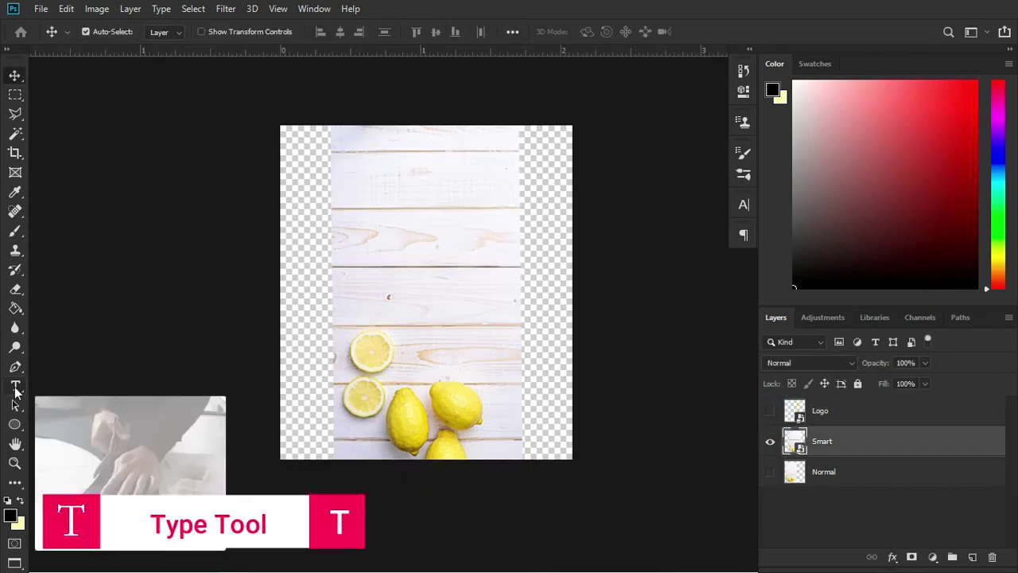
click(15, 386)
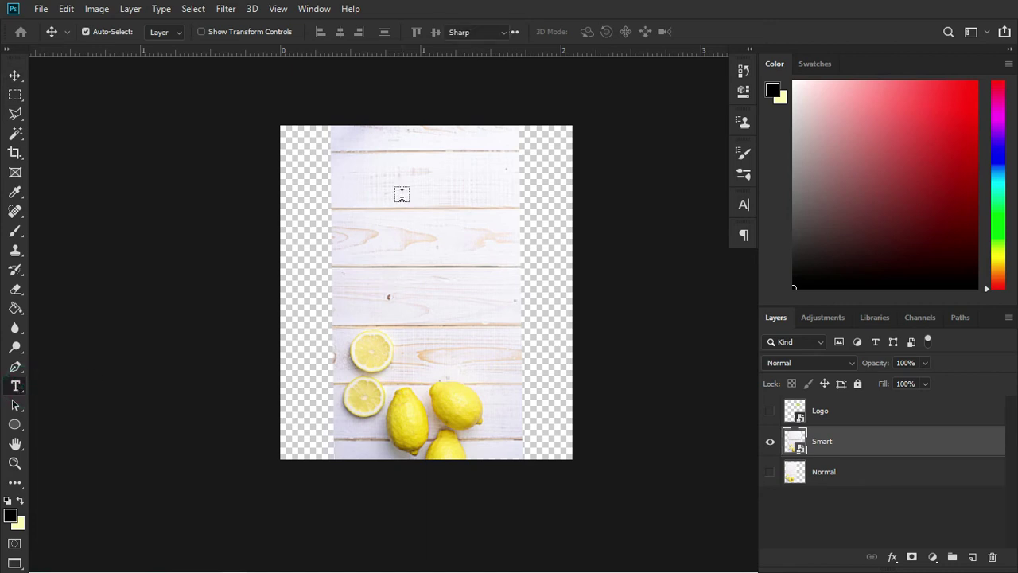
scroll(403, 200, up, 1)
click(376, 190)
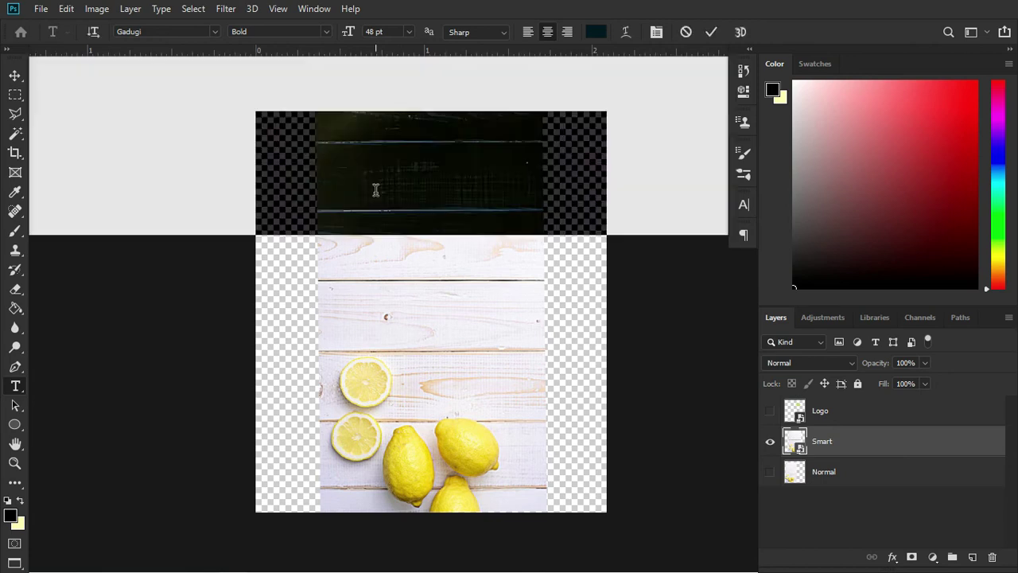
click(409, 32)
click(389, 143)
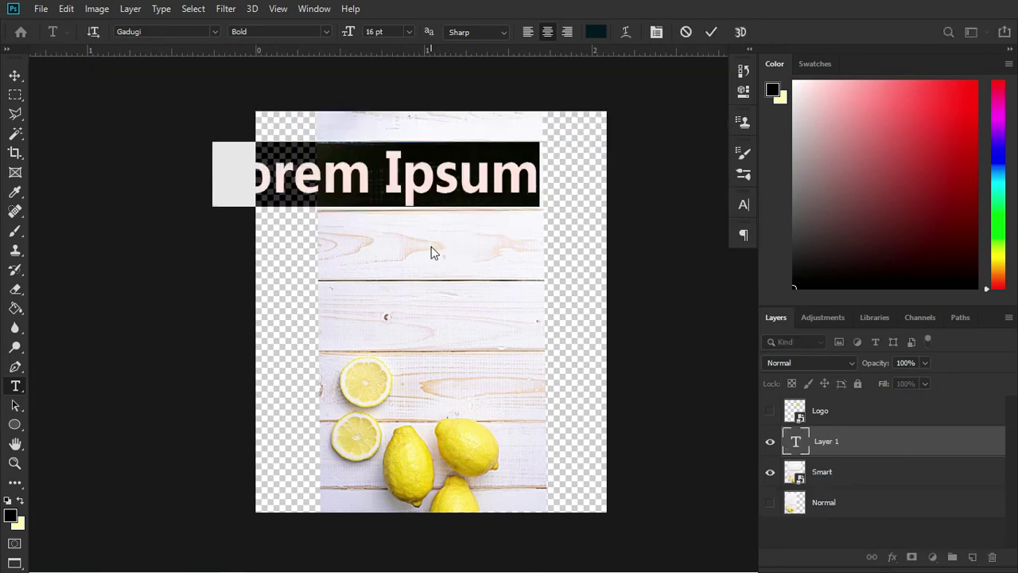
text(Lem)
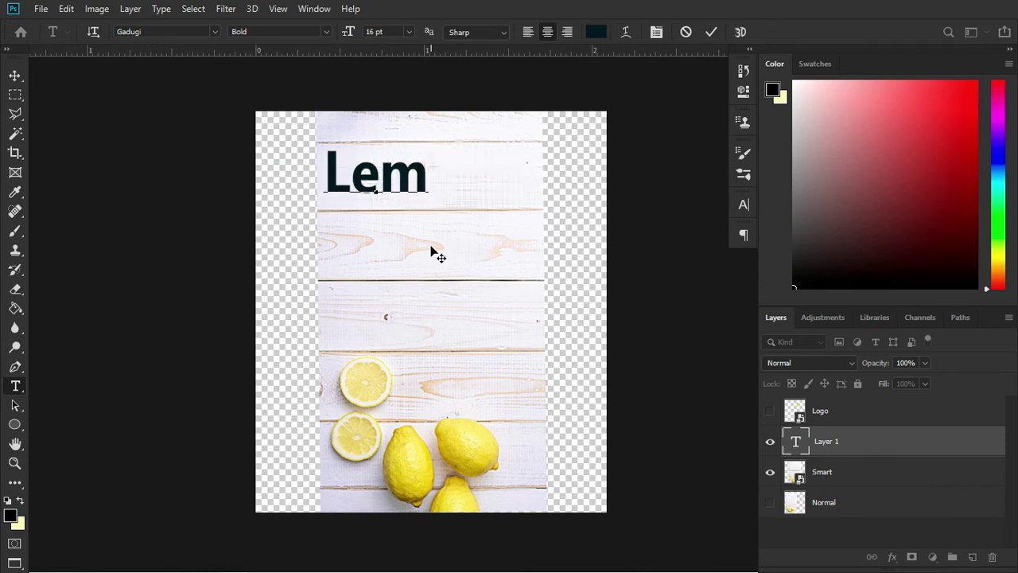
text(on)
Move the Lemon title toward the top centre, commit it, and show the logo again
scroll(413, 198, up, 1)
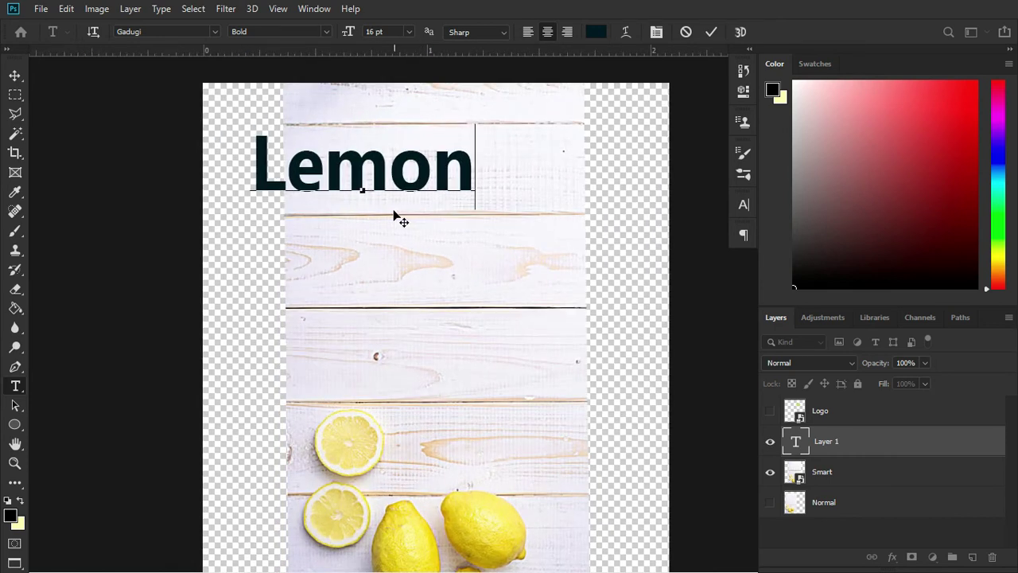
click(396, 202)
mouse_move(406, 213)
mouse_down()
mouse_move(517, 239)
mouse_move(481, 231)
mouse_up()
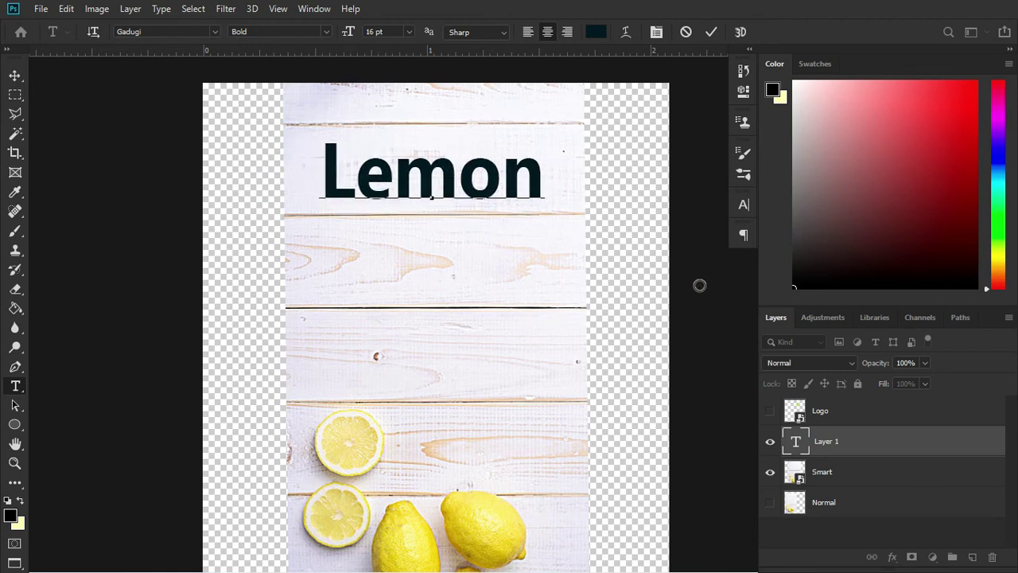
scroll(353, 181, down, 1)
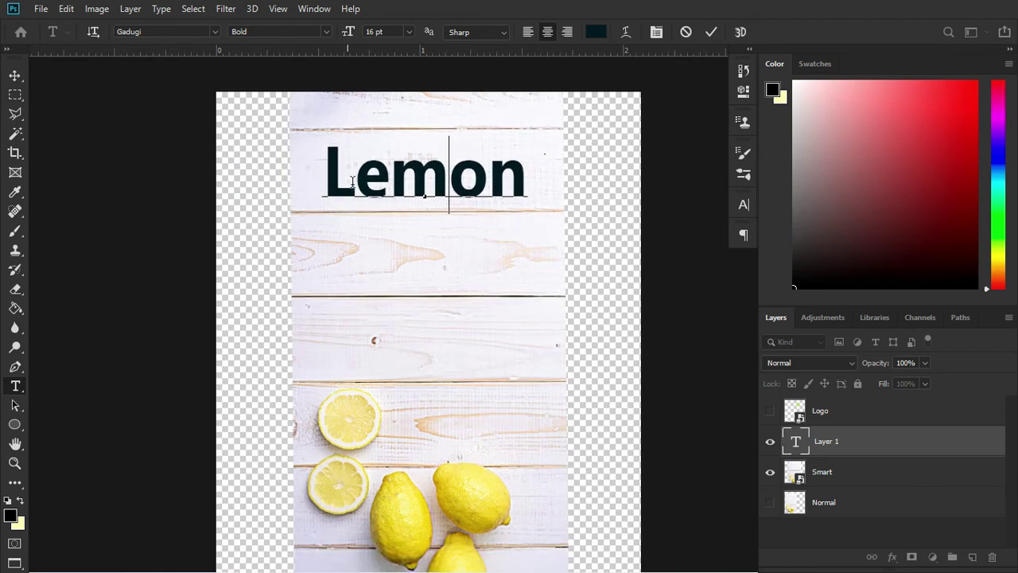
click(770, 412)
click(770, 412)
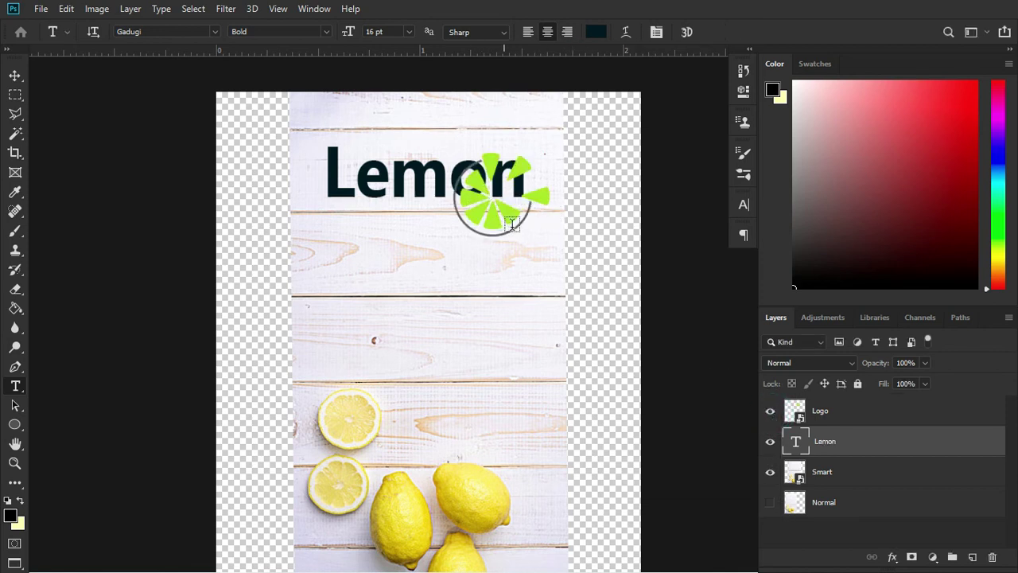
scroll(494, 188, up, 3)
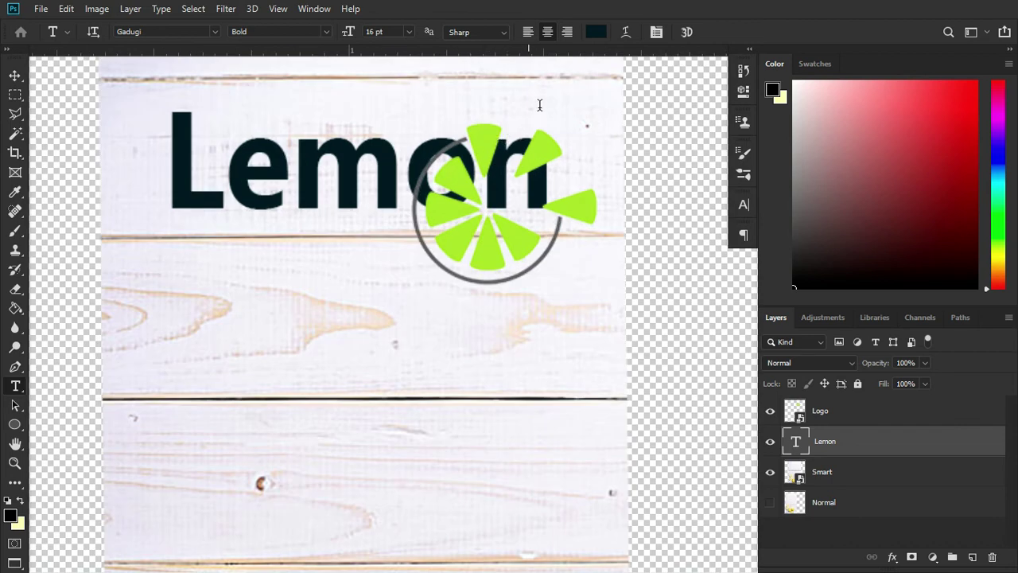
click(805, 448)
Colour the Lemon title with the logo's lime green #b6d332 sampled by eyedropper
double_click(798, 445)
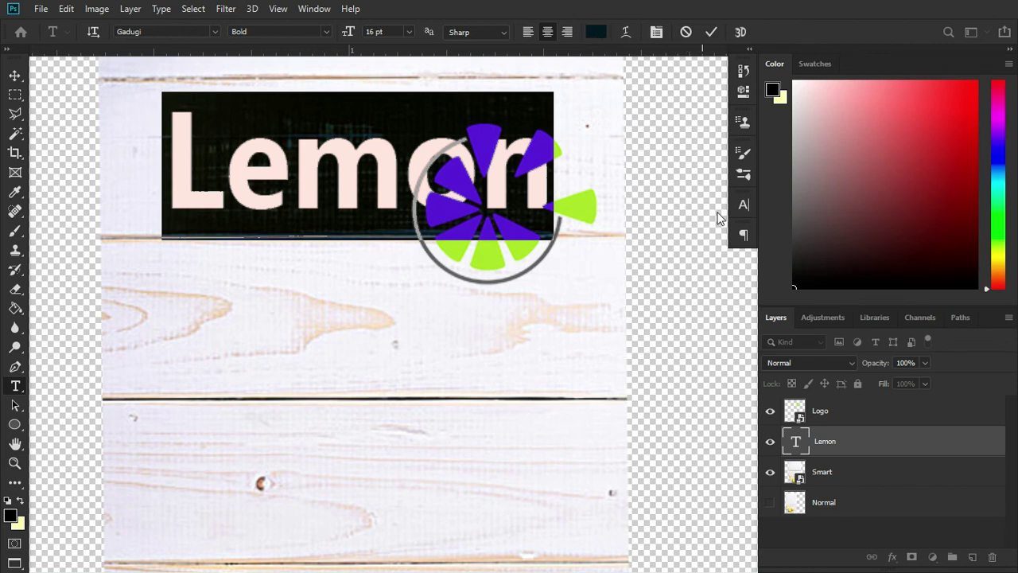
click(742, 206)
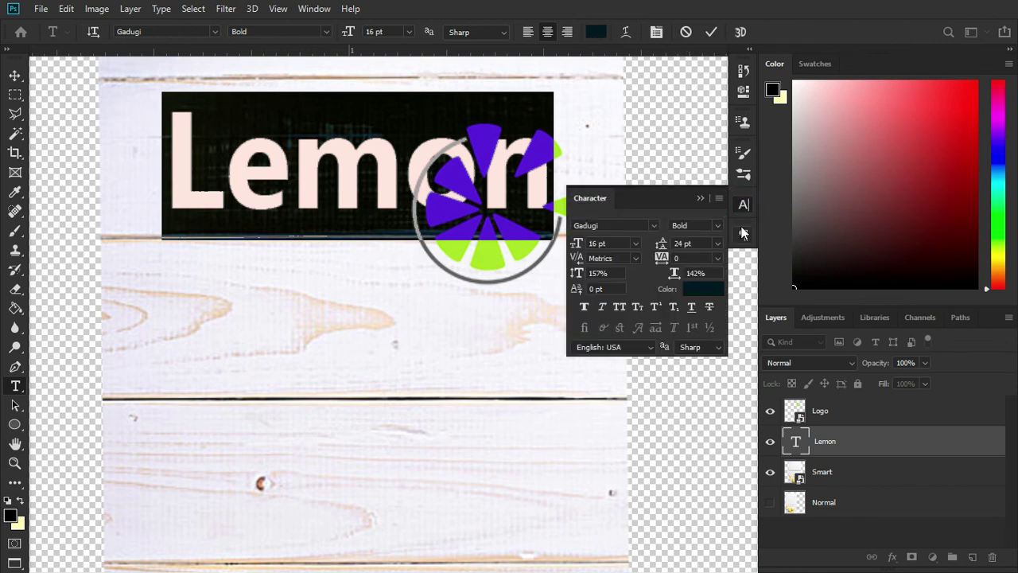
click(708, 293)
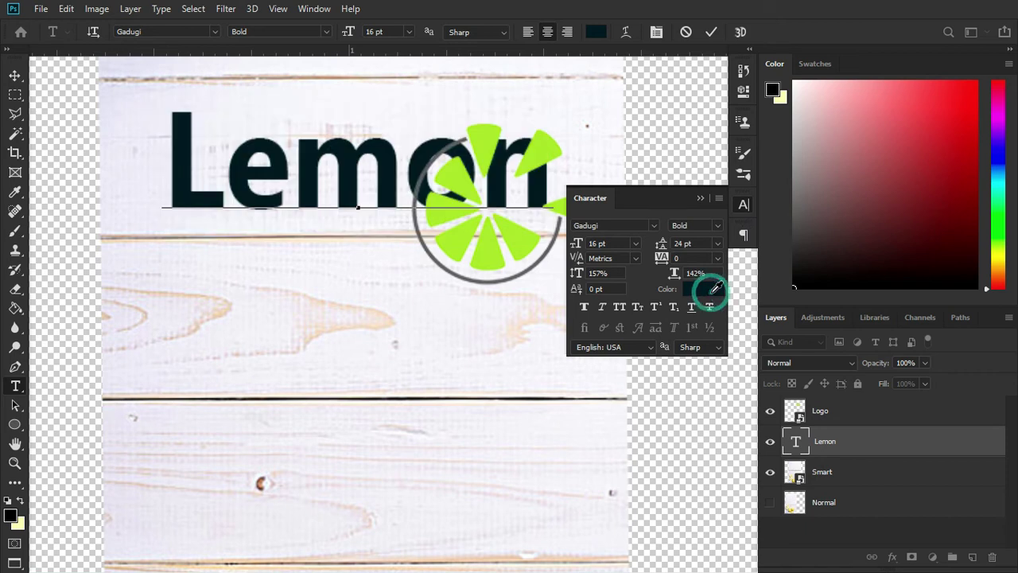
click(513, 235)
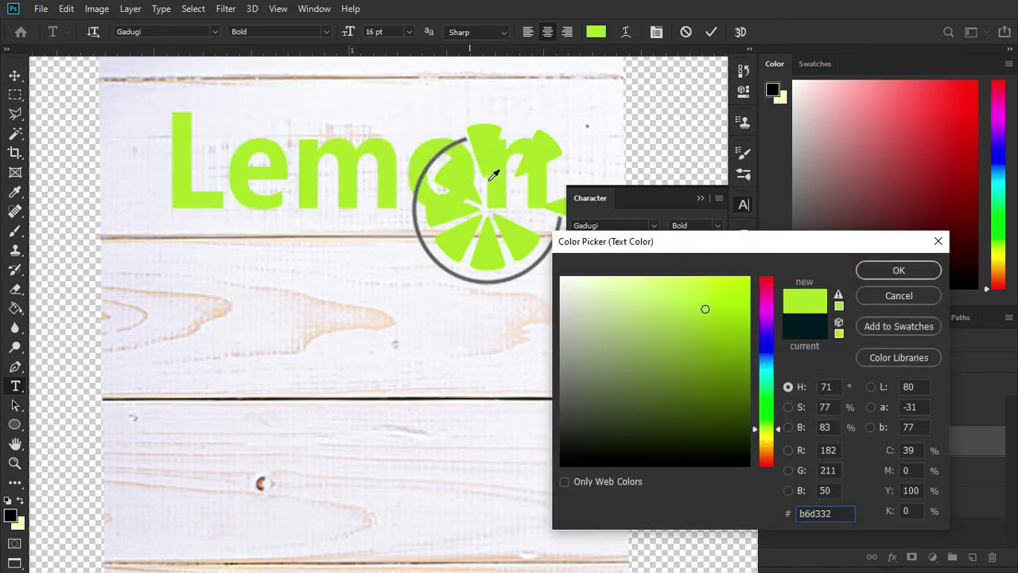
click(885, 272)
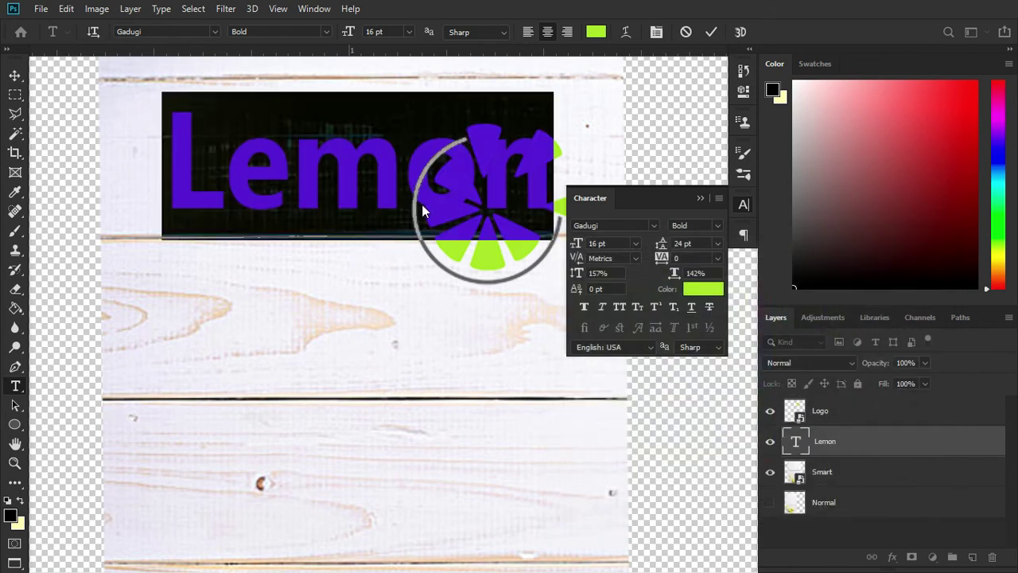
click(699, 199)
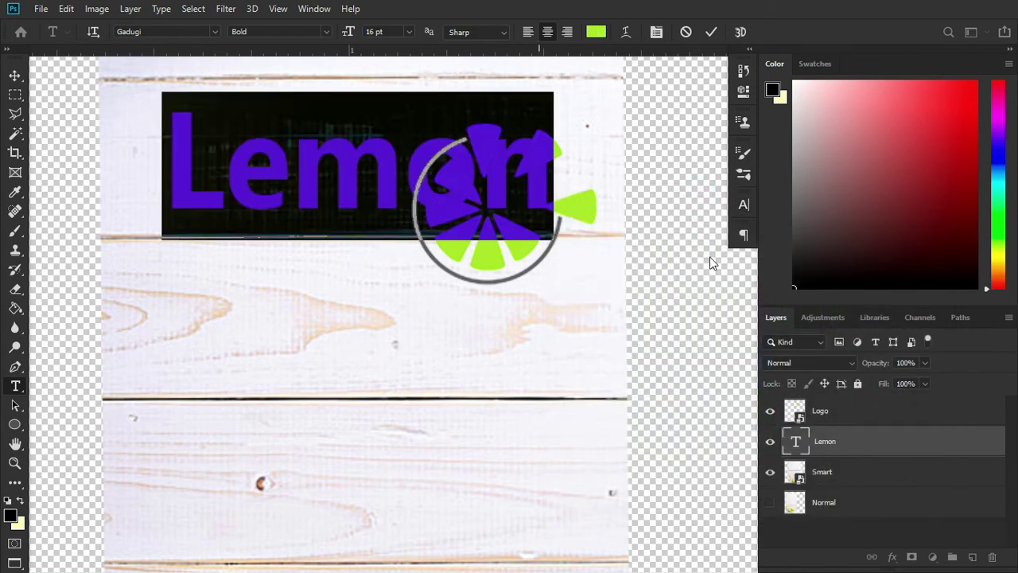
click(706, 33)
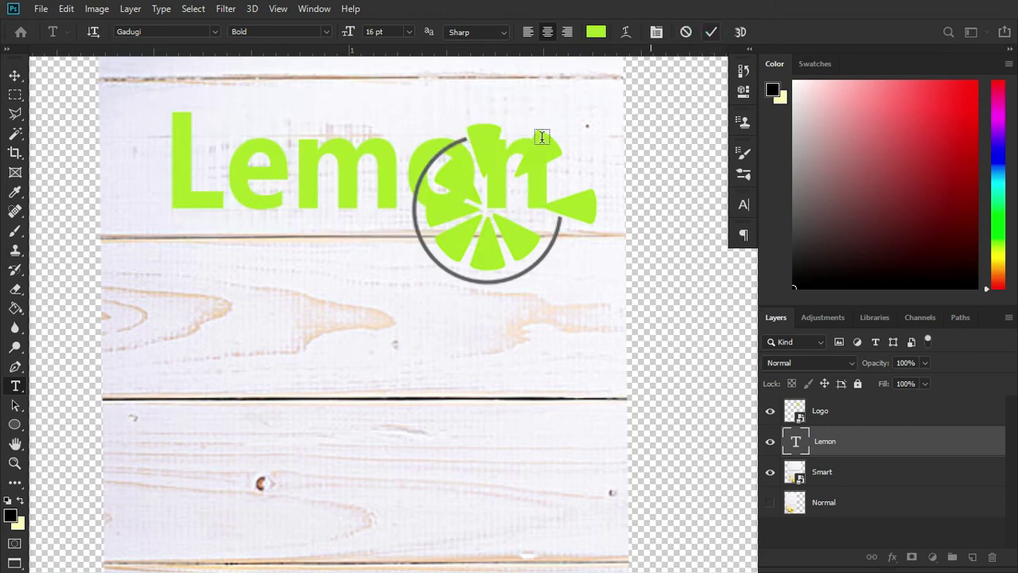
Hide the Logo layer and give the unchanged Lemon text layer a white layer mask
click(770, 411)
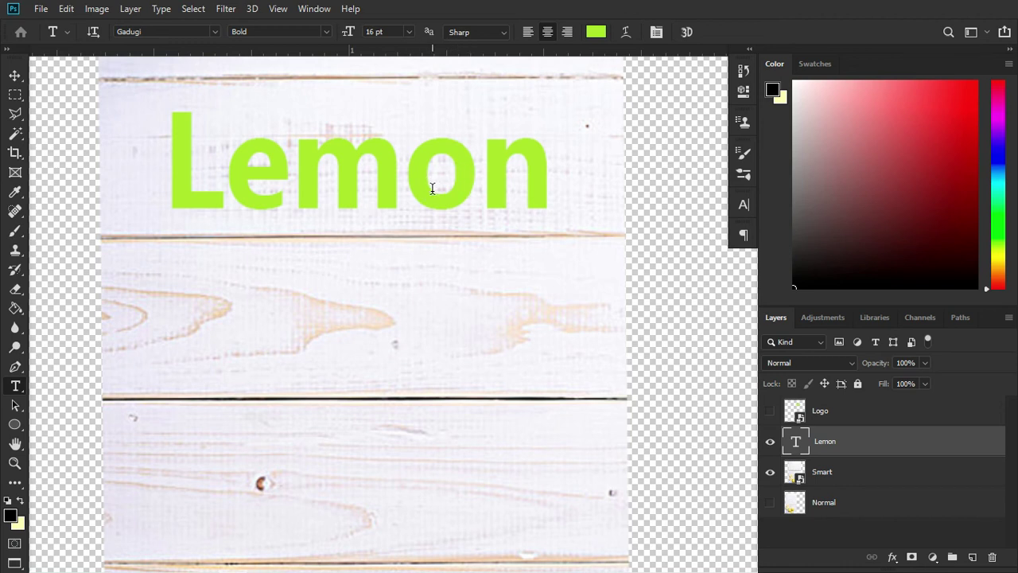
click(476, 175)
key(BackSpace)
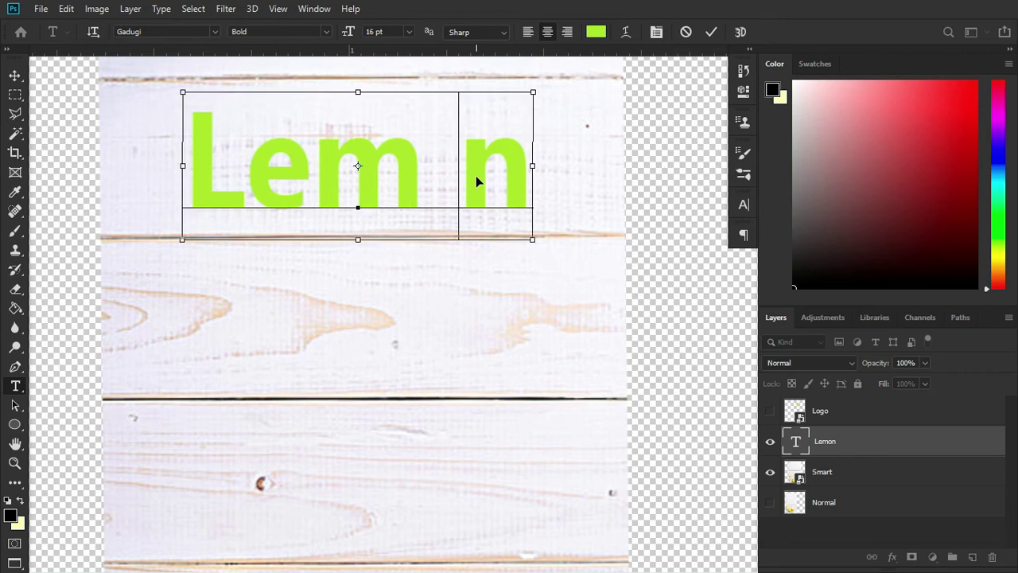
key(ctrl+z)
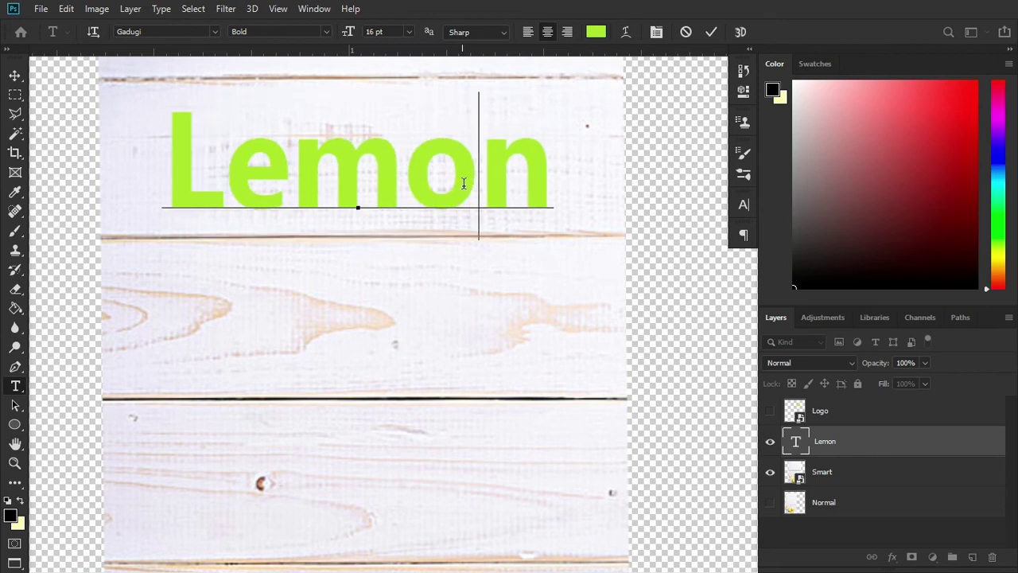
click(796, 444)
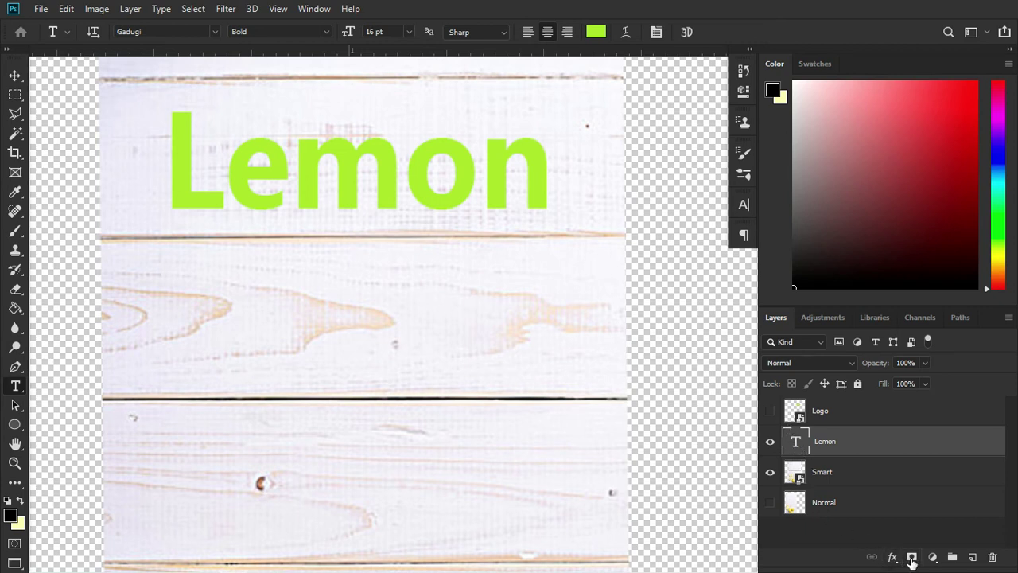
click(912, 558)
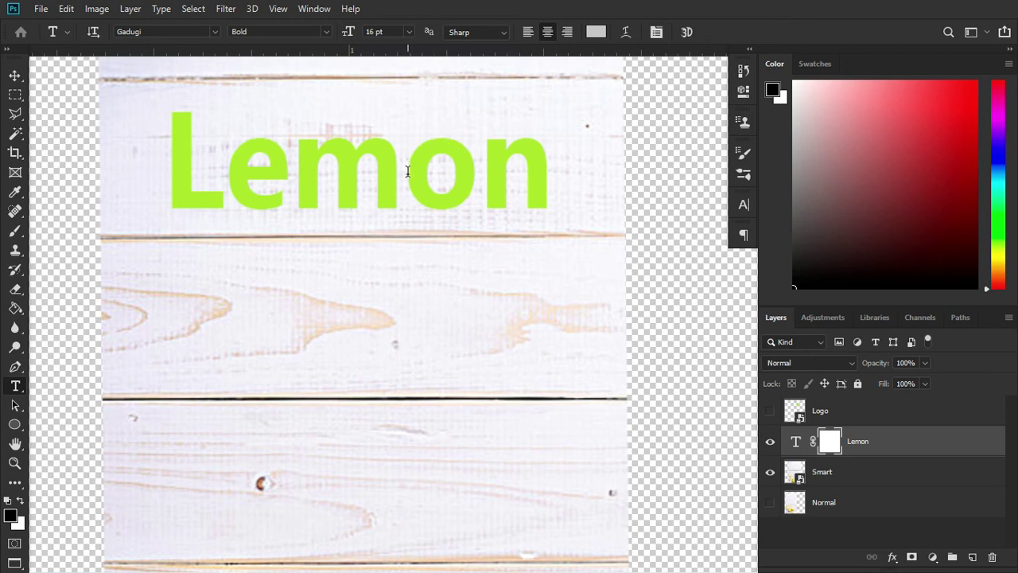
Draw an elliptical selection covering the whole letter o of the Lemon title
click(17, 102)
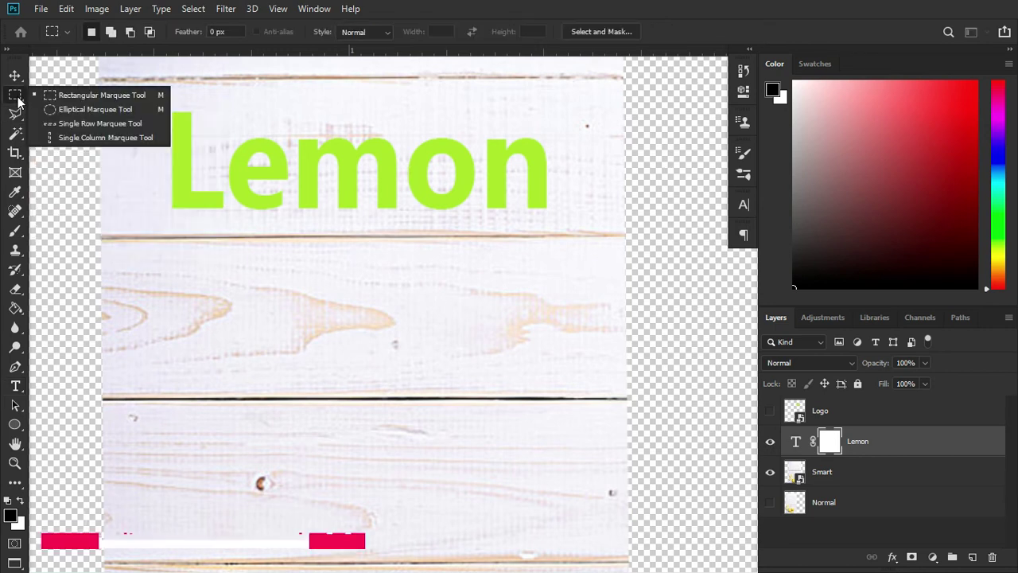
click(68, 108)
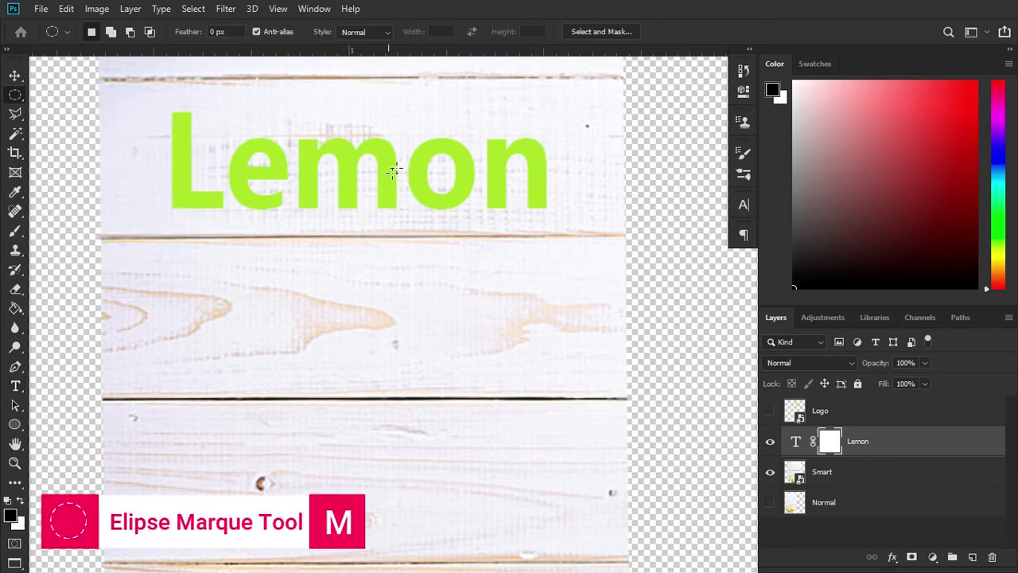
drag(408, 132, 475, 242)
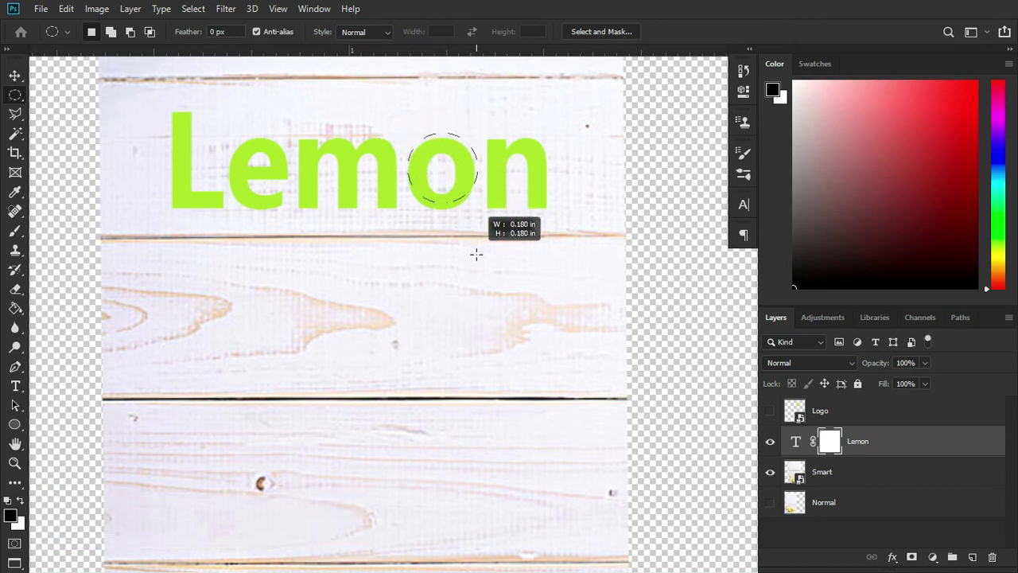
drag(476, 242, 480, 289)
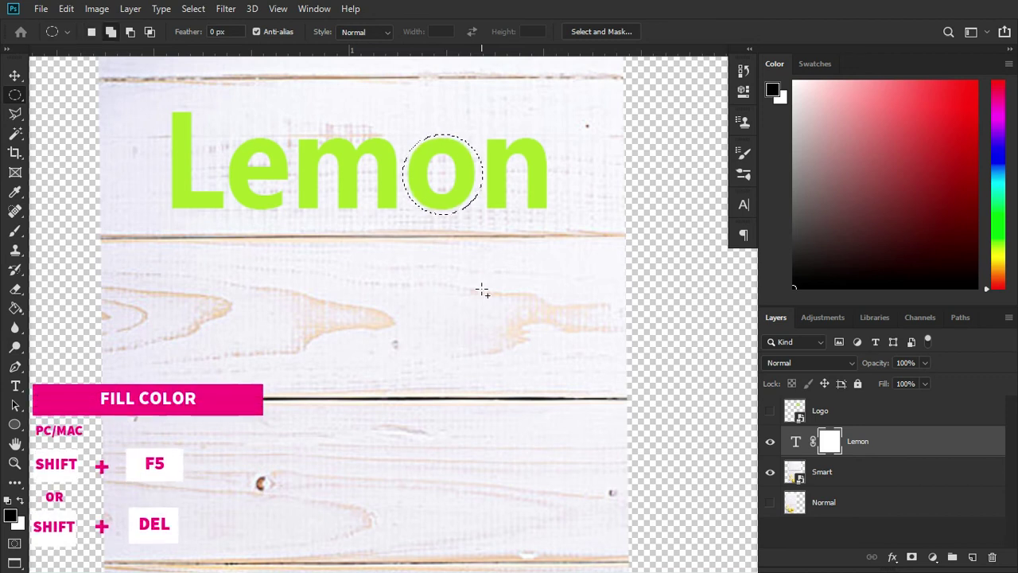
Fill the selected mask area with black at 100% to hide the o, then deselect
key(shift+F5)
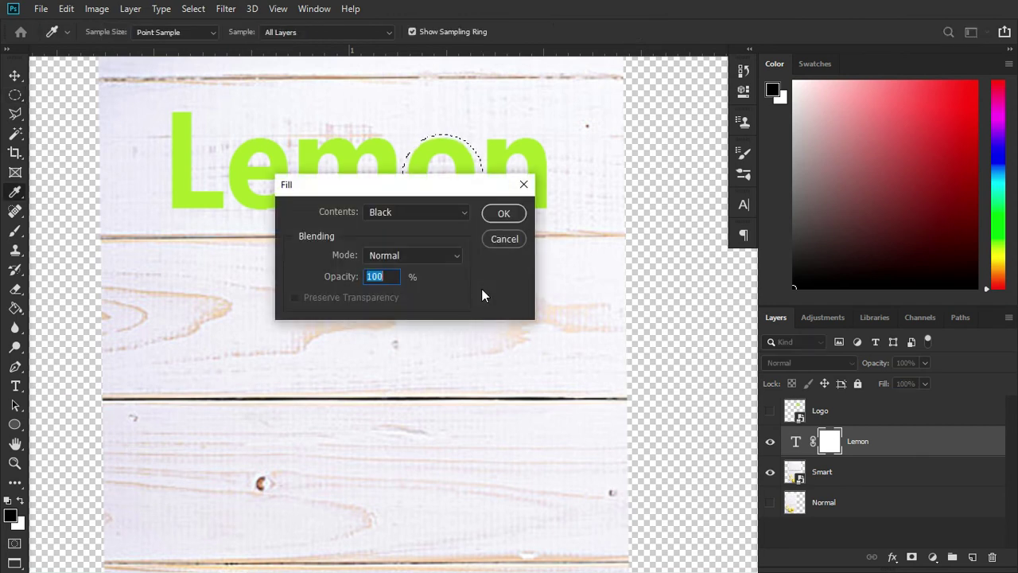
click(465, 212)
click(390, 328)
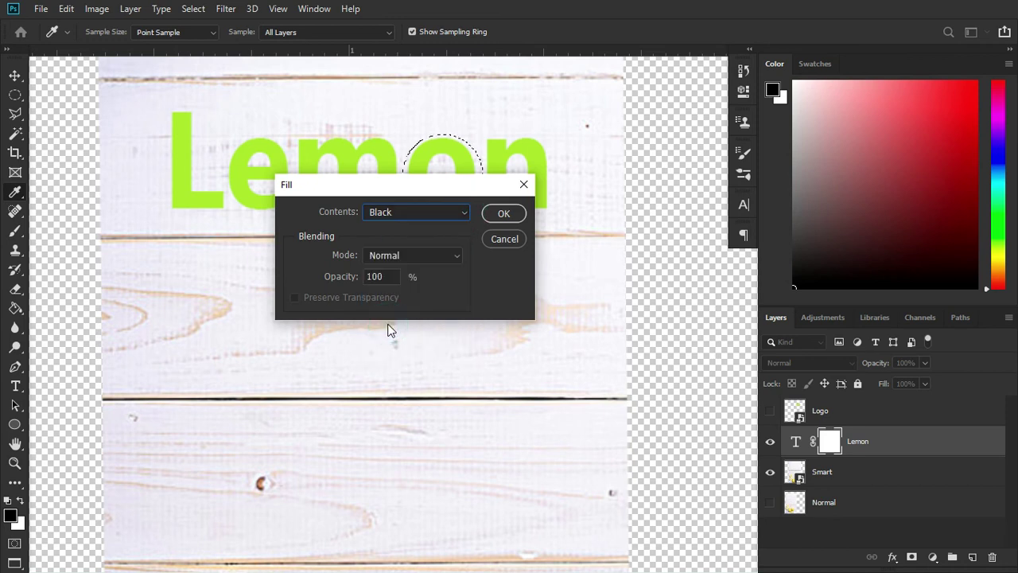
click(495, 213)
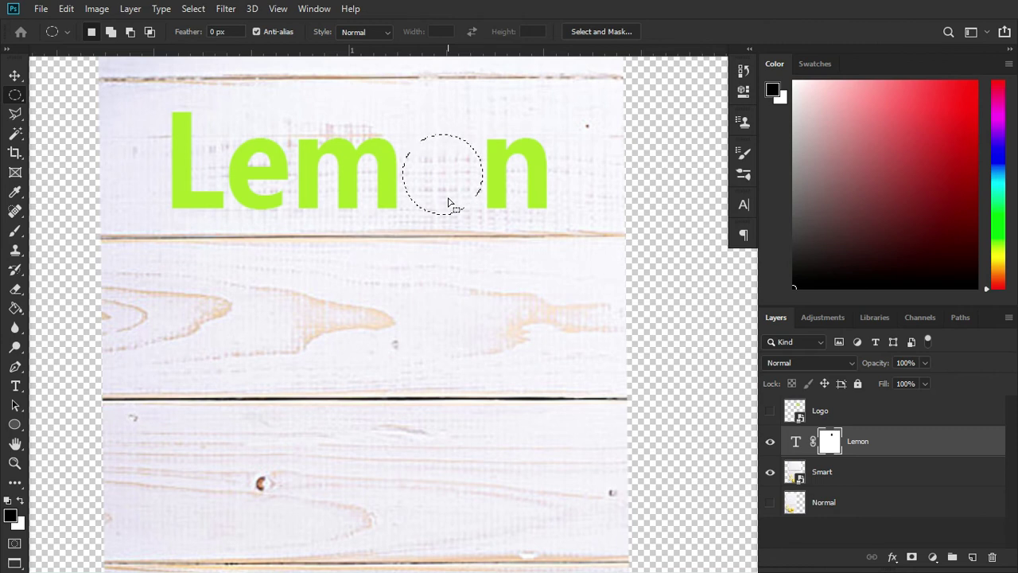
key(ctrl+d)
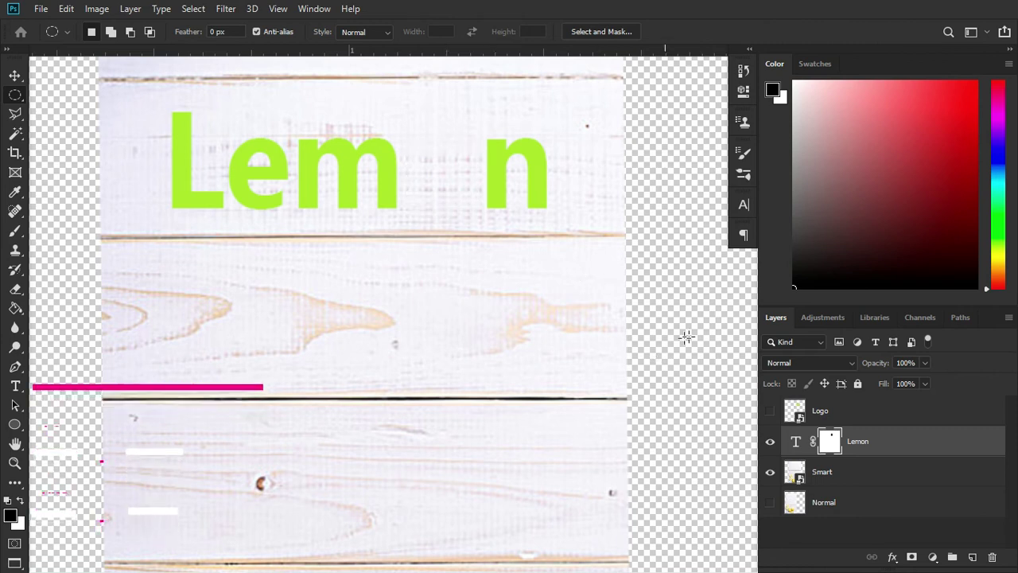
Show the Logo layer, then shrink it to letter size and move it into the o gap
click(771, 410)
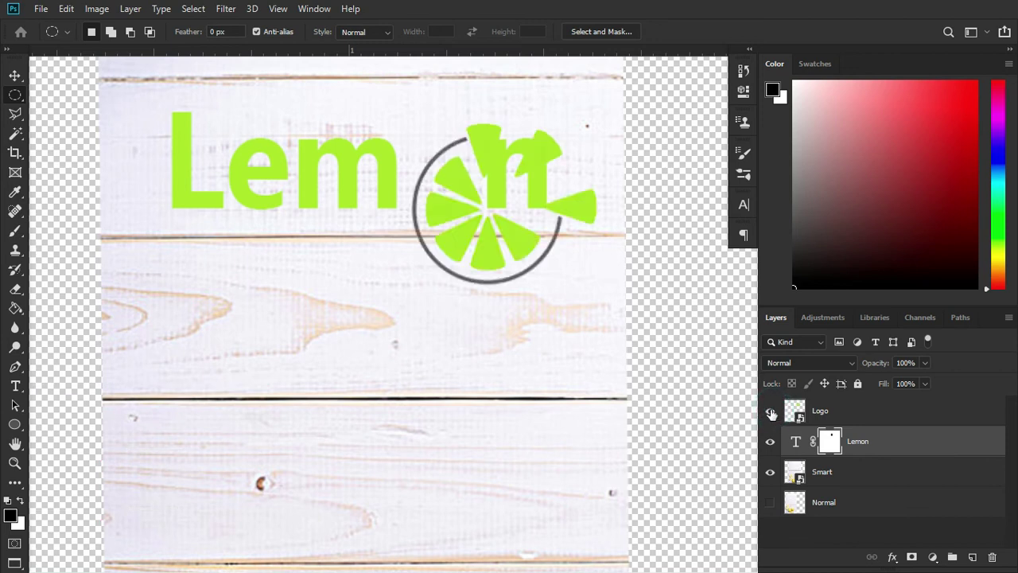
key(ctrl+t)
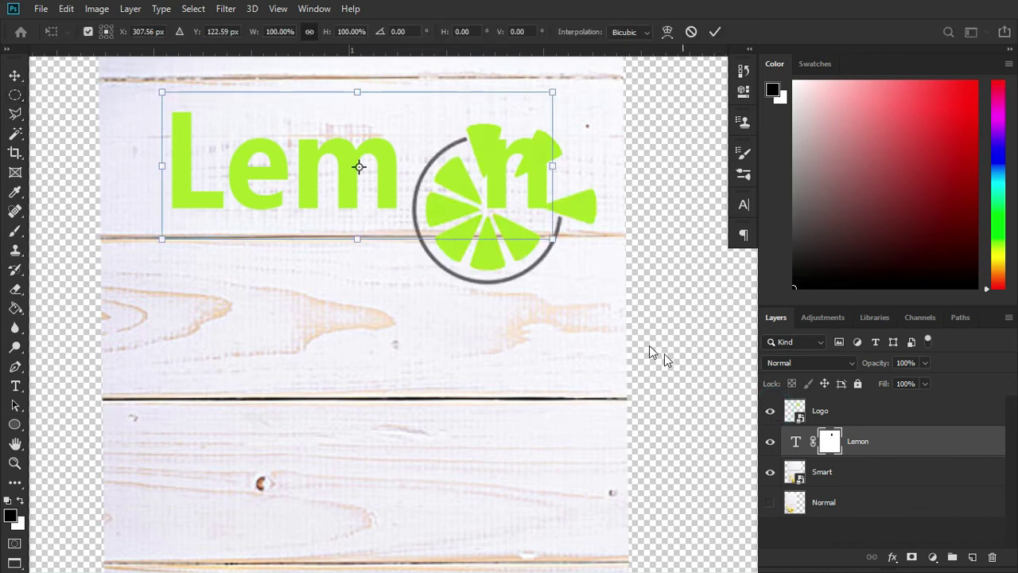
key(Return)
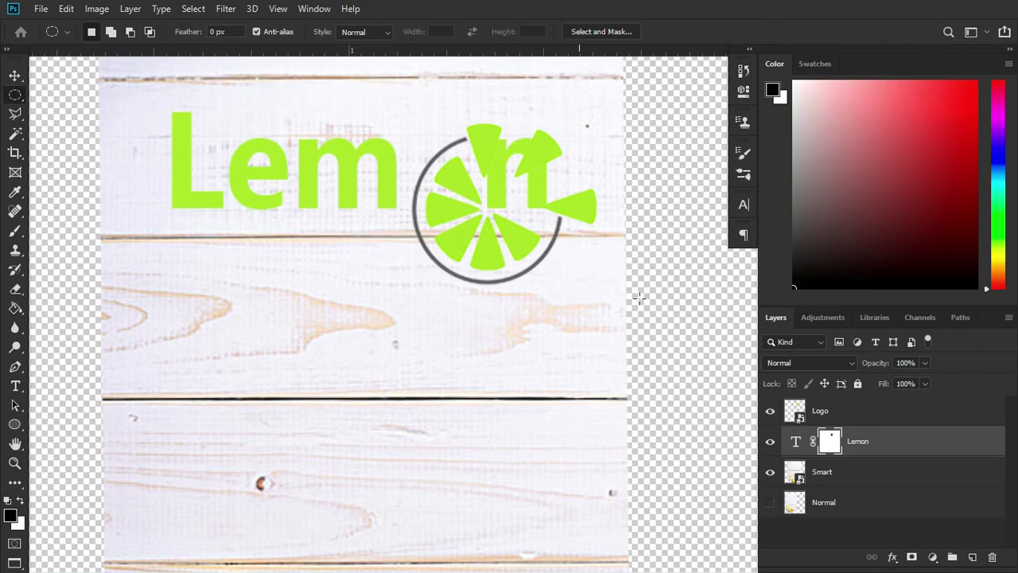
click(904, 415)
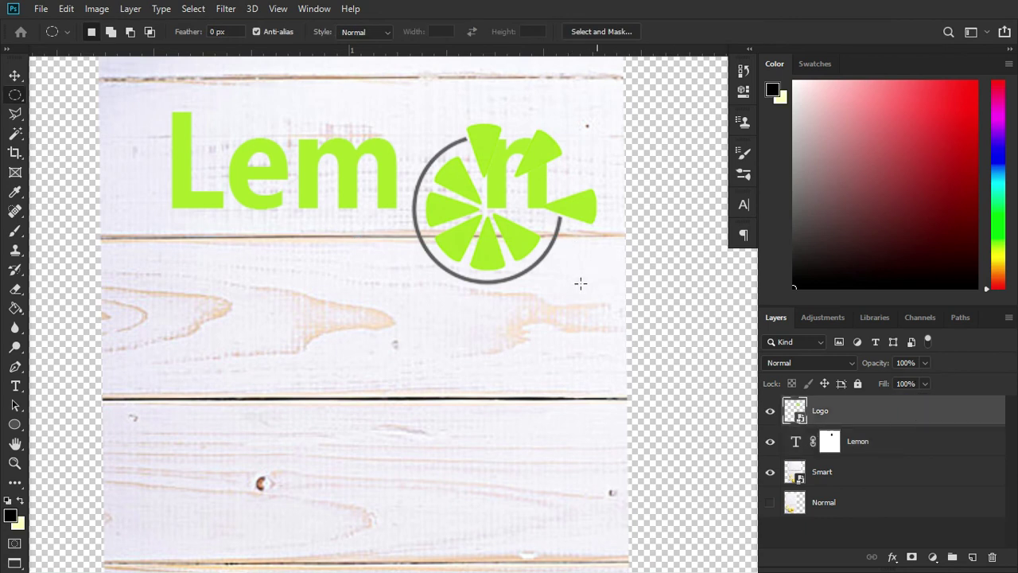
key(ctrl+t)
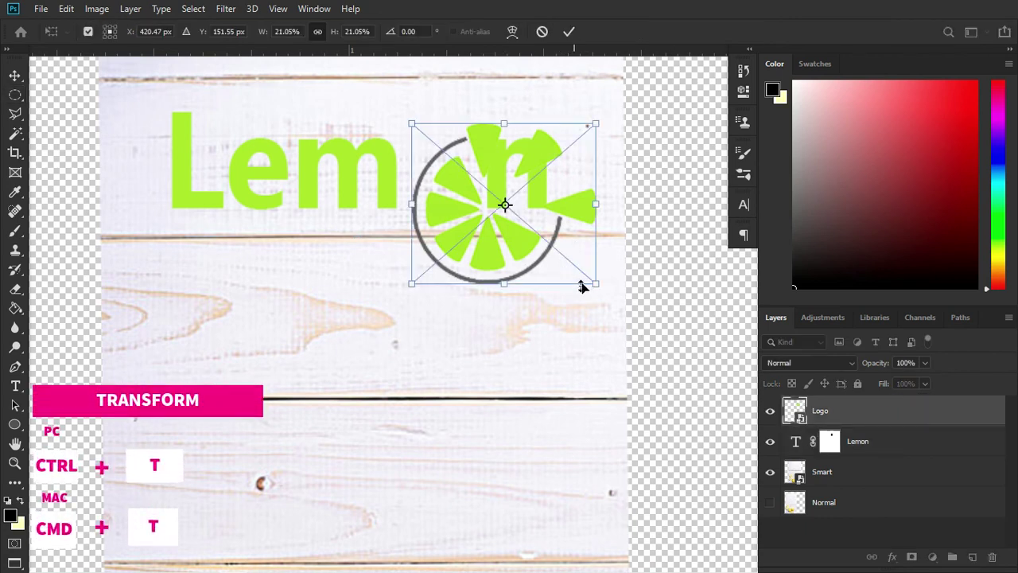
drag(595, 284, 546, 240)
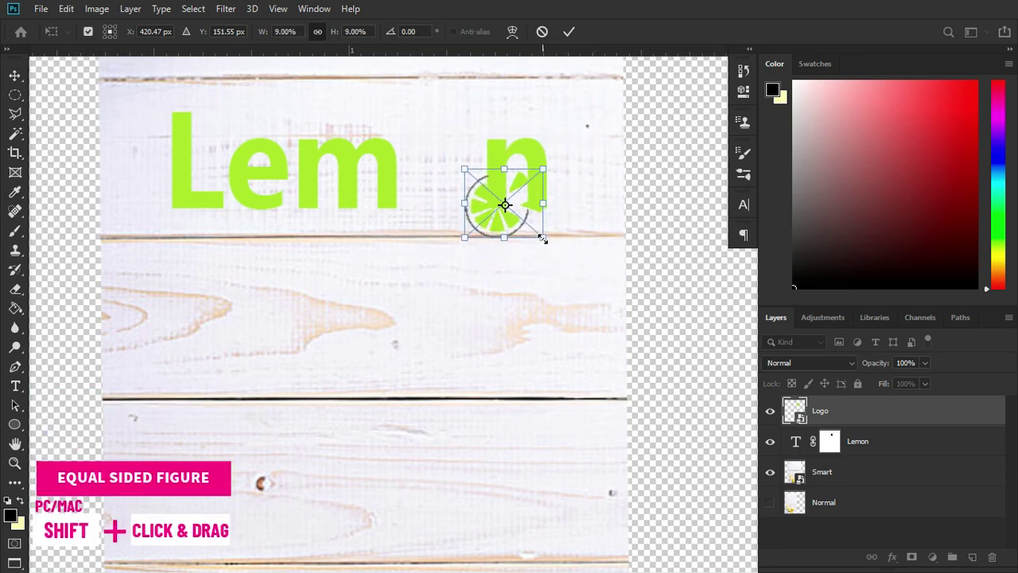
drag(480, 206, 455, 188)
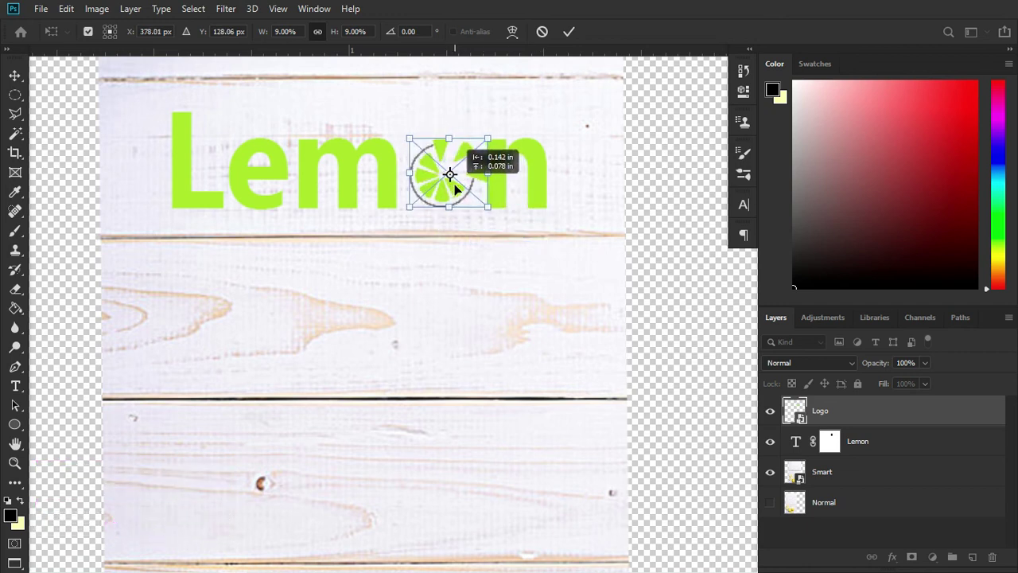
Nudge the logo left and slightly up so it sits within the gap
scroll(460, 183, up, 1)
scroll(487, 179, up, 1)
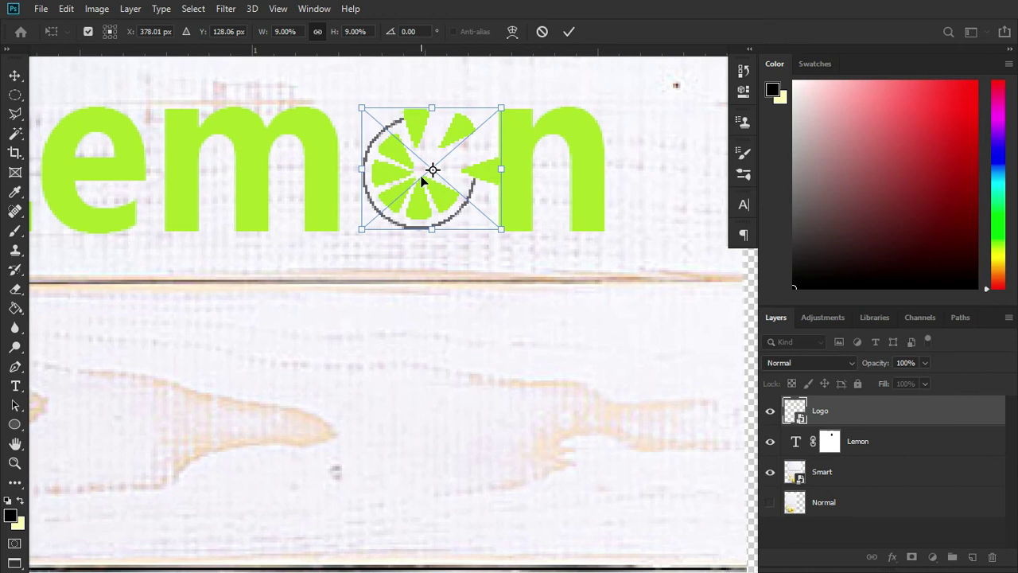
drag(423, 180, 412, 181)
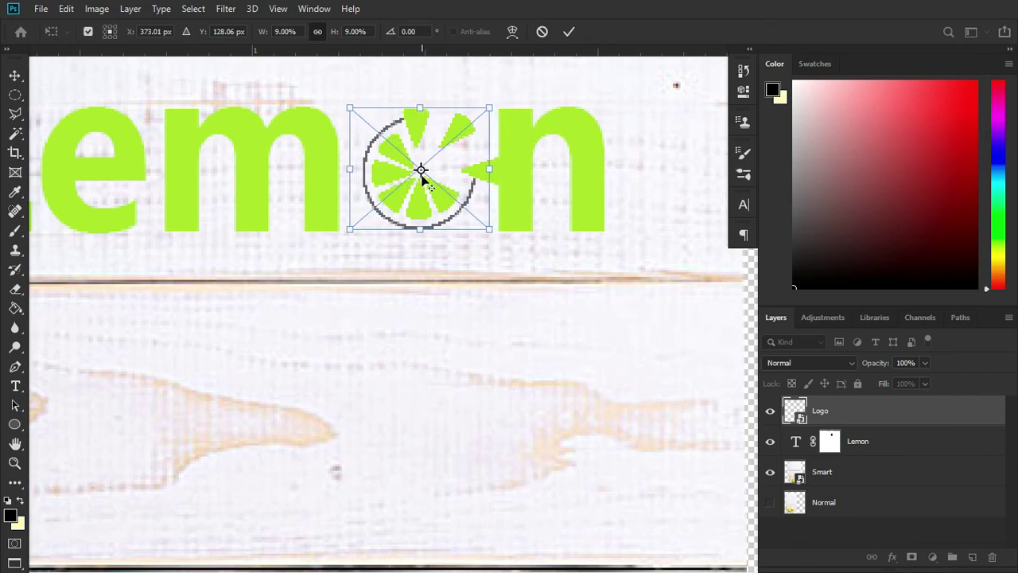
key(m)
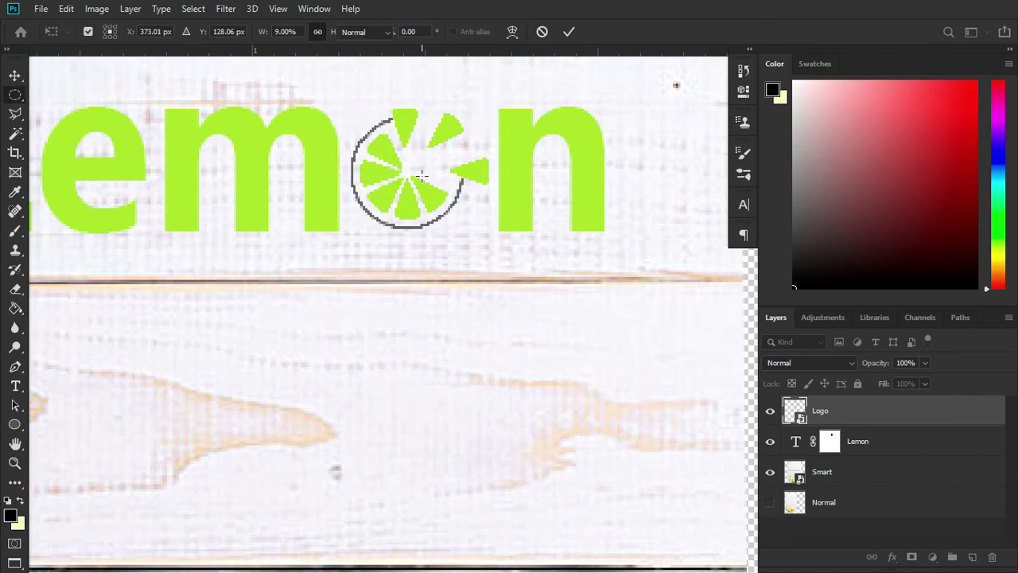
scroll(470, 184, down, 2)
scroll(486, 264, down, 2)
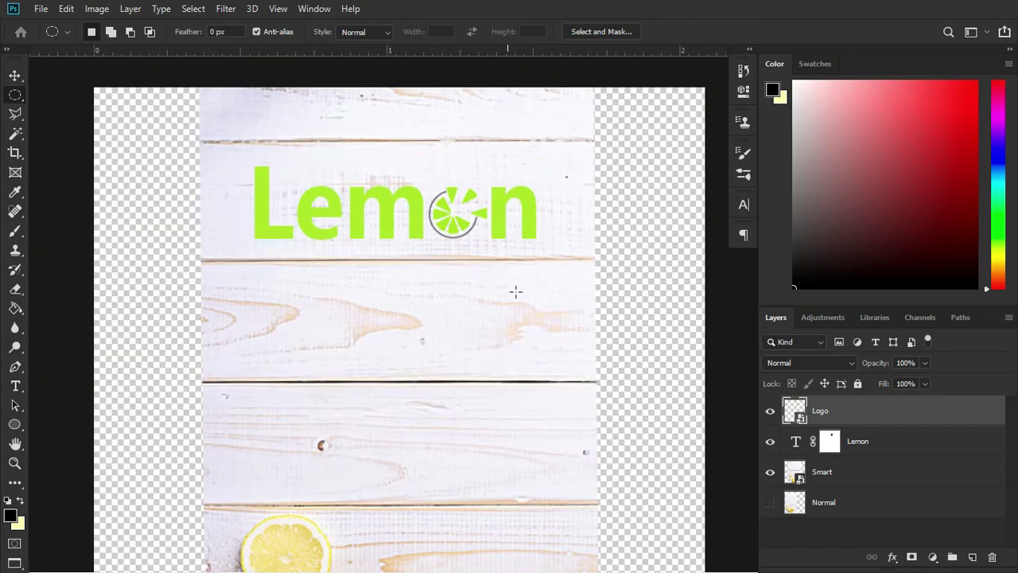
scroll(487, 240, up, 2)
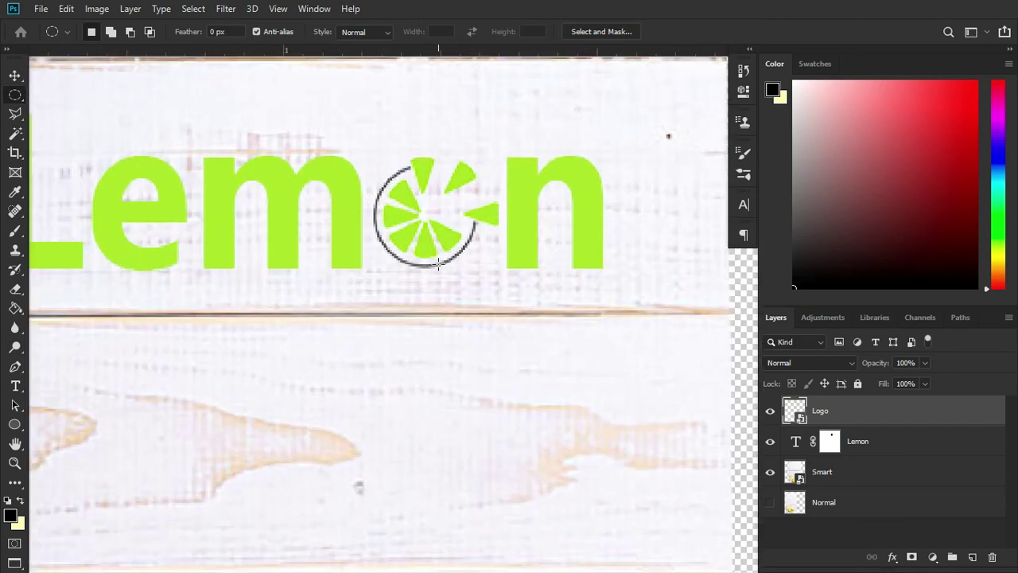
key(v)
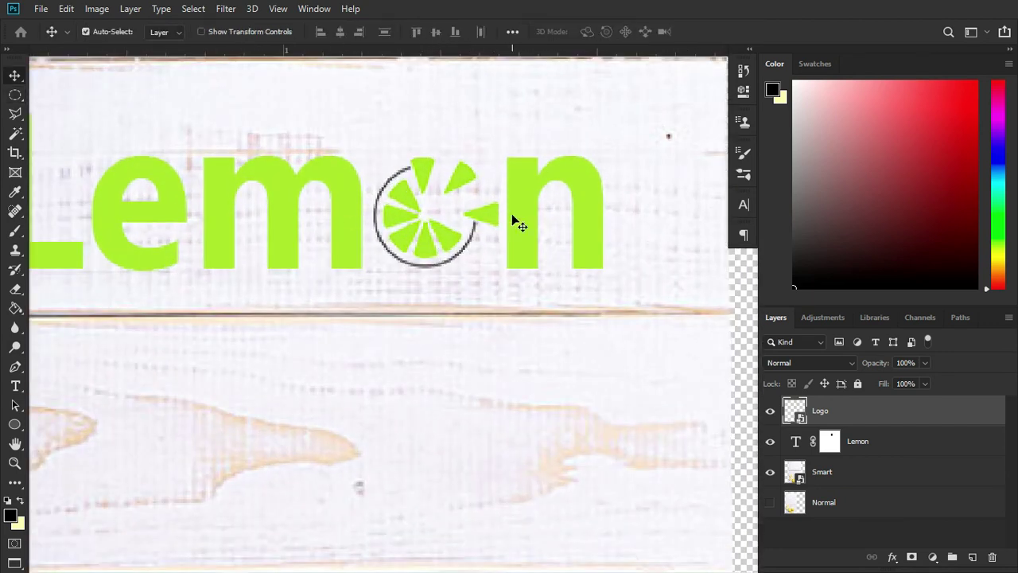
drag(457, 241, 456, 232)
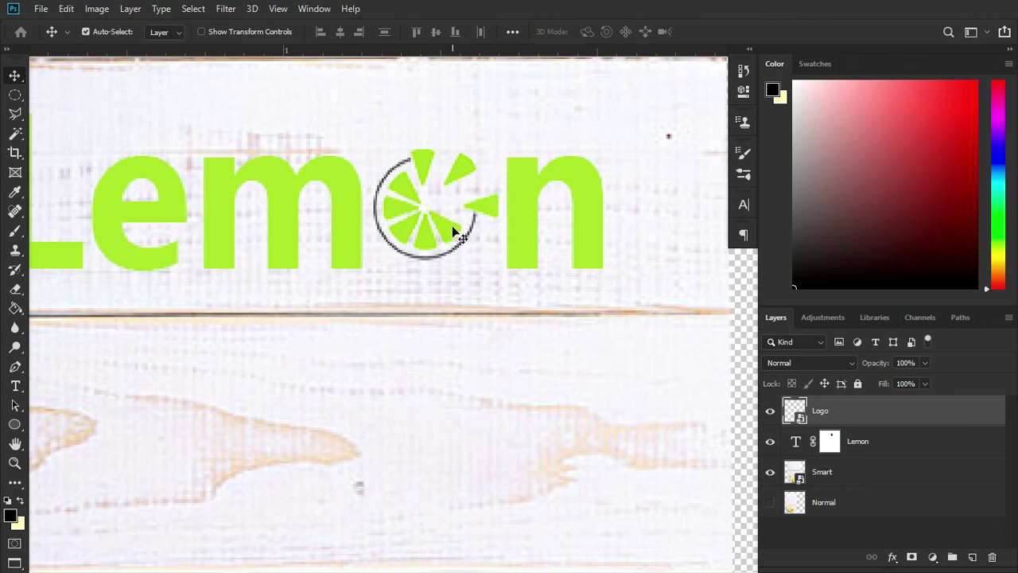
Fine-tune the logo to about 9.7% size to fill the gap, then zoom out to review
key(ctrl+t)
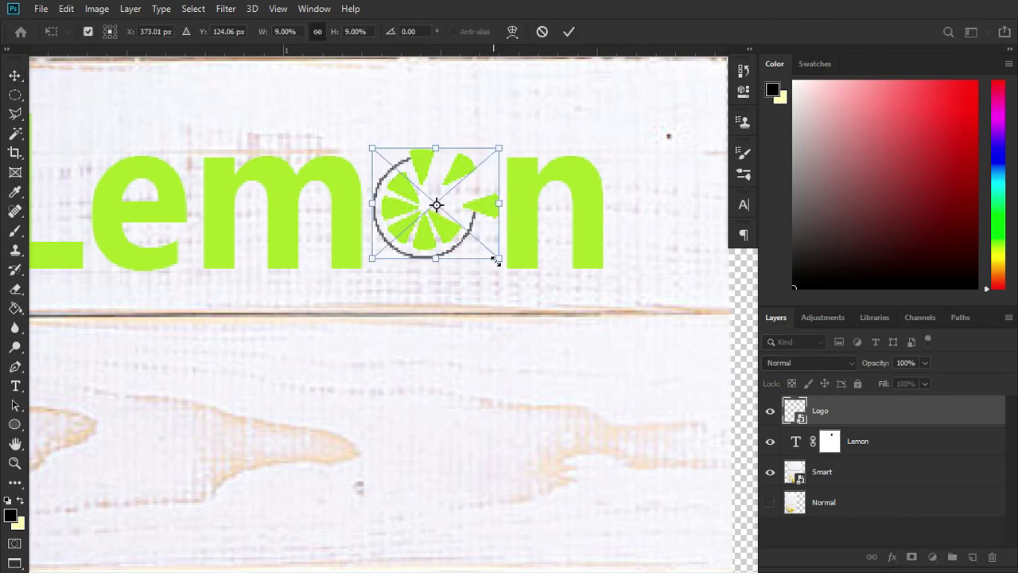
drag(497, 260, 509, 278)
key(Return)
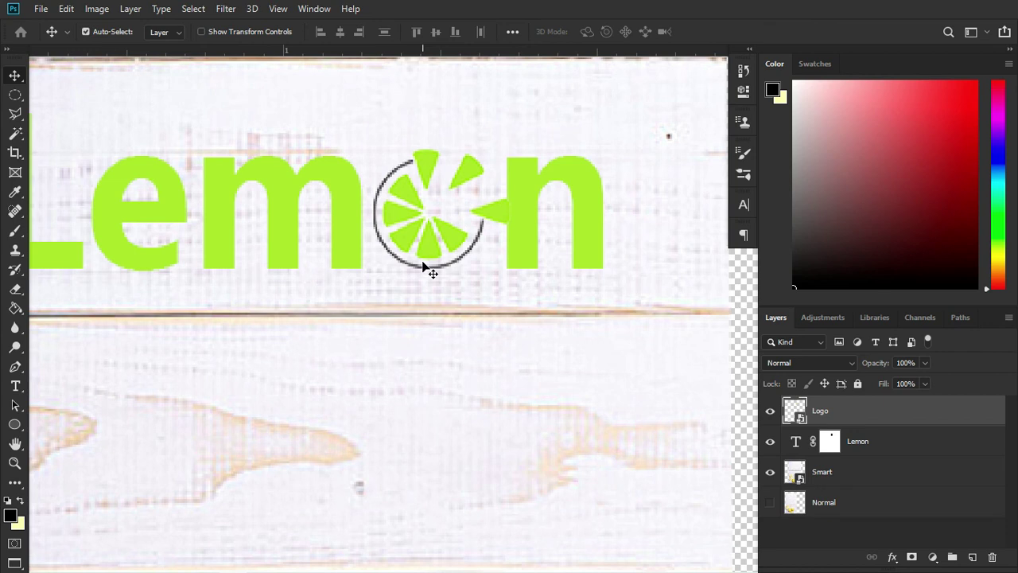
scroll(424, 222, down, 1)
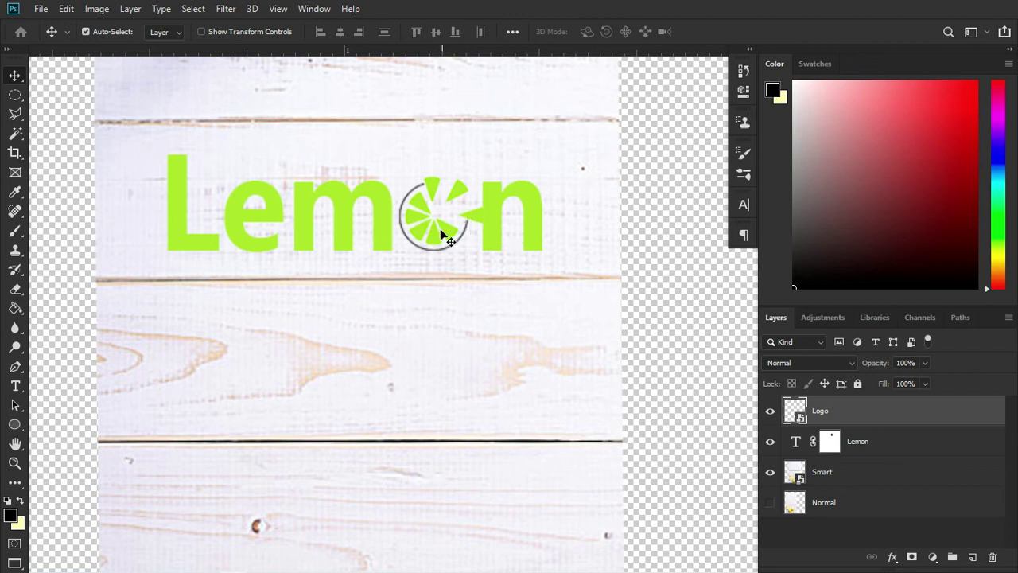
scroll(437, 224, down, 1)
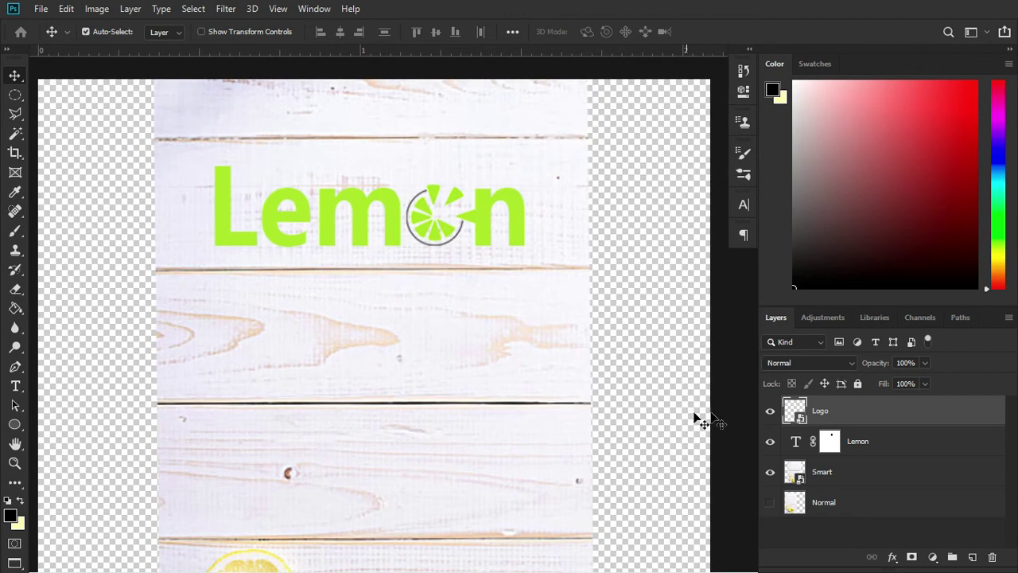
Hide the Logo layer, make the Lemon text layer active, and select the whole canvas
click(769, 412)
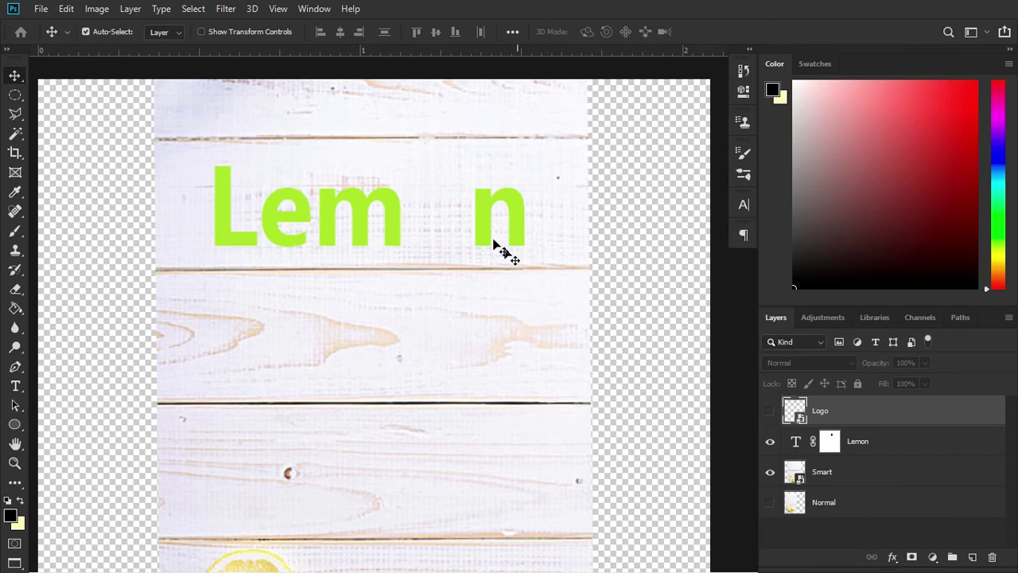
scroll(517, 243, down, 1)
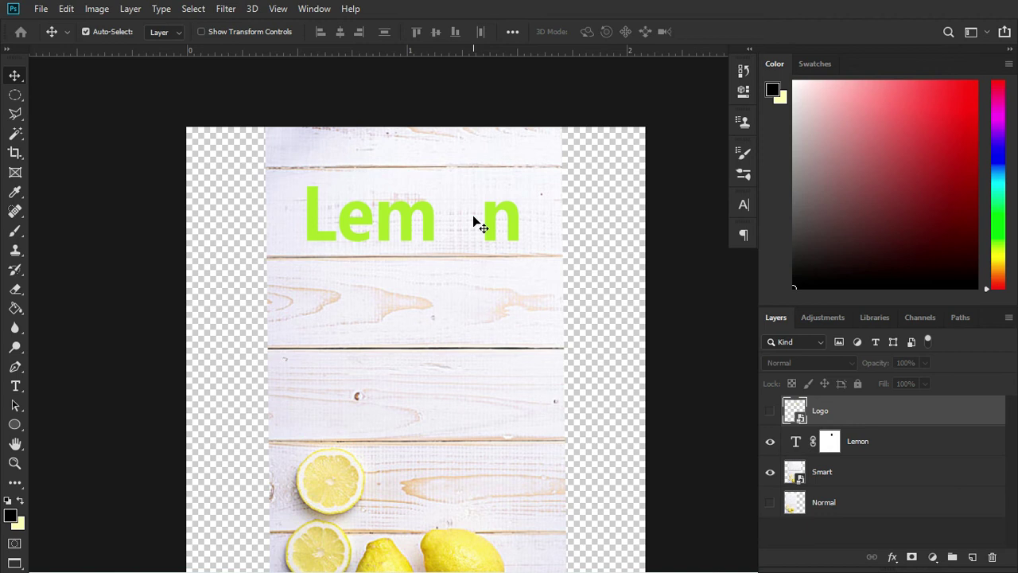
click(889, 445)
click(888, 447)
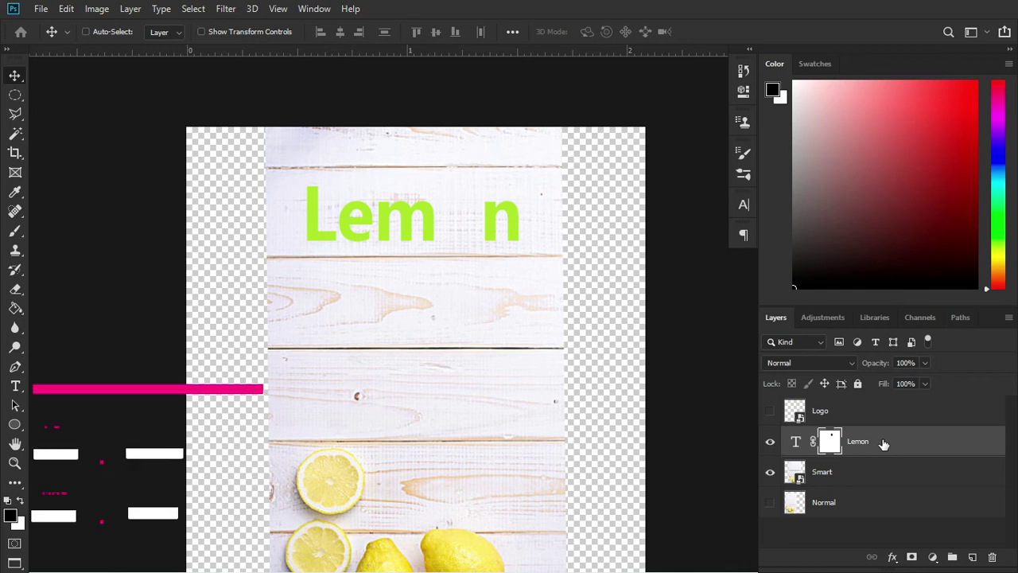
key(ctrl+a)
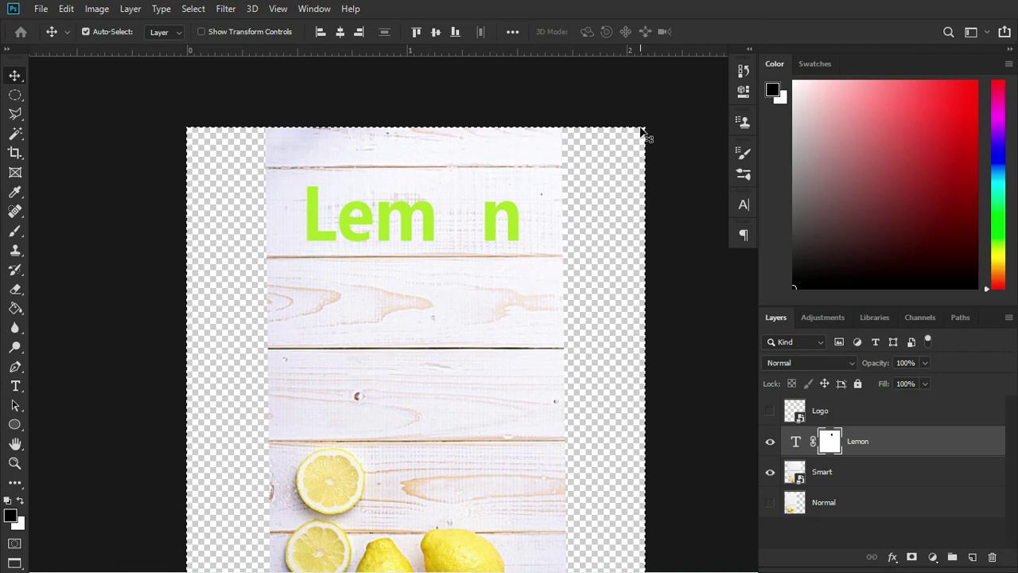
scroll(393, 102, up, 2)
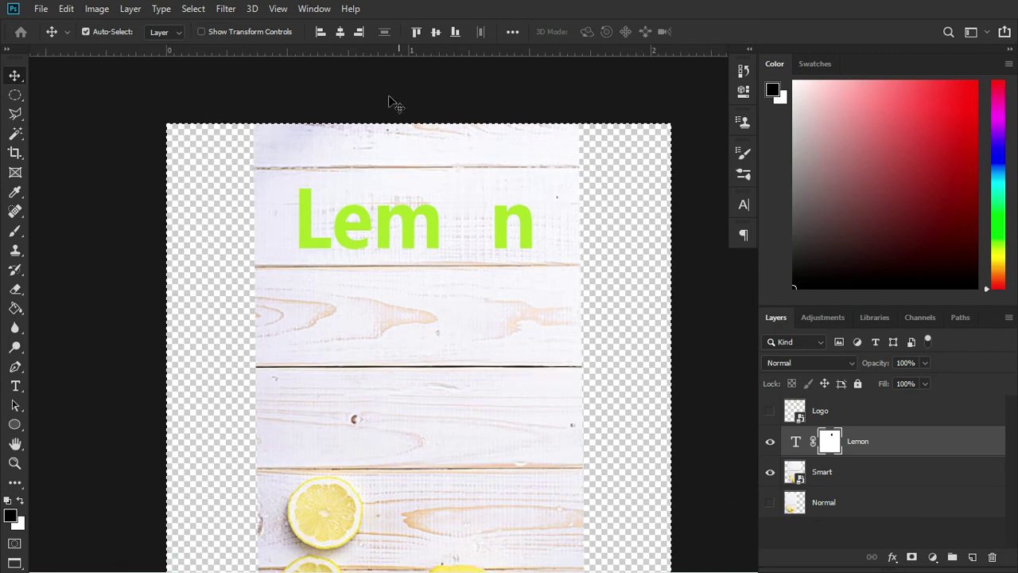
scroll(411, 127, down, 3)
scroll(411, 130, down, 1)
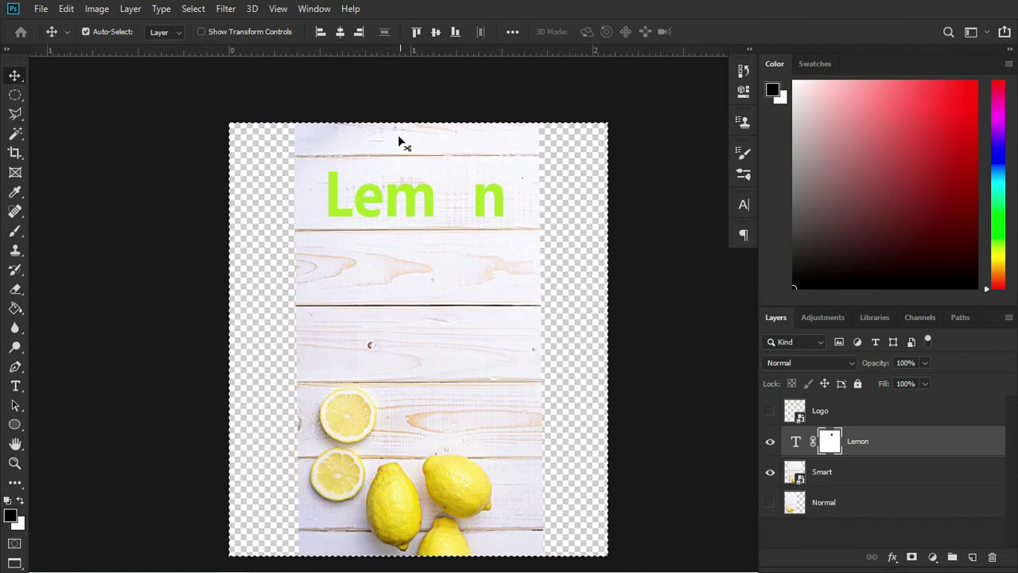
Try left and right alignment, then centre the Lemon title horizontally on the canvas
click(16, 77)
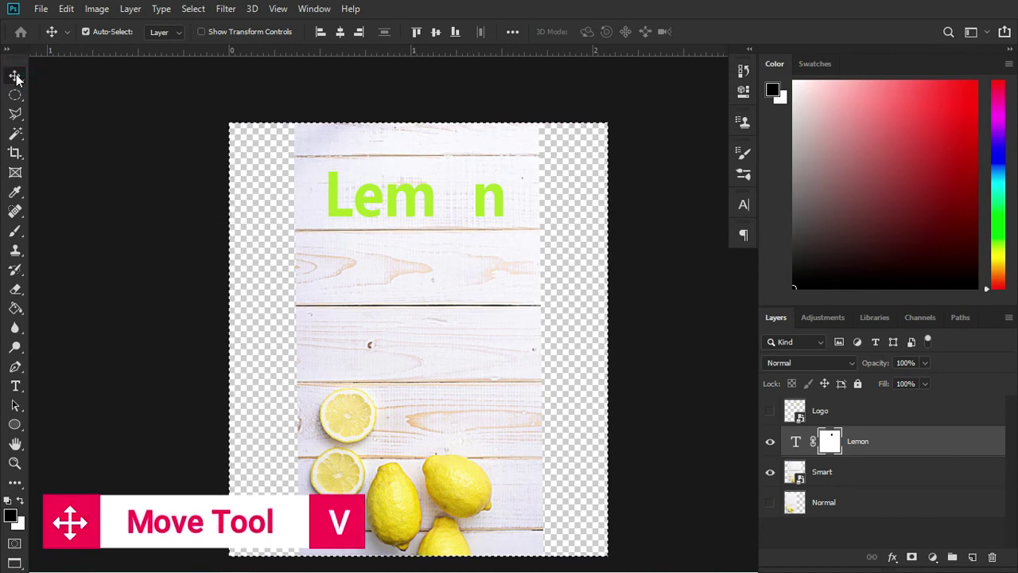
click(321, 32)
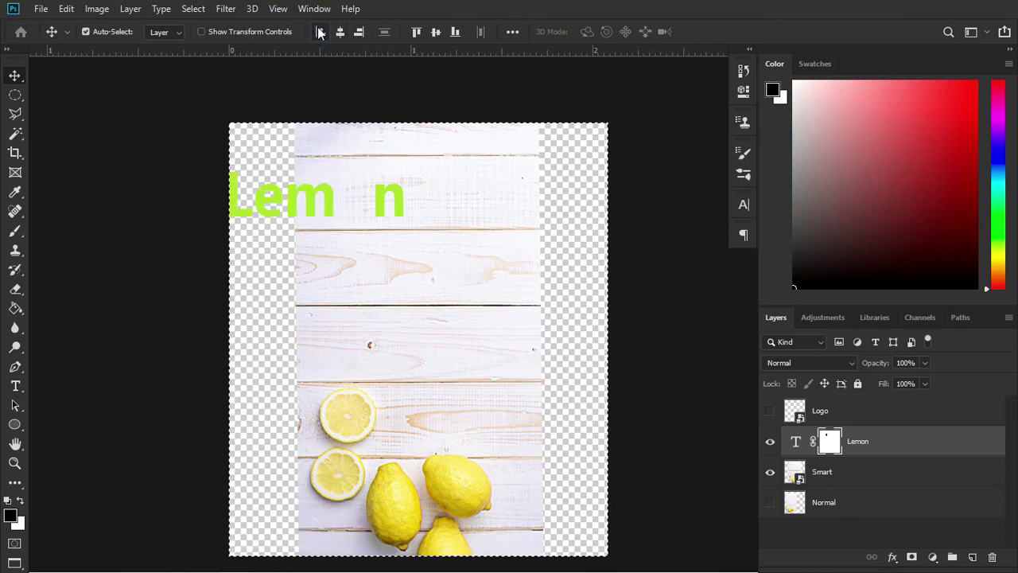
click(358, 32)
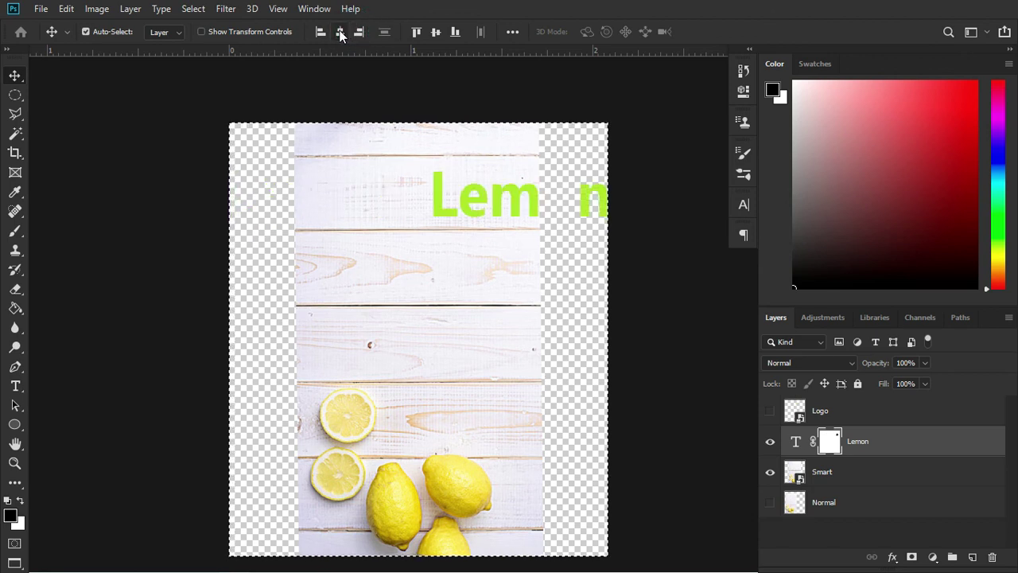
click(339, 32)
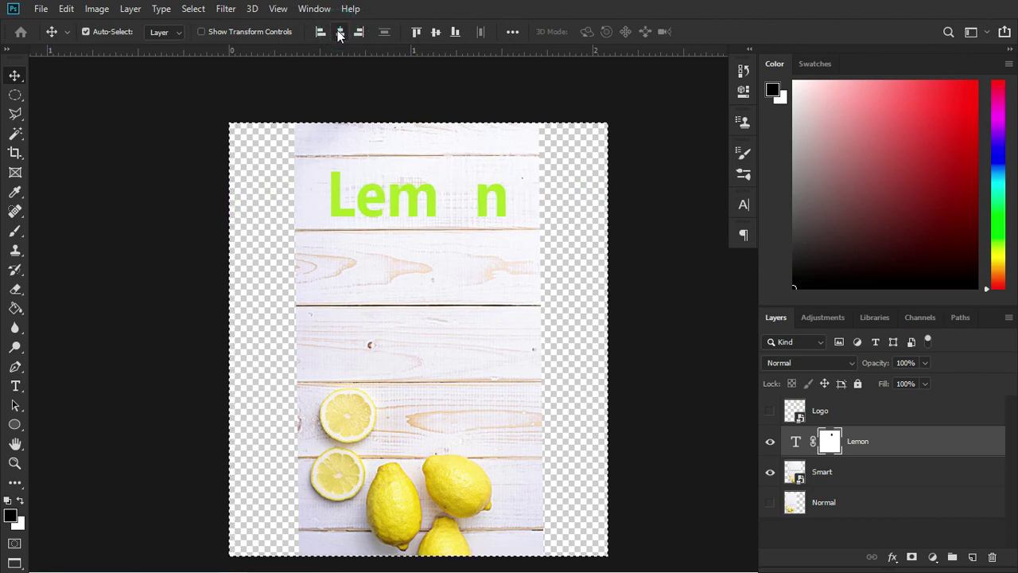
Try top and bottom alignment, then centre the Lemon title vertically on the canvas
click(417, 32)
click(455, 32)
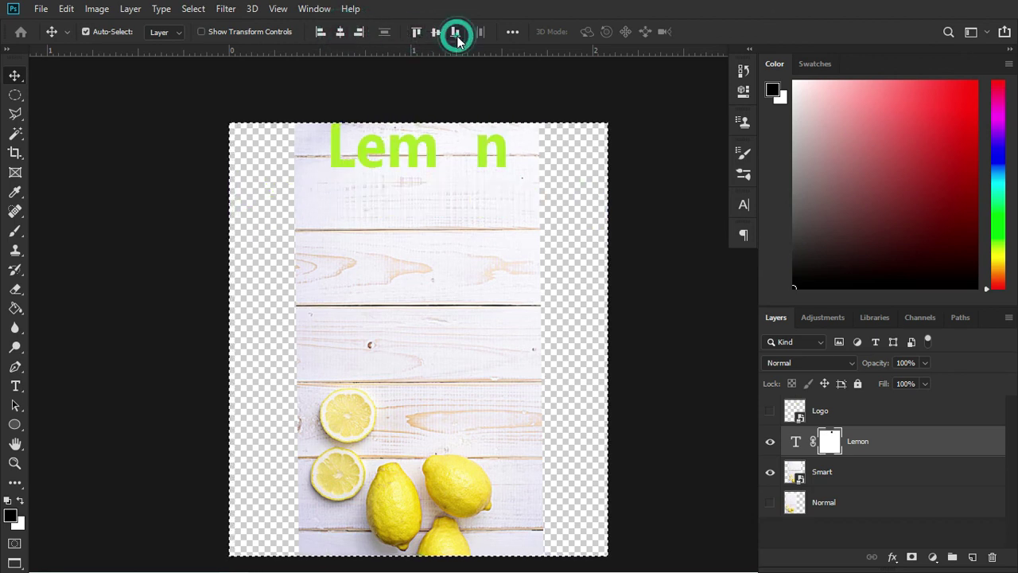
click(436, 32)
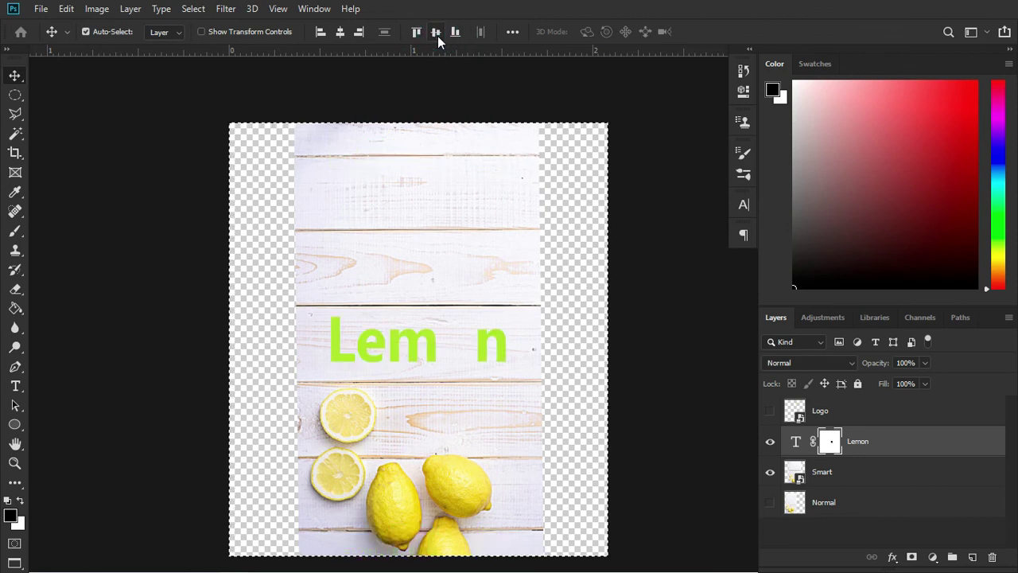
scroll(413, 64, down, 1)
scroll(412, 65, down, 1)
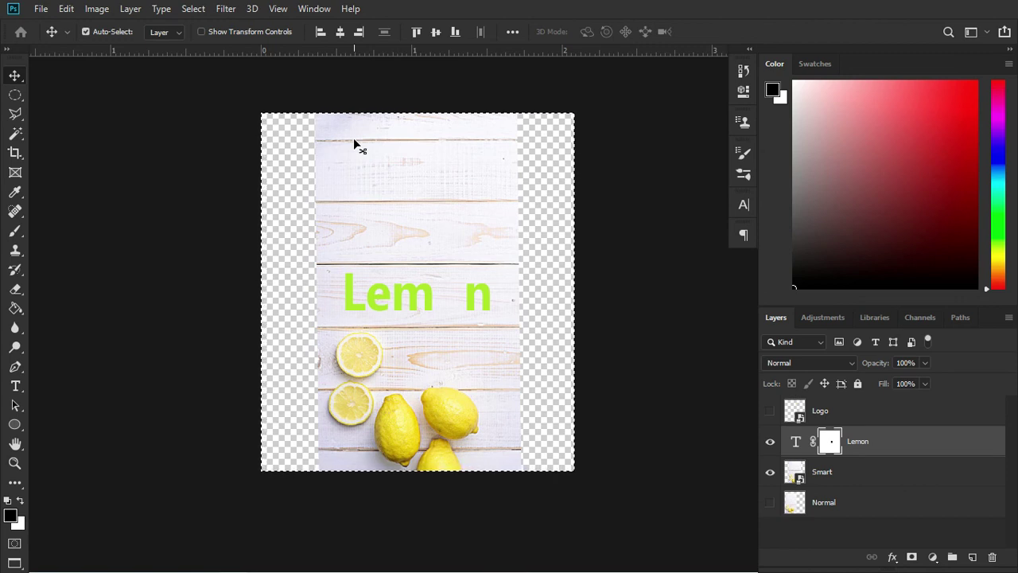
scroll(388, 141, up, 1)
scroll(388, 142, up, 1)
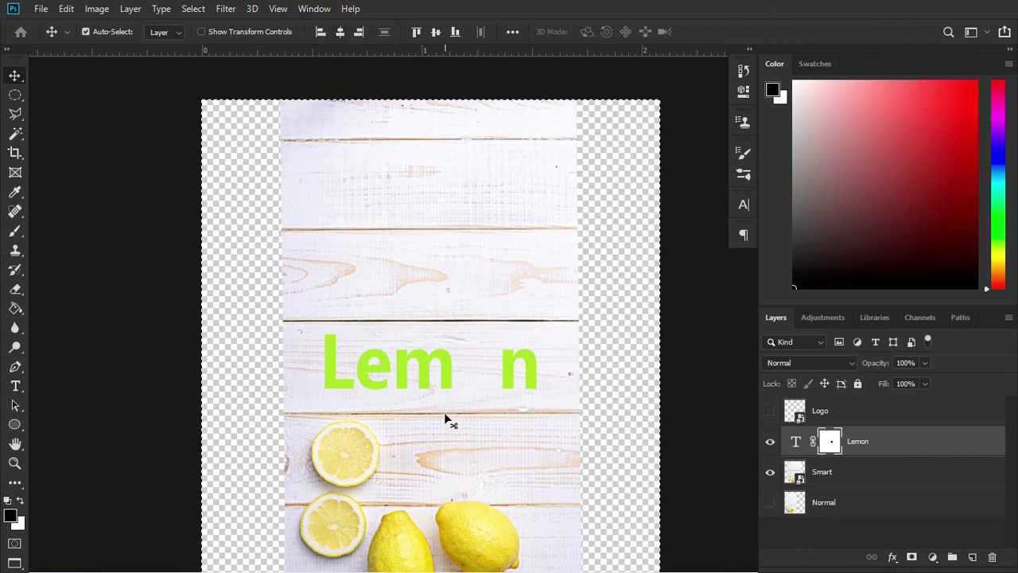
Deselect, nudge the Lemon title, then recentre it horizontally on the whole canvas
key(ctrl)
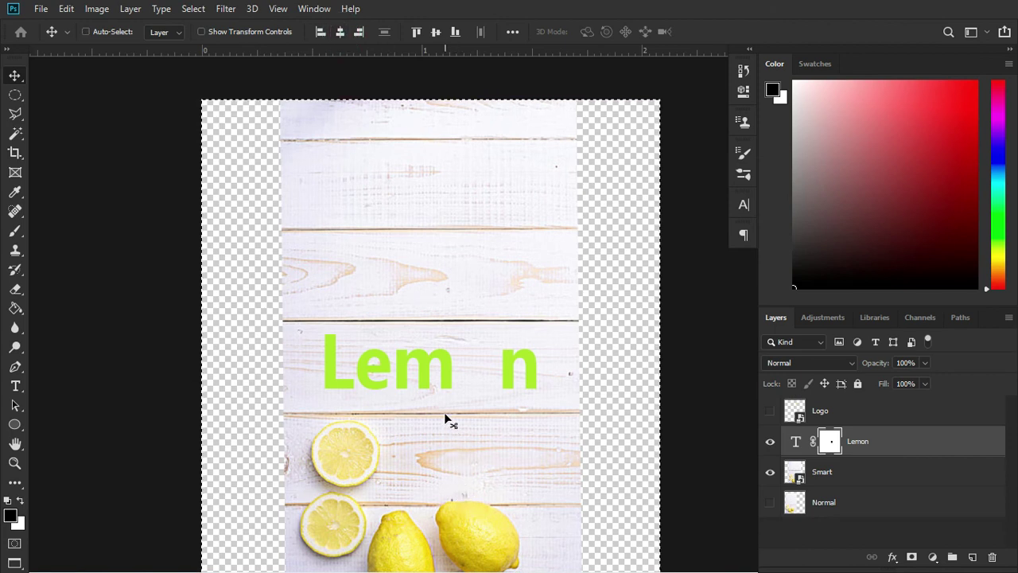
key(ctrl+d)
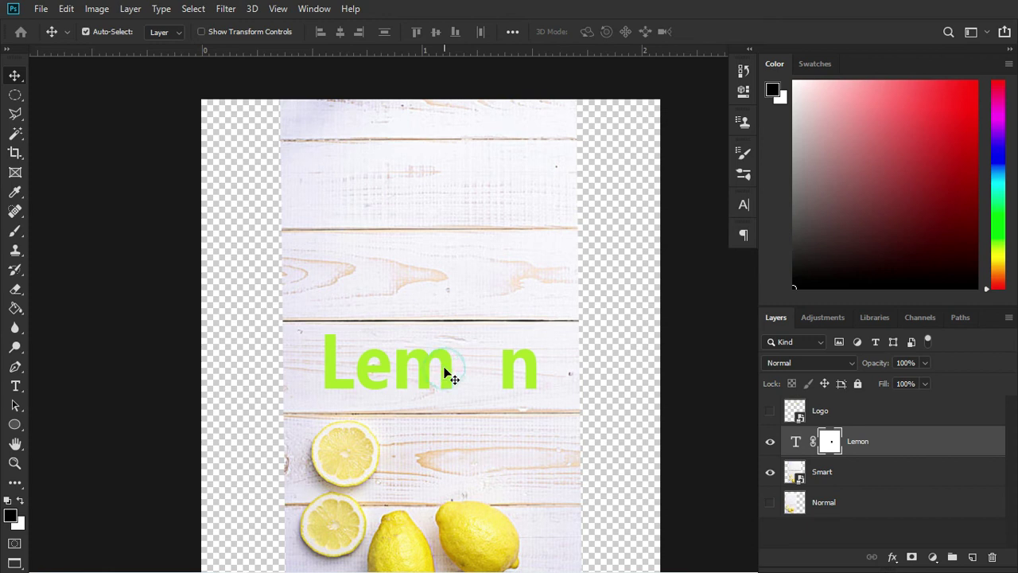
mouse_move(450, 374)
mouse_down()
mouse_move(485, 371)
mouse_move(445, 208)
mouse_move(456, 379)
mouse_move(421, 377)
mouse_move(443, 379)
mouse_move(461, 273)
mouse_move(439, 307)
mouse_move(432, 432)
mouse_move(449, 438)
mouse_move(462, 405)
mouse_move(453, 350)
mouse_up()
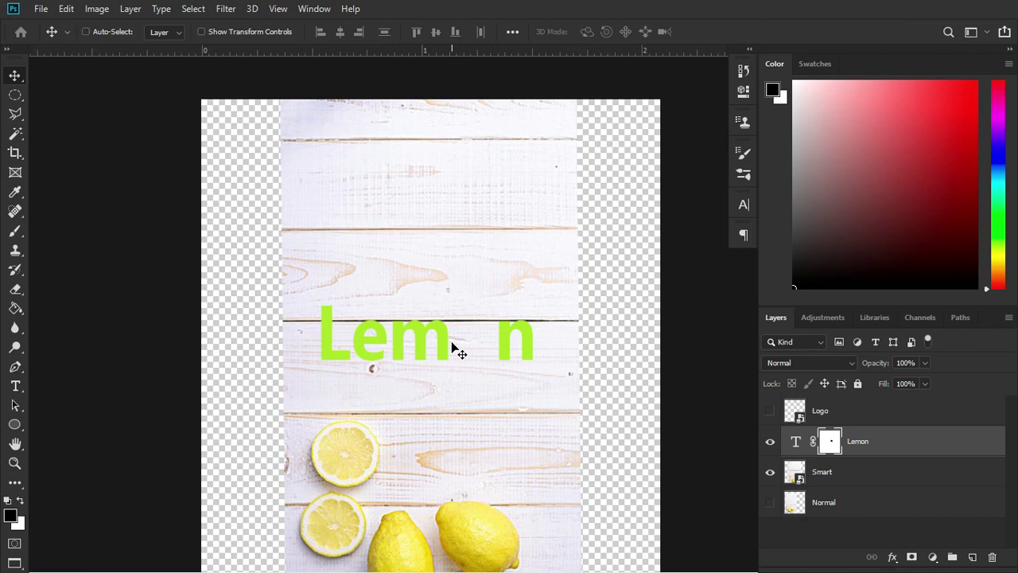
key(ctrl+a)
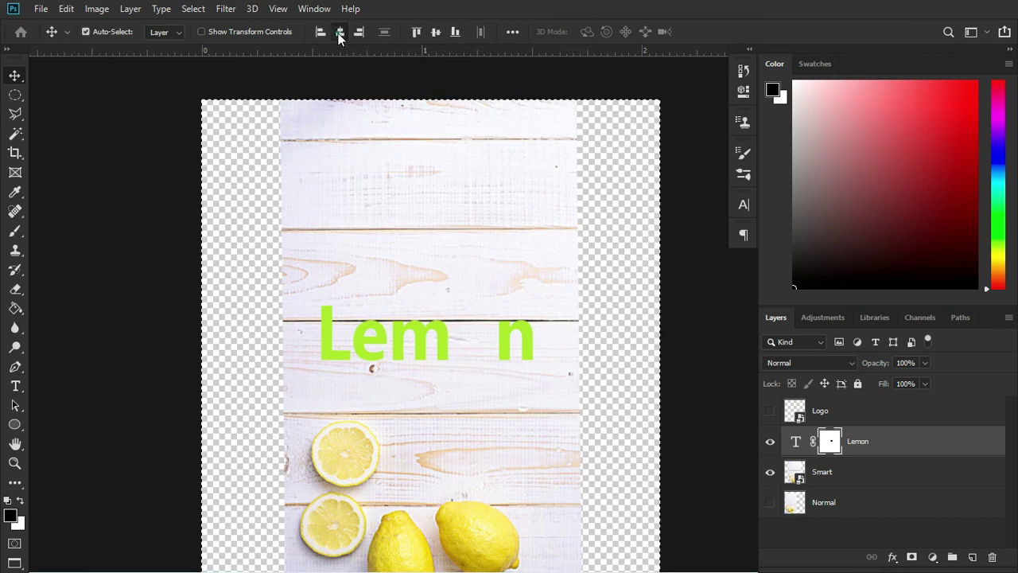
click(338, 32)
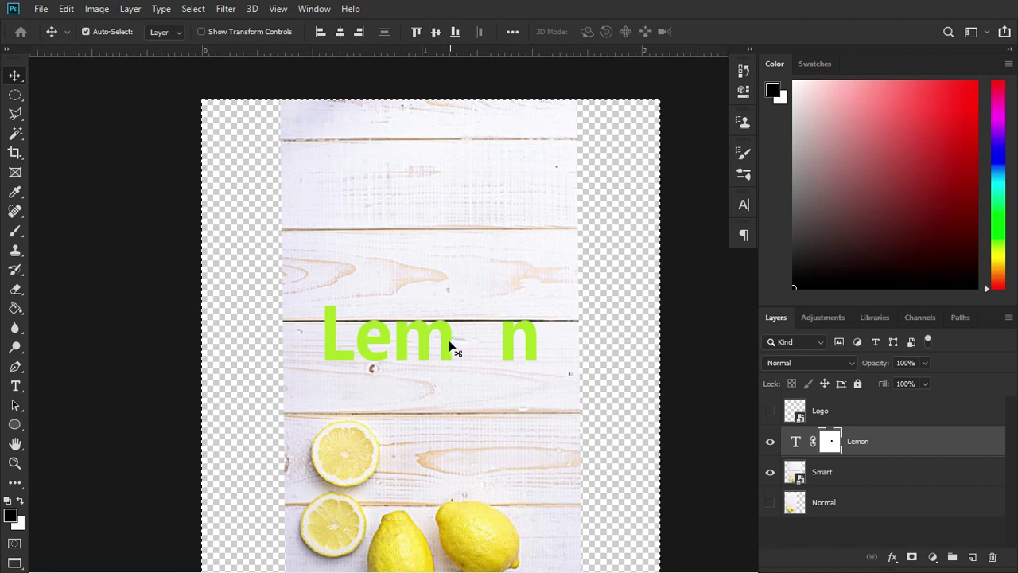
key(ctrl+d)
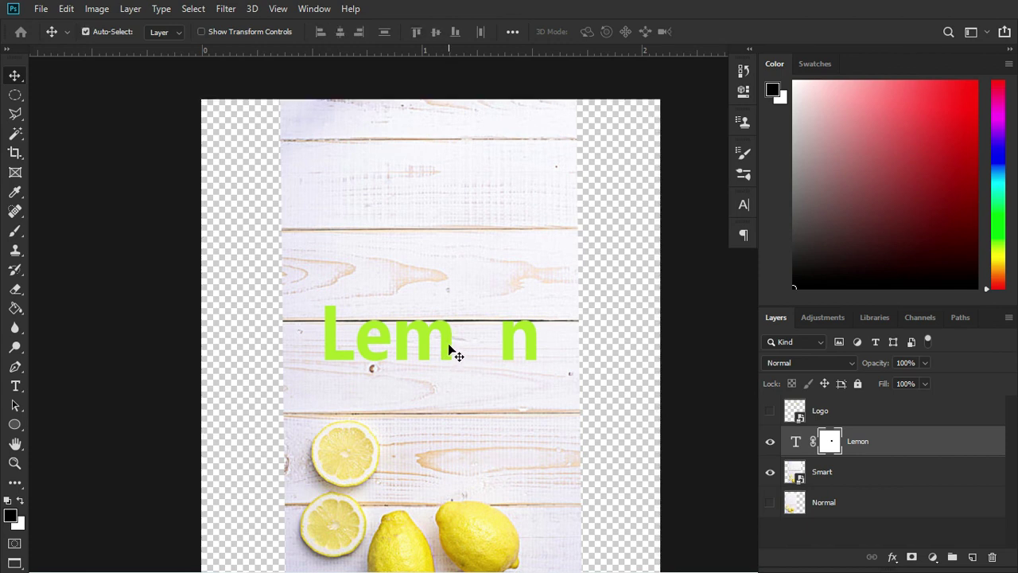
Drag the Lemon title up into the upper third of the poster and check the layout
mouse_move(449, 350)
mouse_down()
mouse_move(448, 234)
mouse_move(445, 284)
mouse_up()
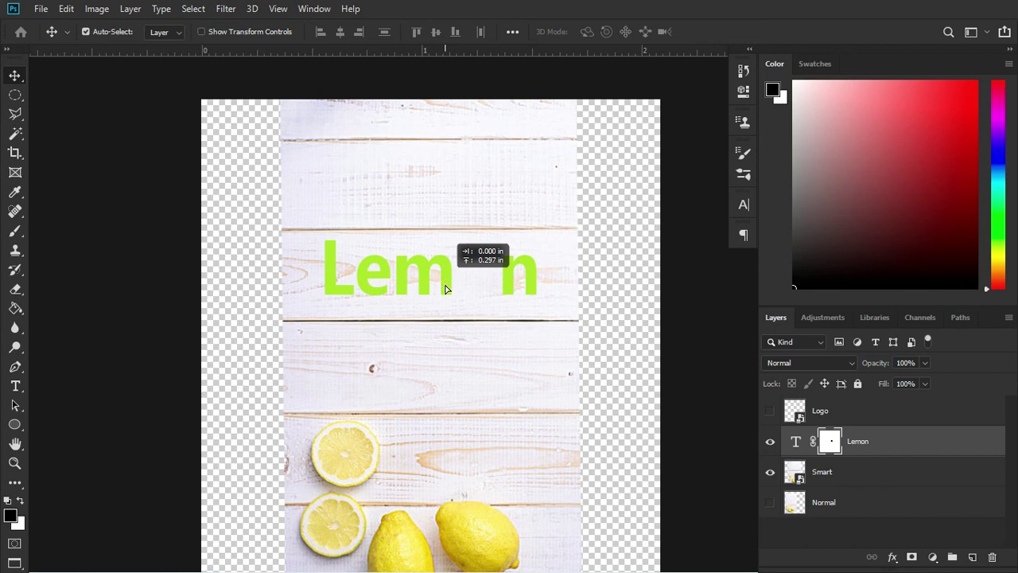
drag(445, 288, 446, 293)
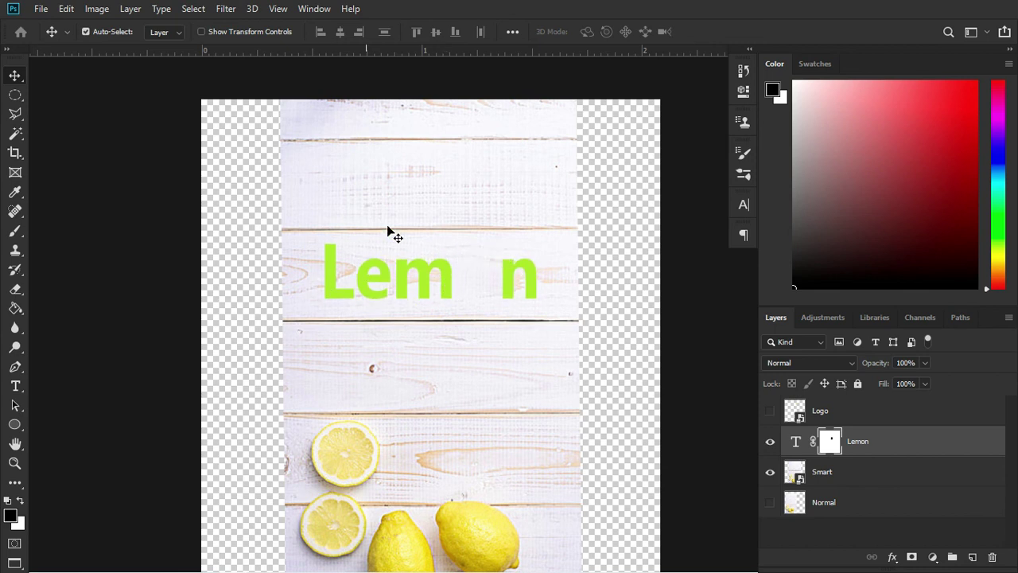
key(ctrl+minus)
key(ctrl+plus)
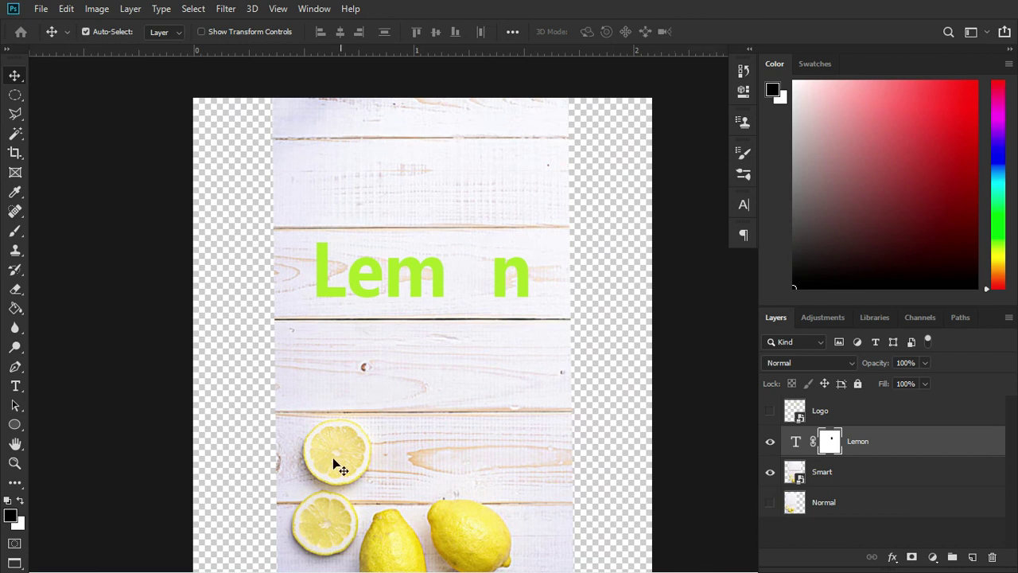
scroll(332, 464, up, 1)
Draw a circular elliptical selection around the upper lemon slice in the photo
click(15, 95)
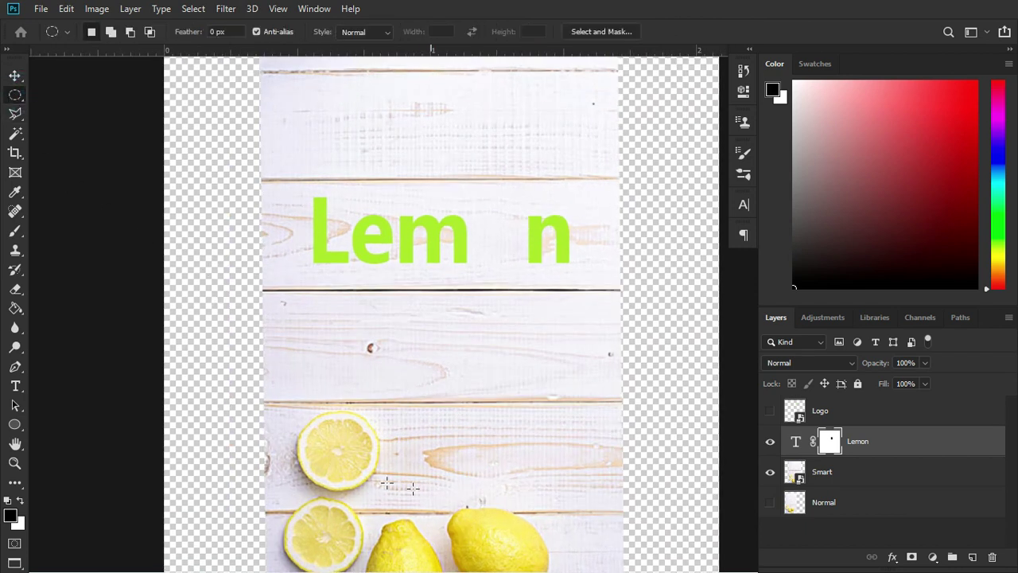
scroll(350, 438, up, 1)
scroll(350, 433, up, 1)
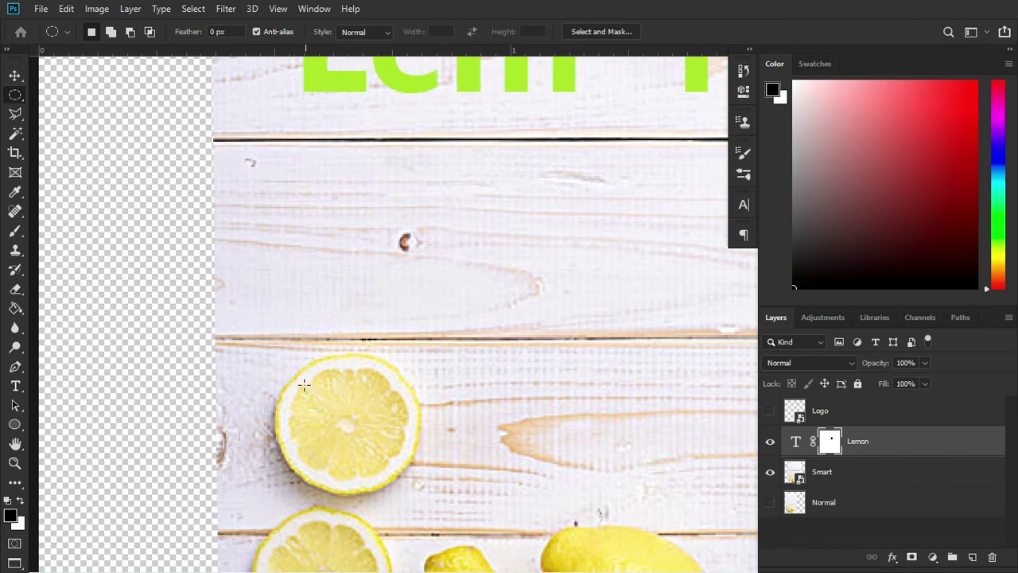
drag(298, 373, 434, 487)
Show the Logo layer again and make it the active layer with the Move tool
click(769, 411)
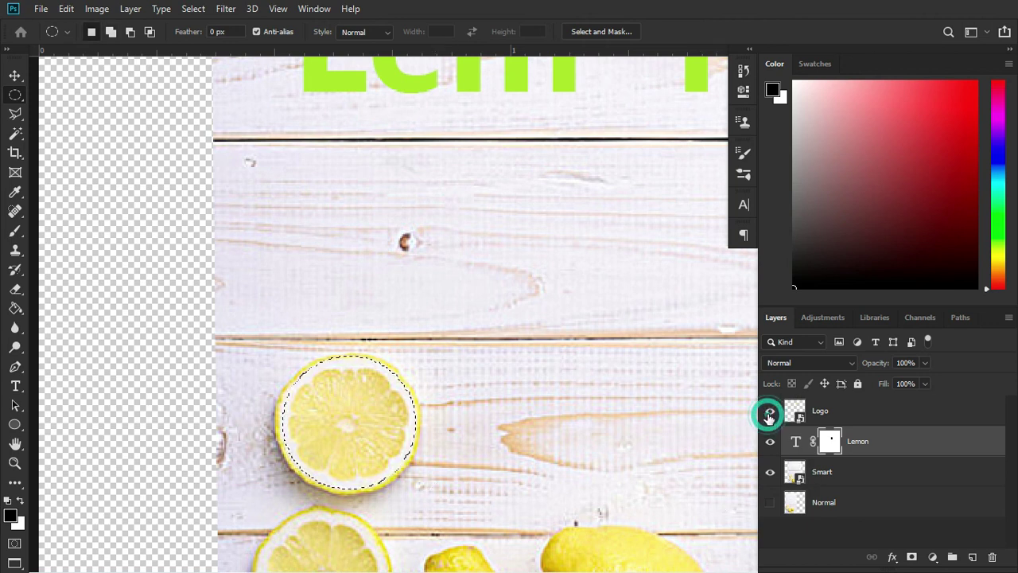
click(876, 414)
scroll(584, 319, down, 3)
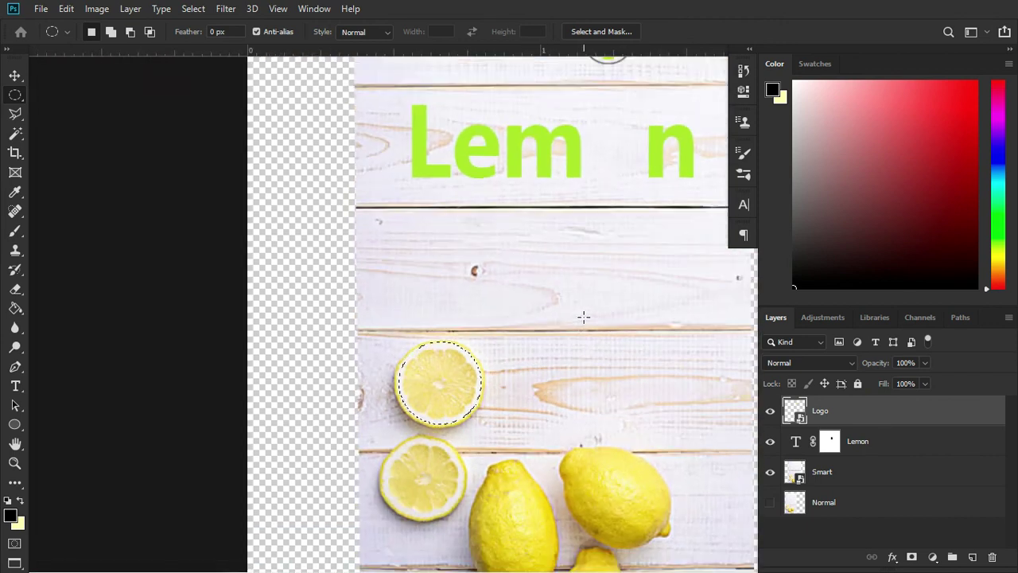
scroll(557, 294, down, 1)
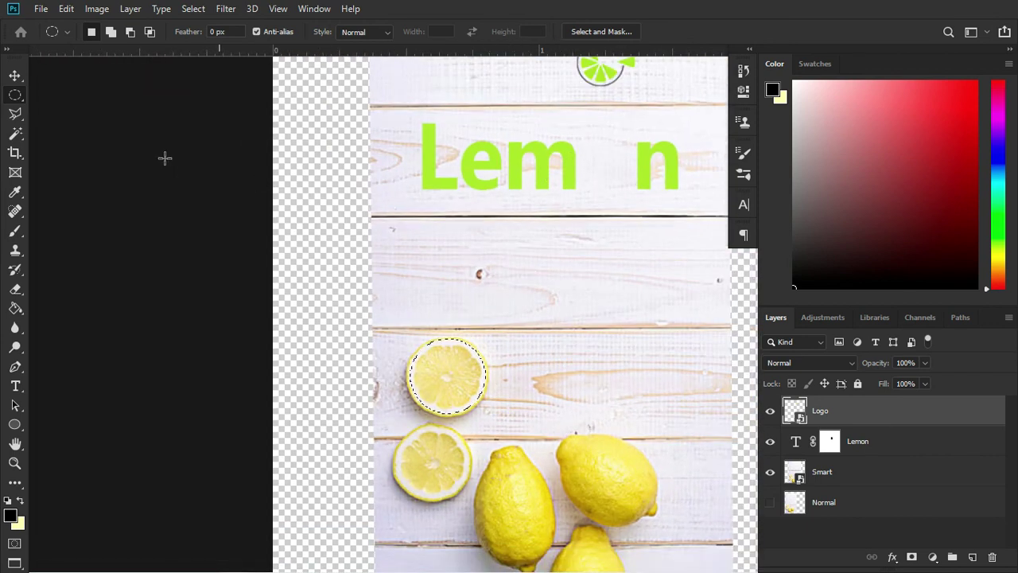
click(15, 76)
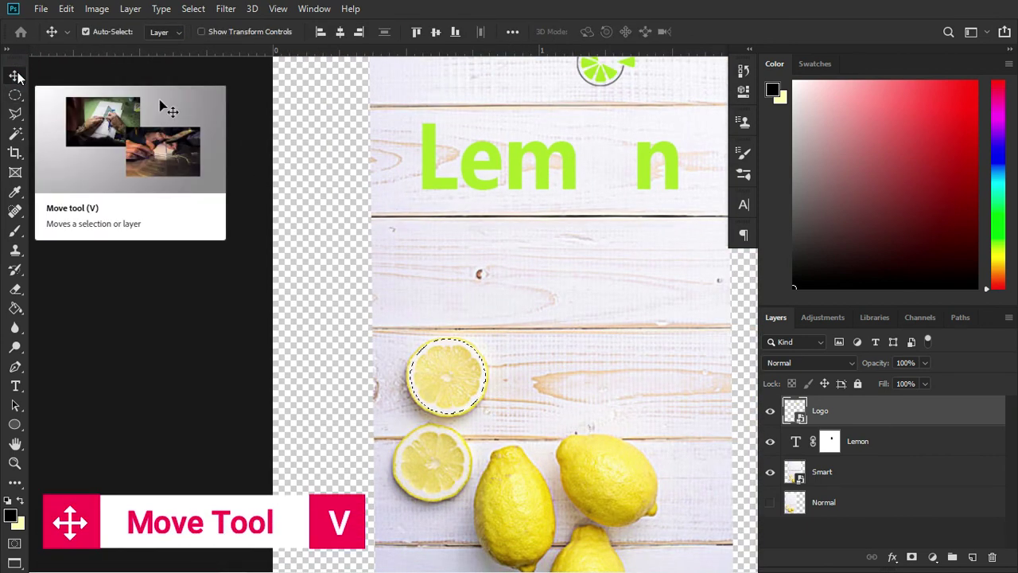
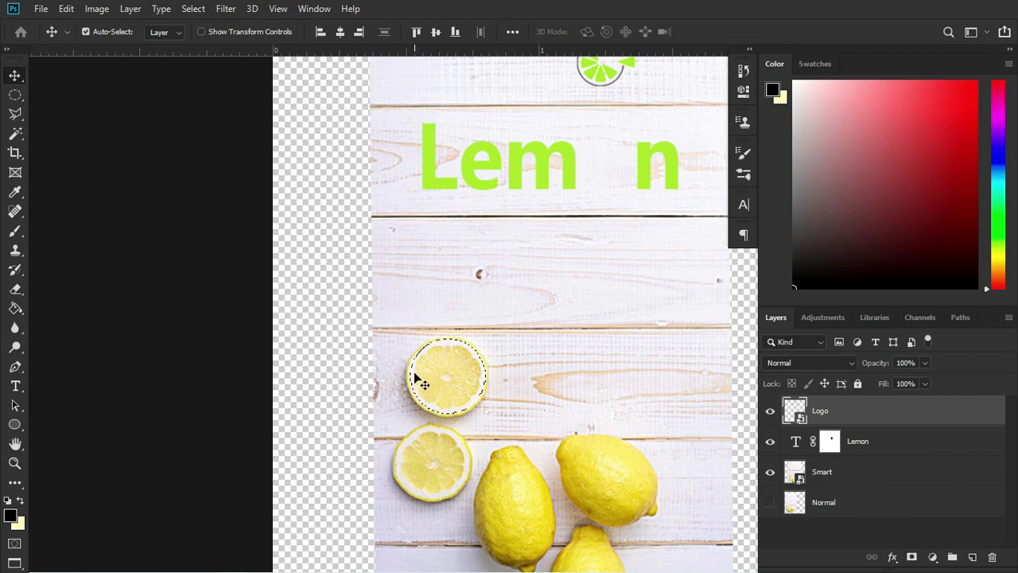
Align the lime logo's horizontal and vertical centres to the selected lemon slice, then deselect
click(340, 33)
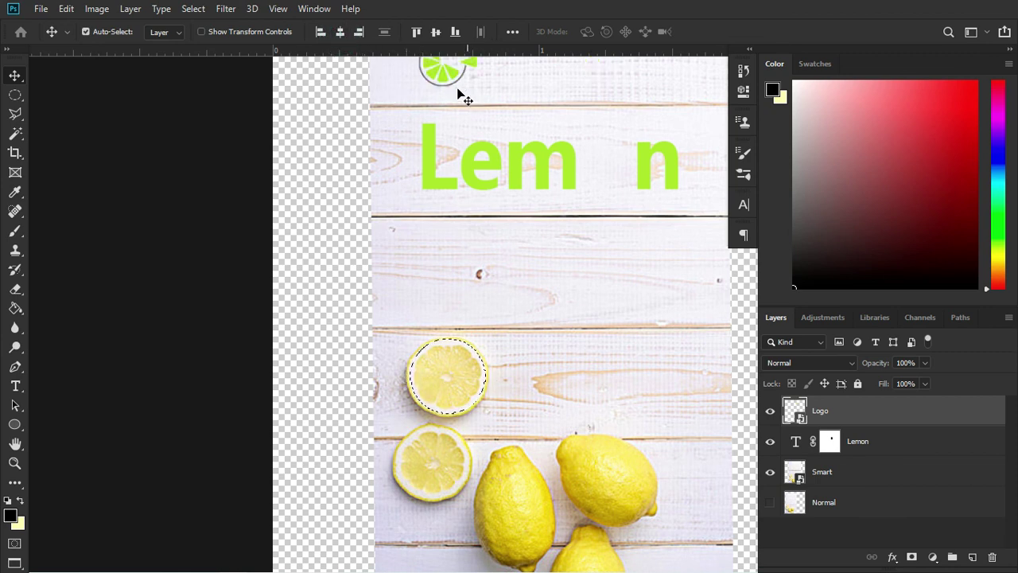
scroll(108, 198, down, 1)
scroll(310, 266, down, 1)
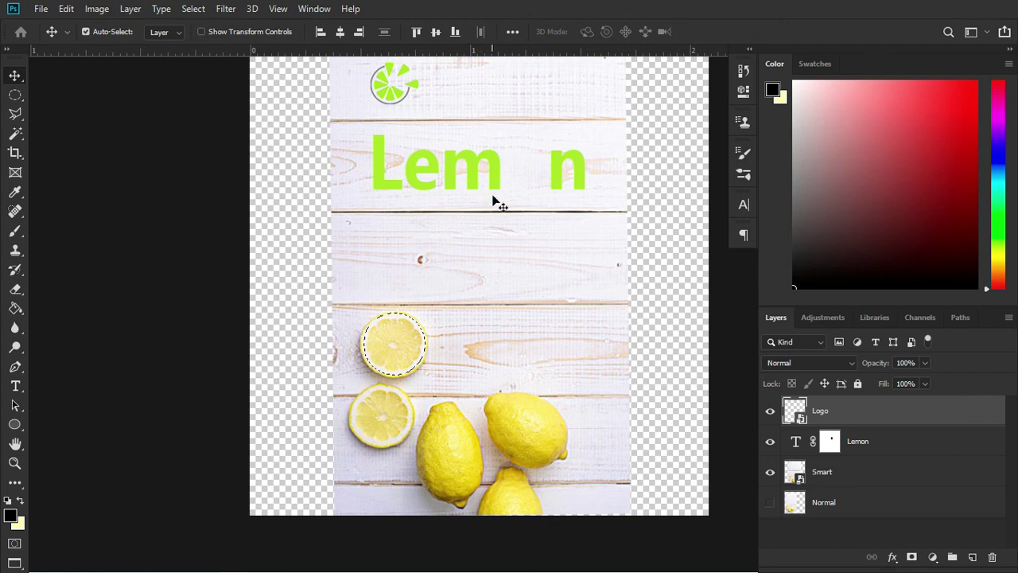
scroll(402, 374, up, 2)
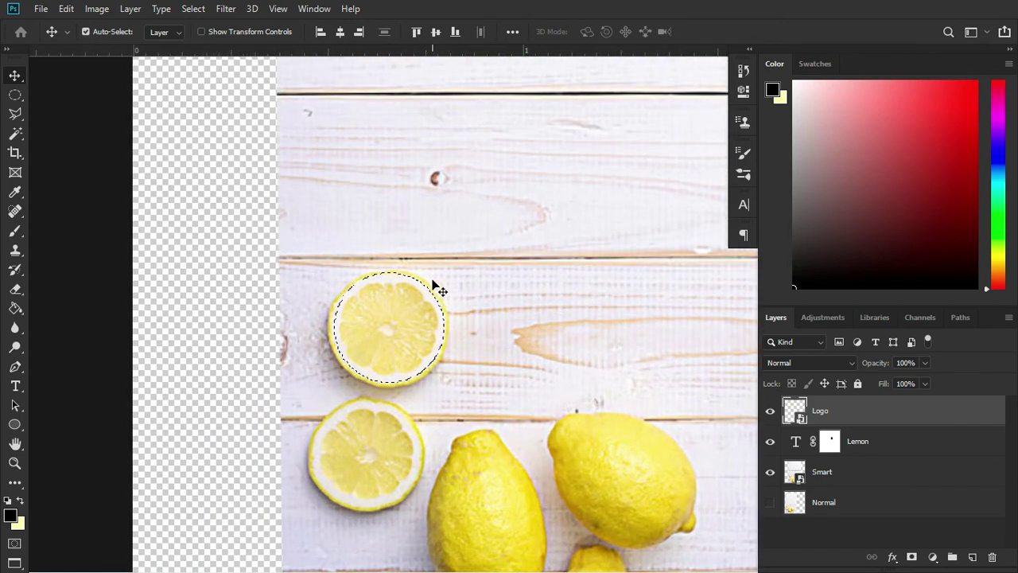
scroll(432, 284, down, 2)
scroll(414, 112, down, 1)
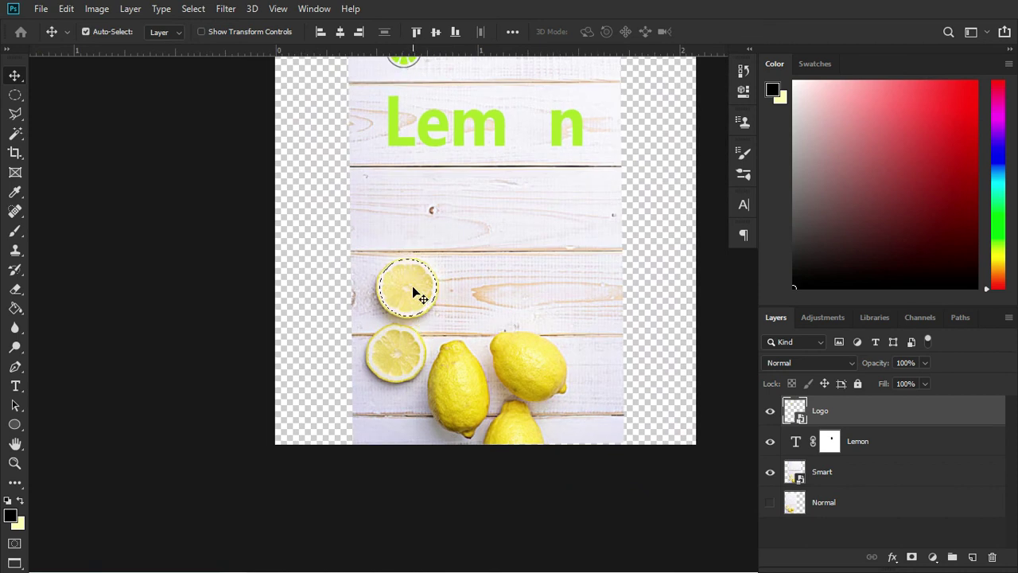
click(437, 32)
scroll(424, 326, up, 2)
scroll(425, 302, up, 2)
scroll(398, 294, up, 2)
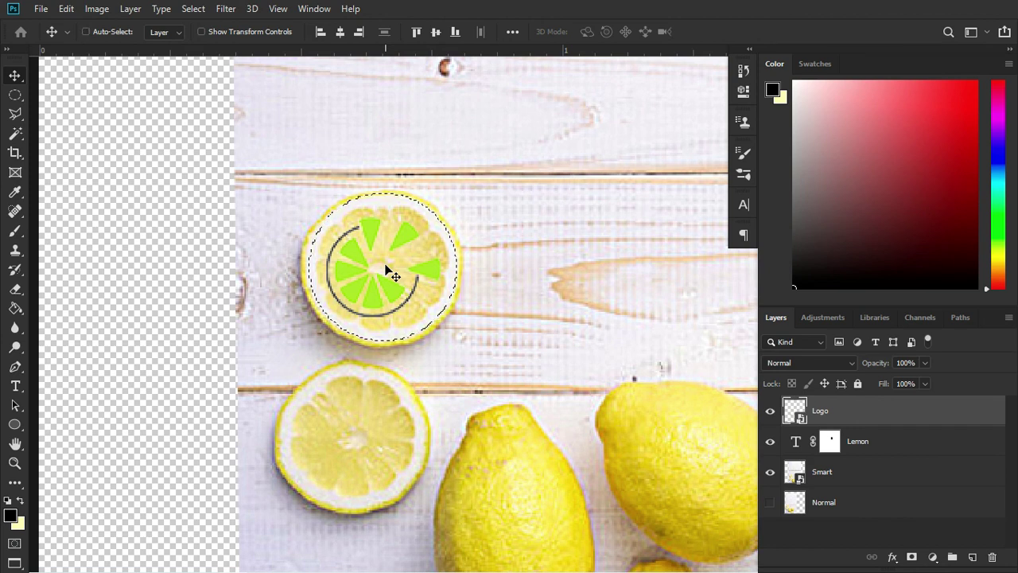
key(ctrl+d)
scroll(385, 270, down, 3)
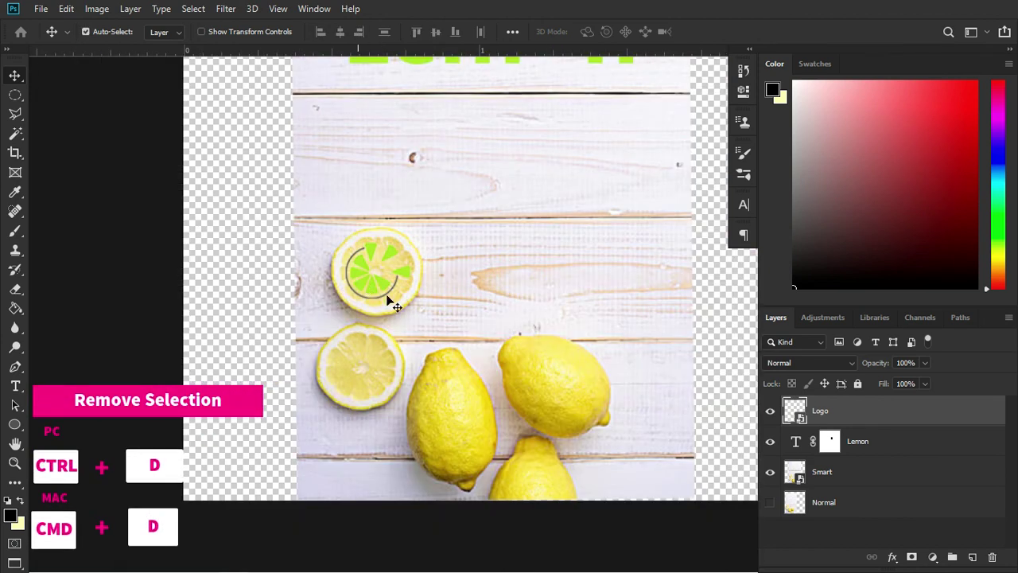
Drag the lime logo up into the empty gap between 'm' and 'n' of Lemon
drag(406, 273, 572, 121)
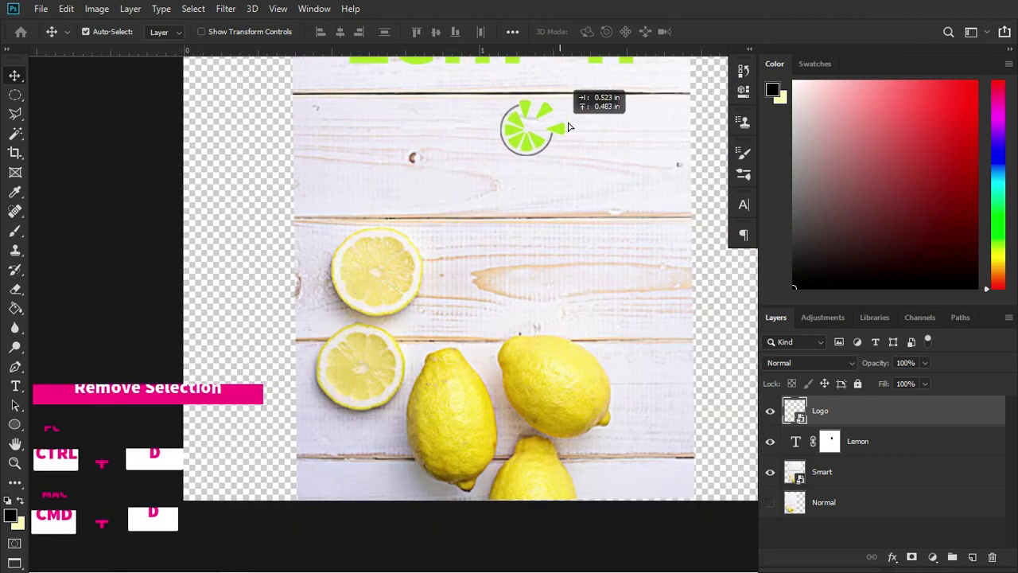
scroll(350, 385, down, 2)
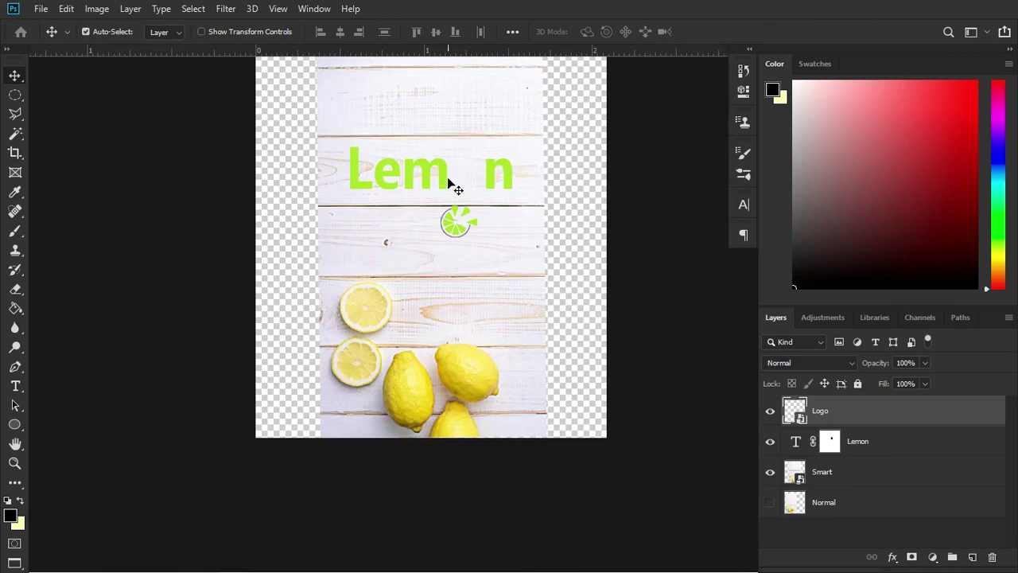
scroll(450, 181, up, 1)
scroll(462, 189, up, 1)
scroll(457, 302, up, 1)
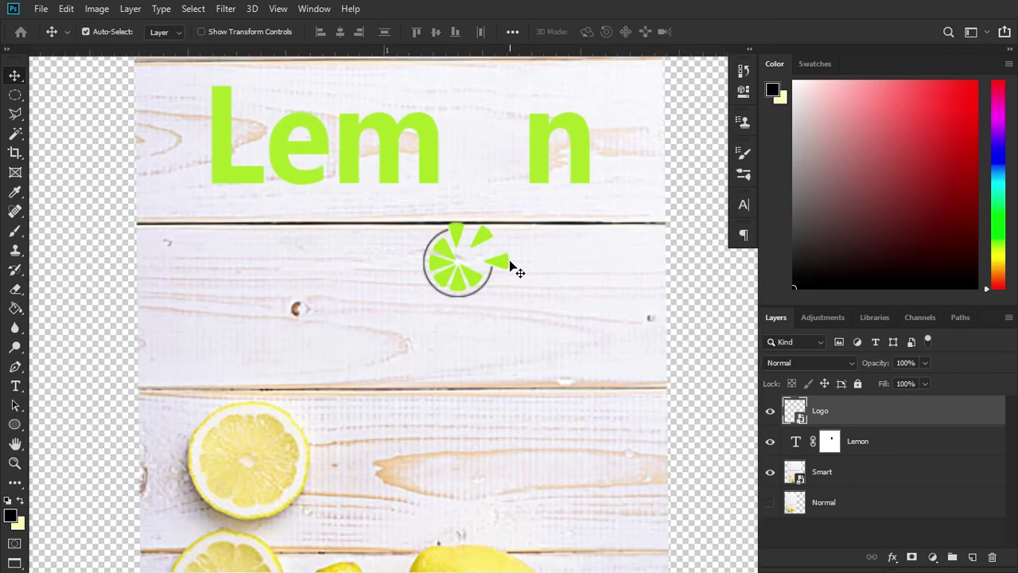
drag(501, 261, 527, 139)
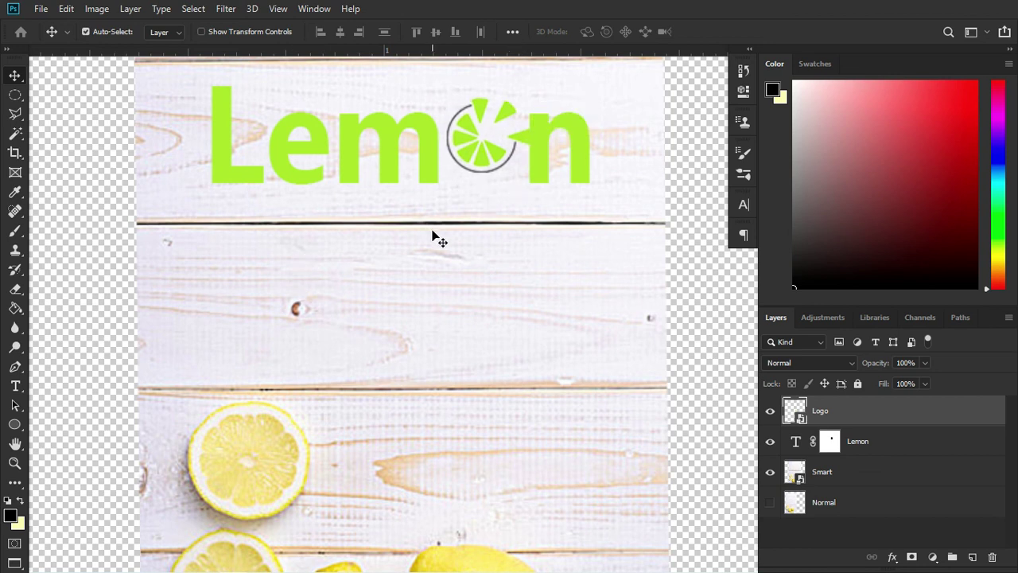
Draw a rectangular marquee spanning the 'e', the 'm' and the logo
click(14, 95)
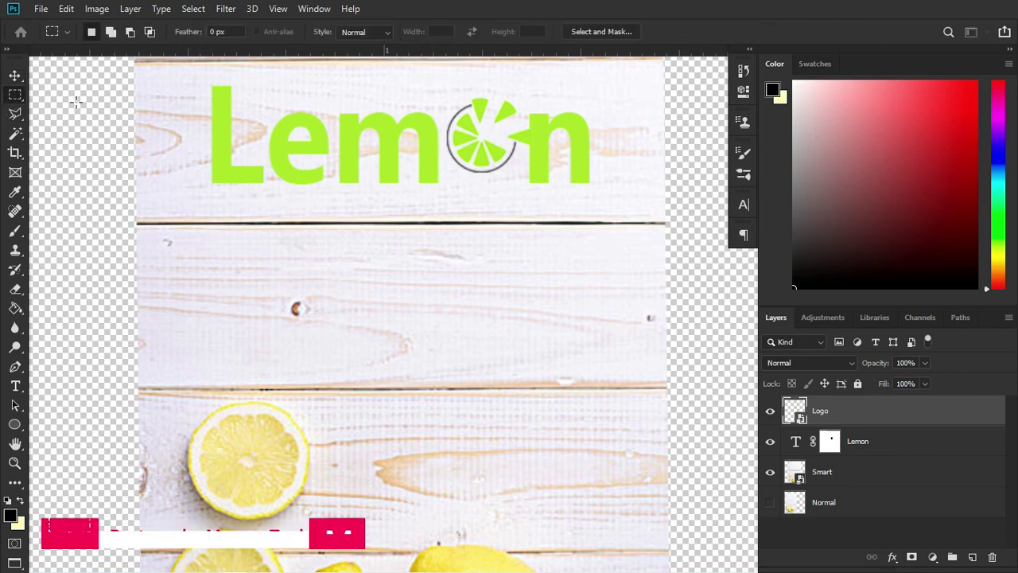
scroll(292, 121, up, 1)
scroll(292, 122, up, 2)
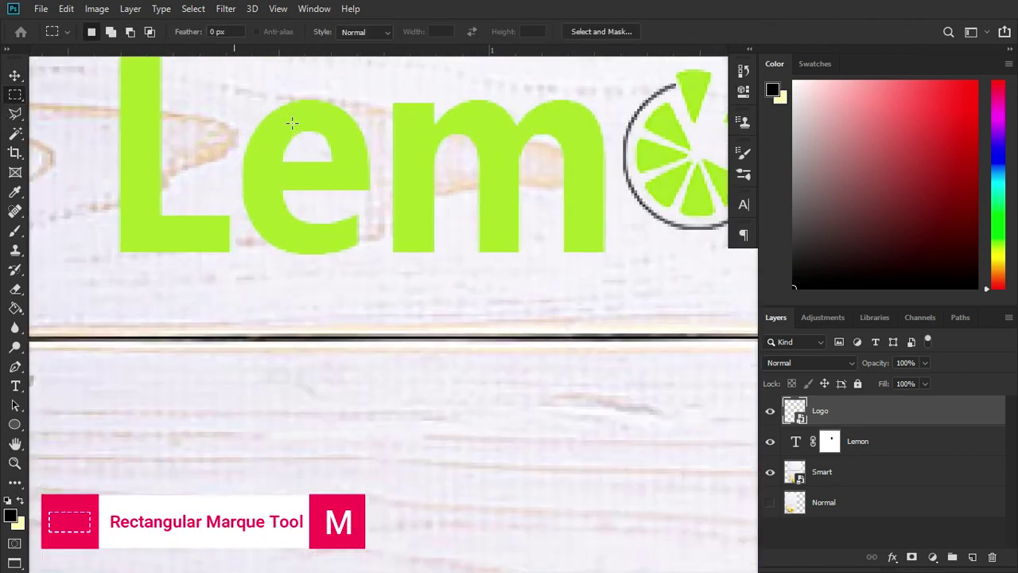
scroll(292, 122, up, 1)
scroll(286, 127, up, 1)
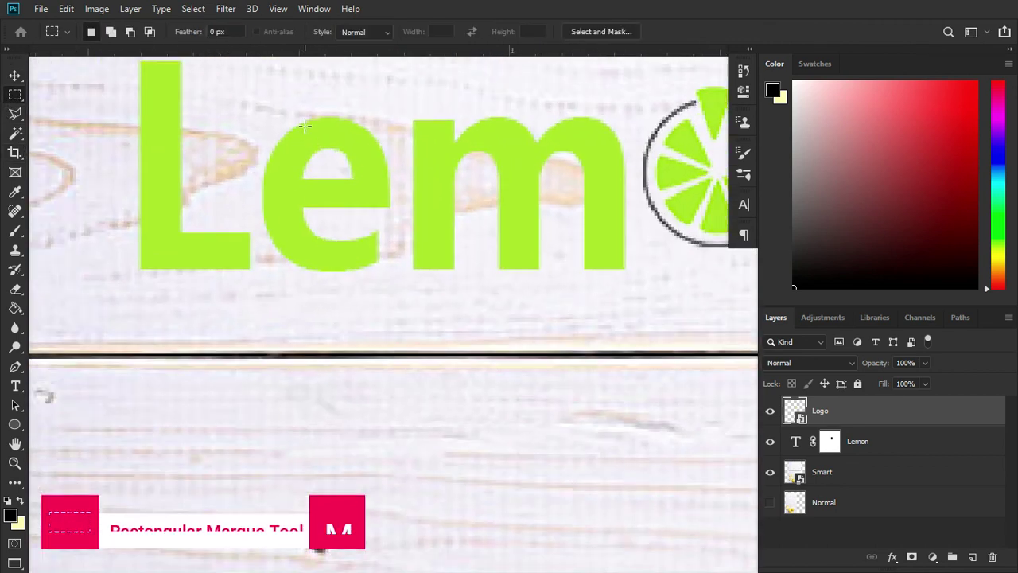
mouse_move(302, 121)
mouse_down()
mouse_move(624, 268)
mouse_move(788, 276)
mouse_move(761, 269)
mouse_up()
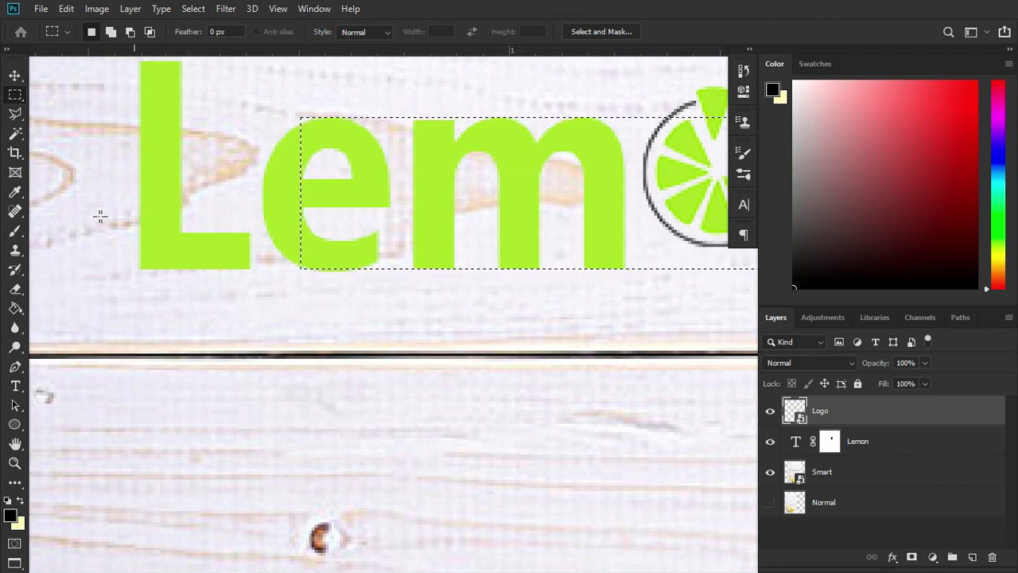
Vertically centre the logo within that selection, then deselect
scroll(127, 215, down, 1)
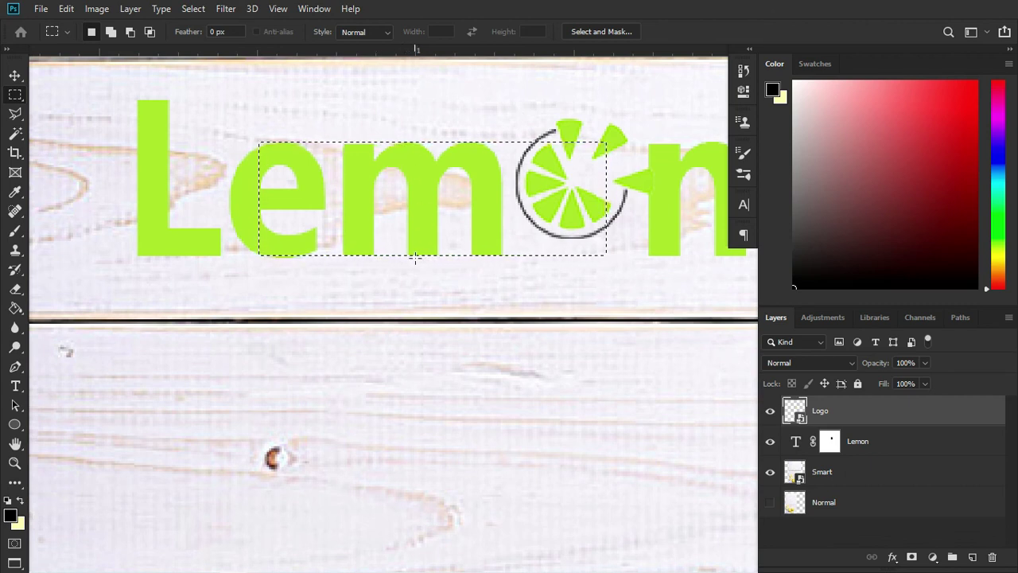
key(v)
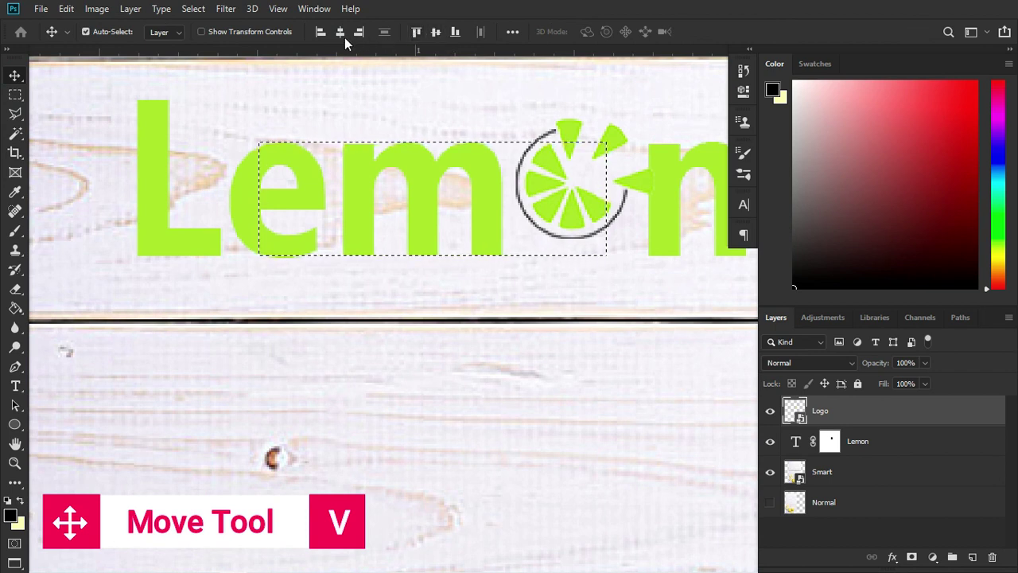
click(436, 32)
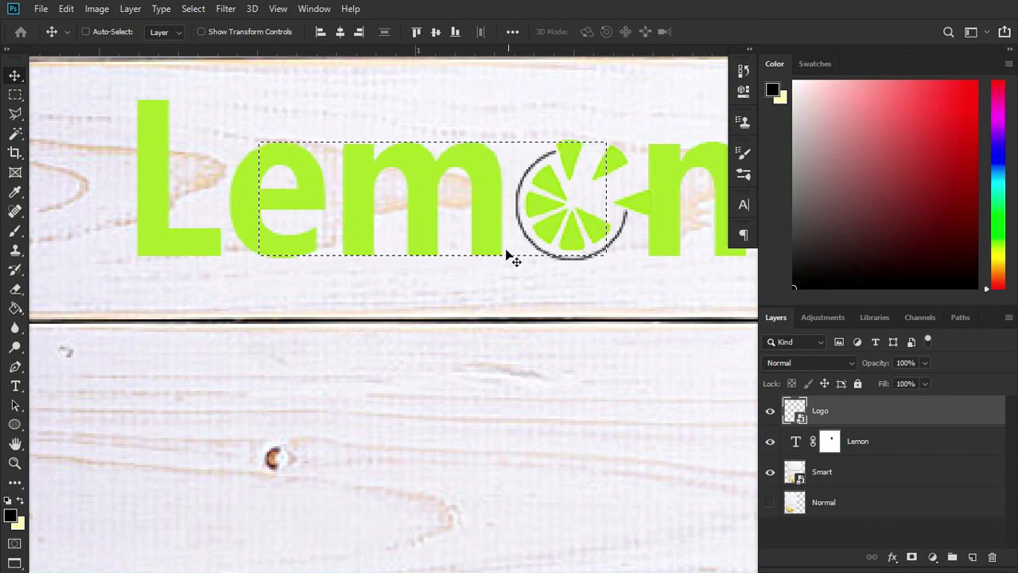
key(ctrl+d)
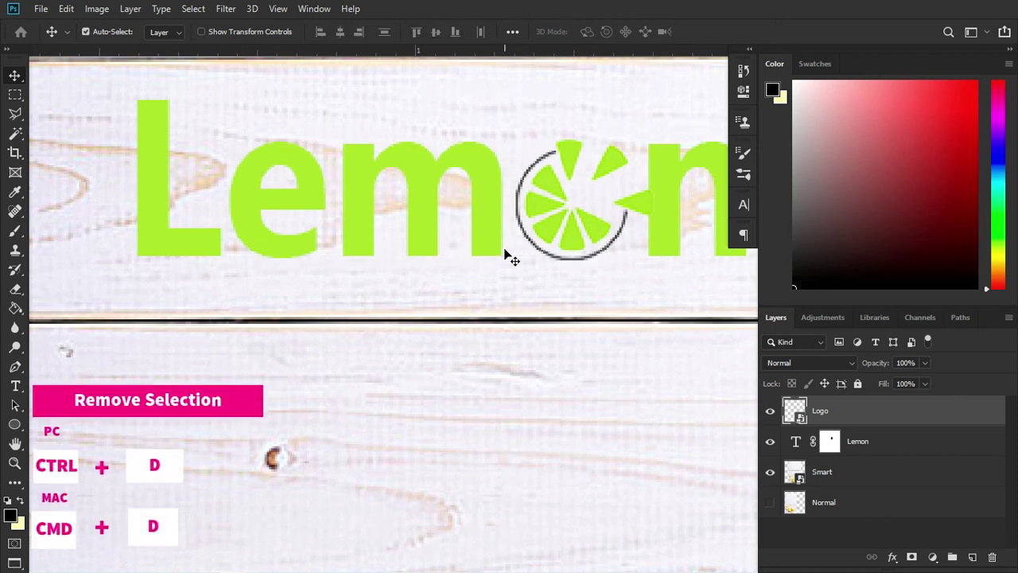
scroll(560, 236, up, 1)
scroll(163, 224, down, 1)
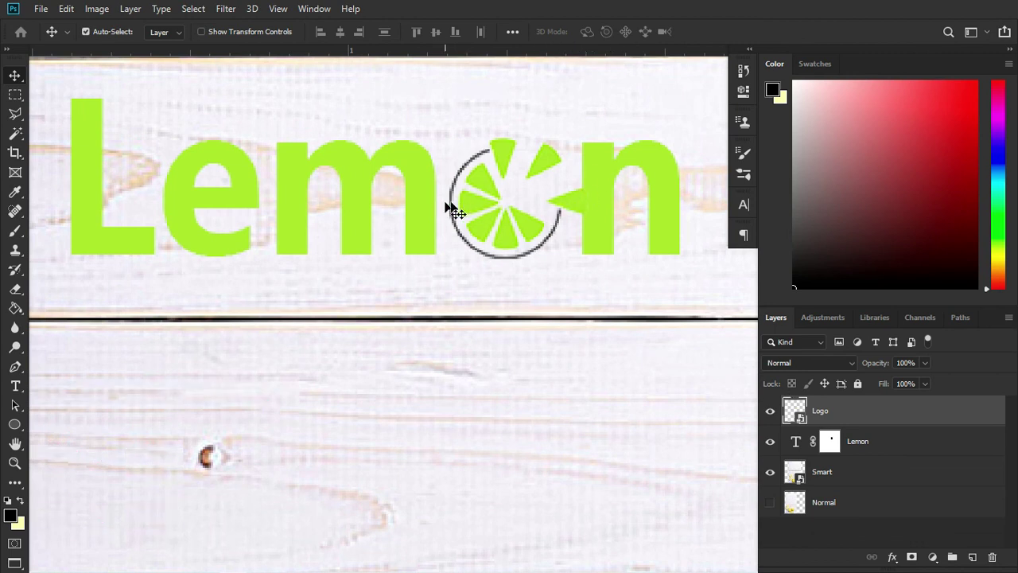
Hide the Logo layer and marquee-select the exact gap between 'm' and 'n'
click(771, 412)
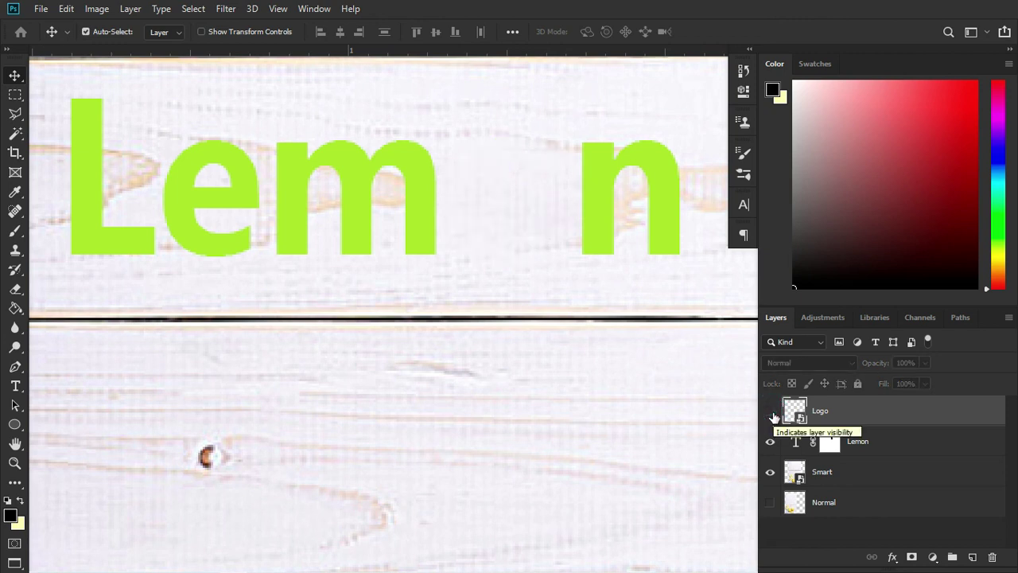
click(15, 95)
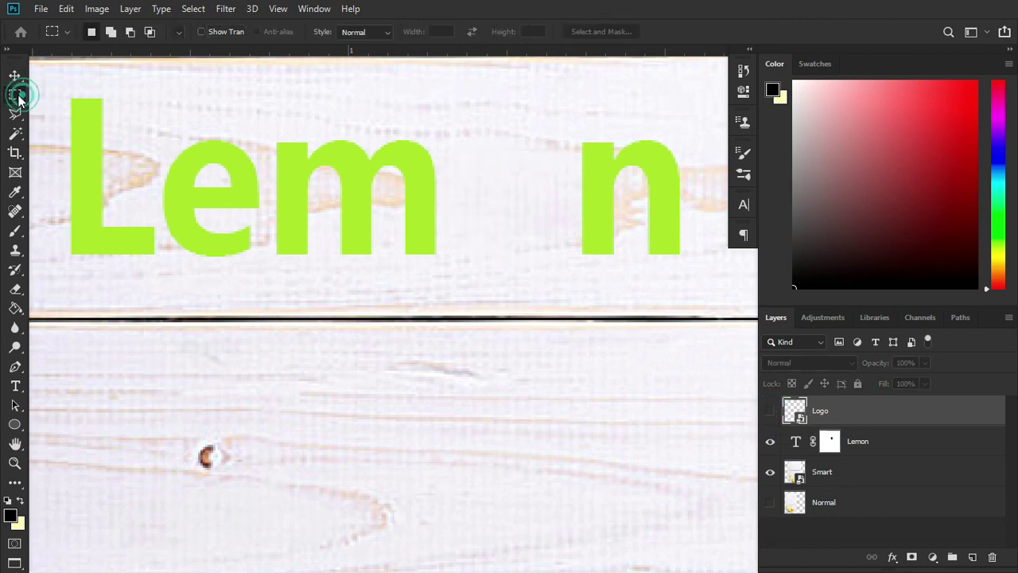
scroll(461, 152, up, 1)
mouse_move(421, 132)
mouse_down()
mouse_move(634, 320)
mouse_move(640, 313)
mouse_up()
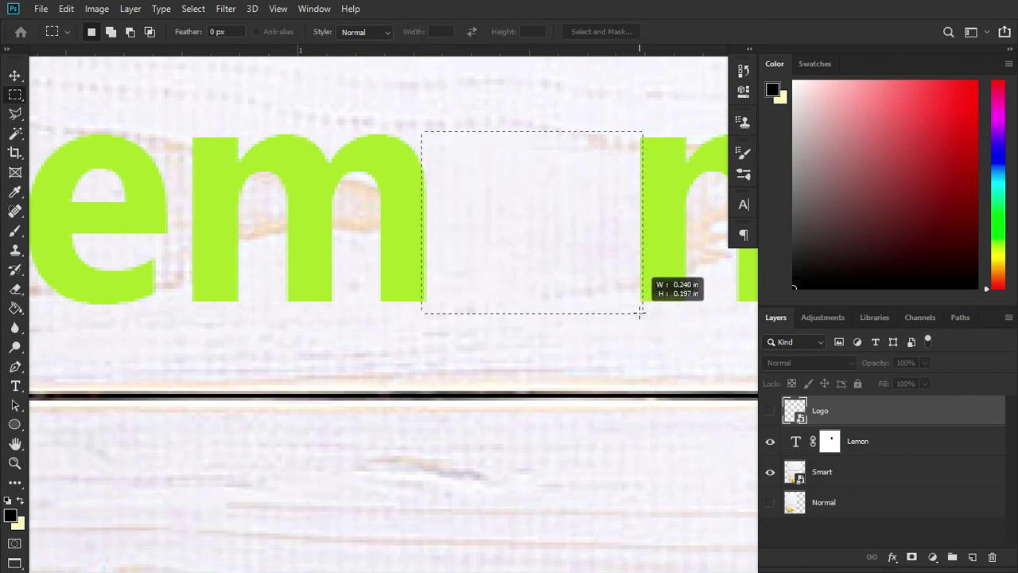
drag(641, 313, 641, 312)
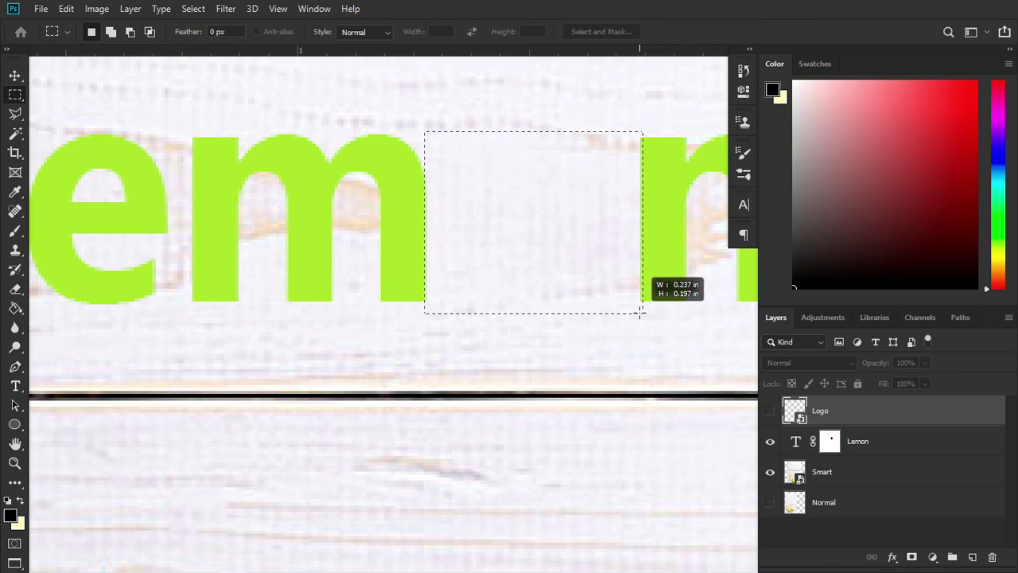
drag(641, 313, 638, 311)
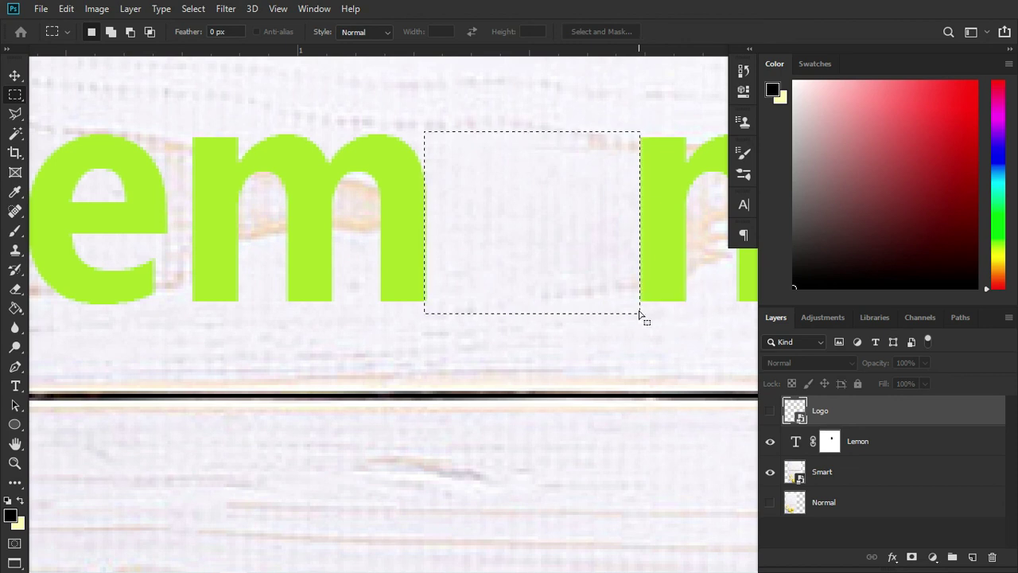
scroll(379, 216, down, 1)
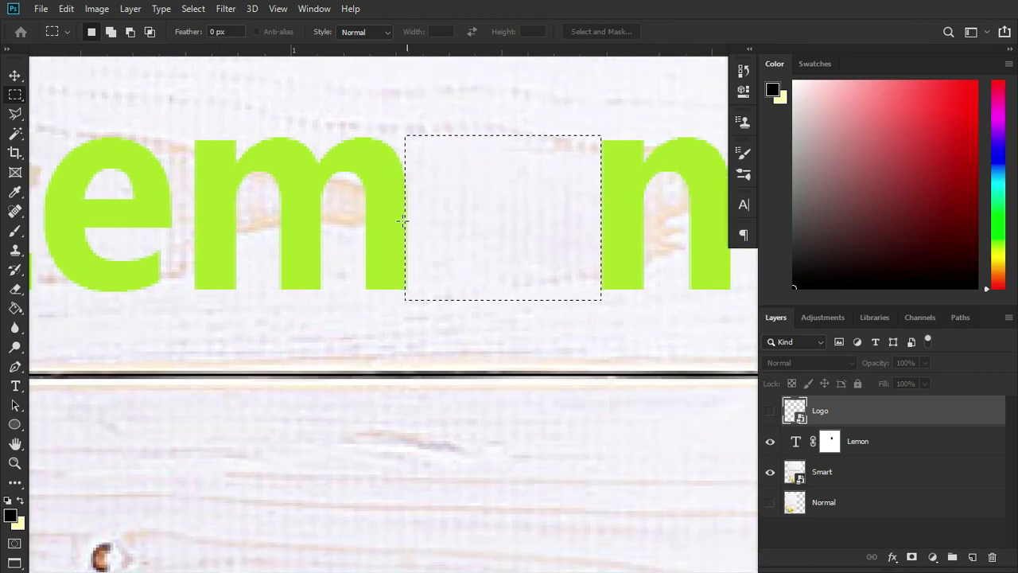
Show the Logo layer, centre it horizontally in the gap selection, then deselect
click(769, 411)
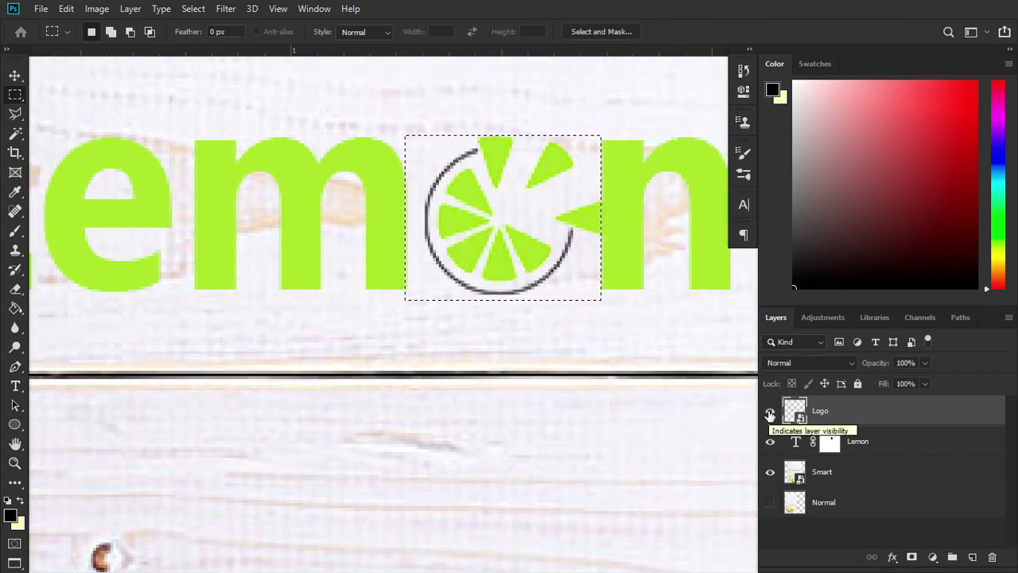
click(16, 73)
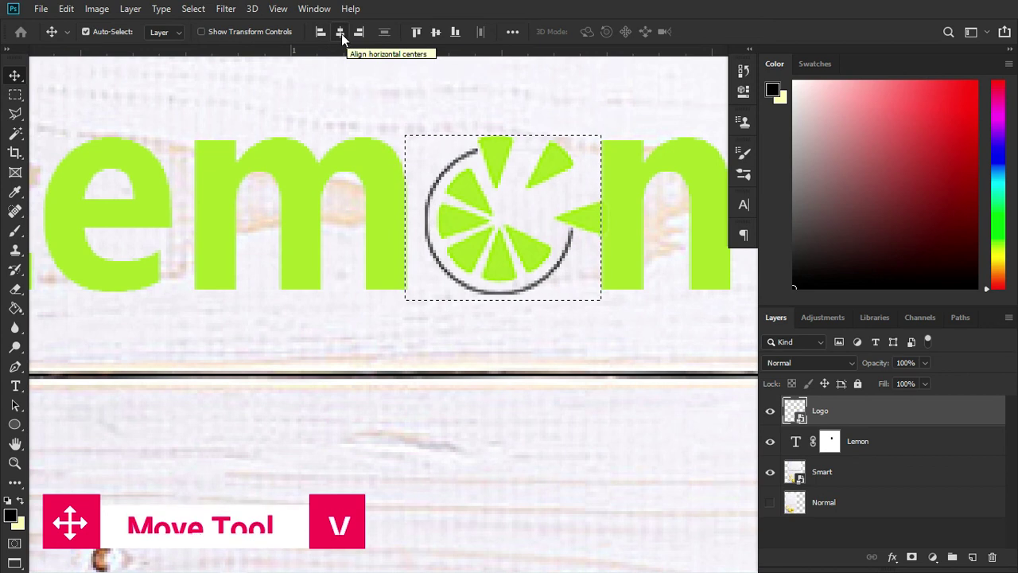
click(341, 33)
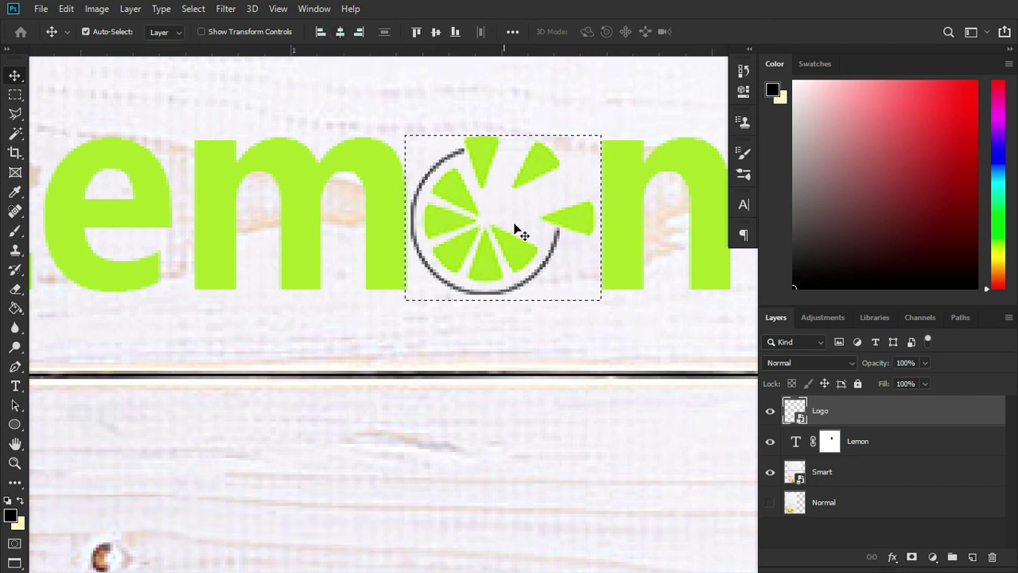
scroll(495, 233, up, 1)
scroll(495, 235, up, 1)
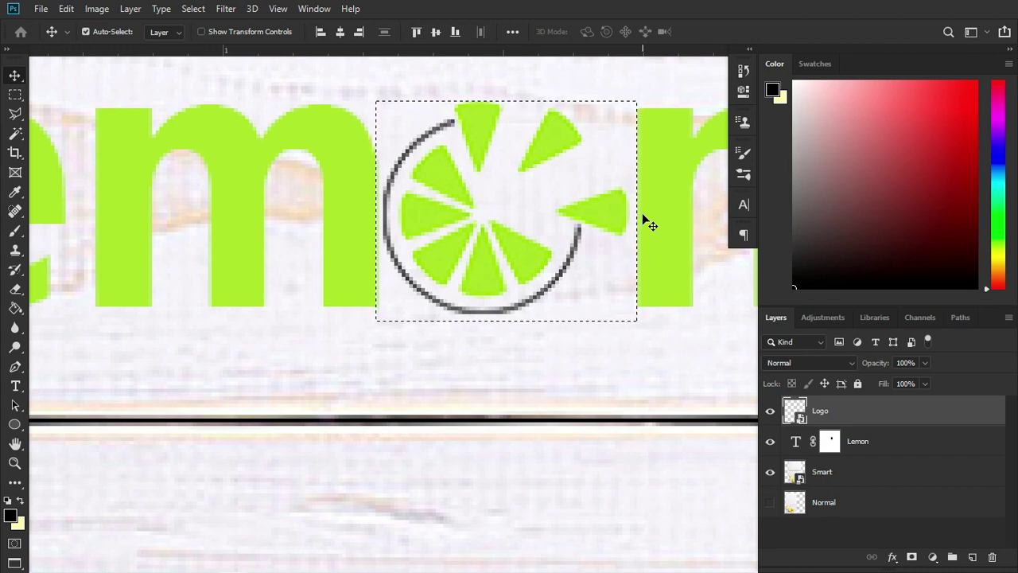
key(ctrl+d)
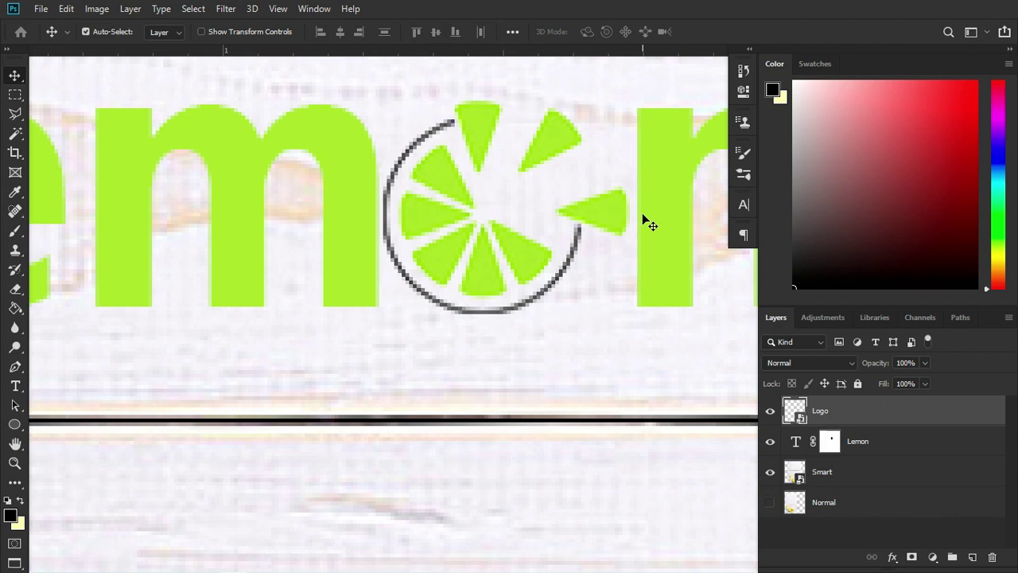
scroll(562, 265, down, 2)
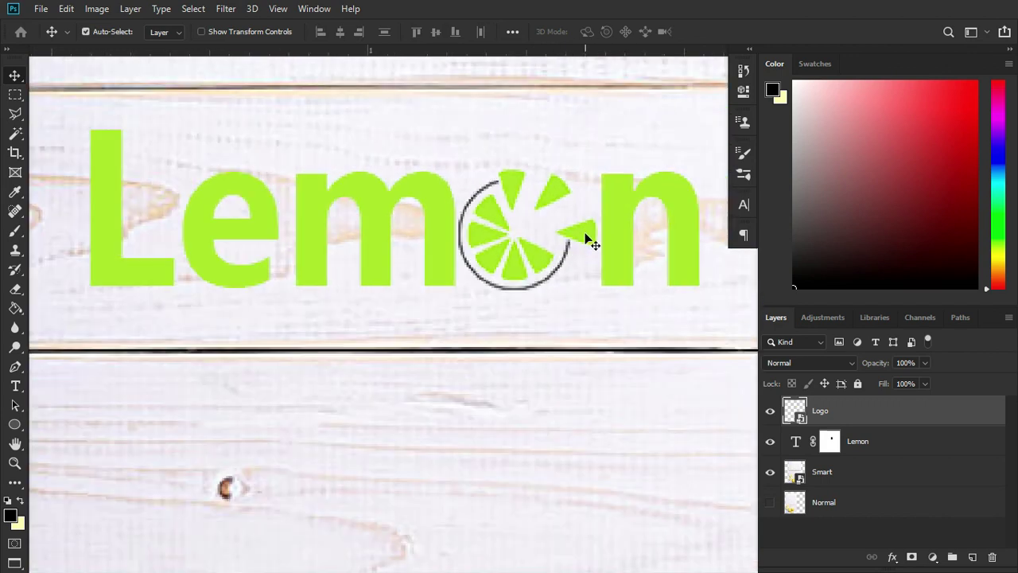
scroll(586, 236, down, 2)
scroll(572, 239, down, 1)
scroll(601, 256, down, 1)
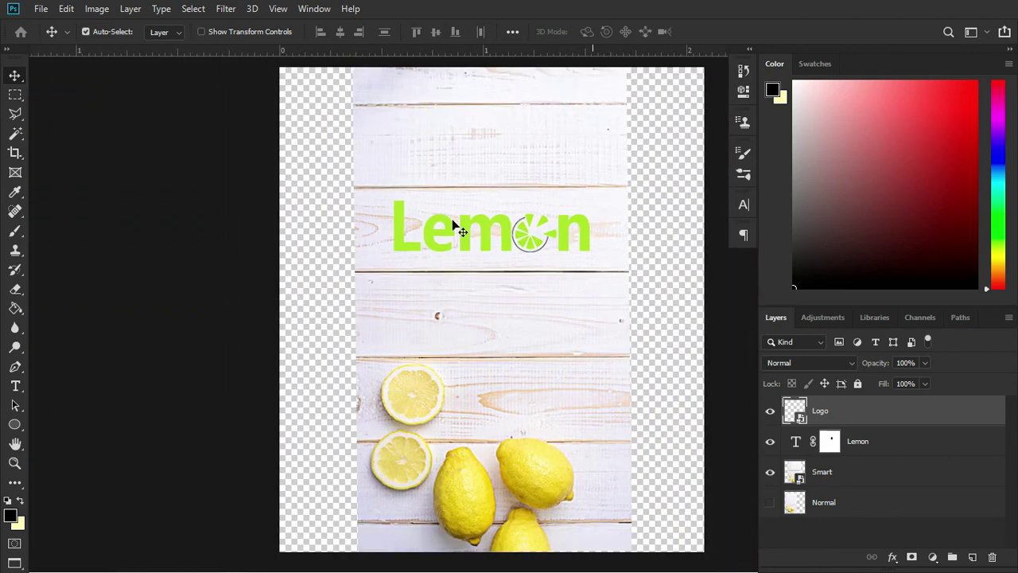
scroll(539, 237, up, 2)
scroll(403, 200, up, 1)
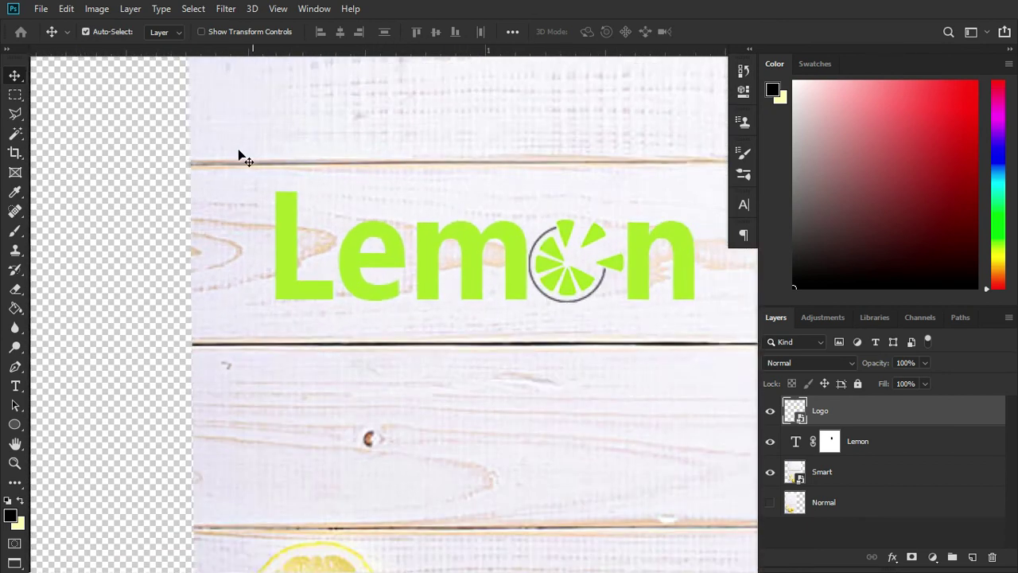
scroll(527, 270, down, 2)
scroll(527, 270, down, 1)
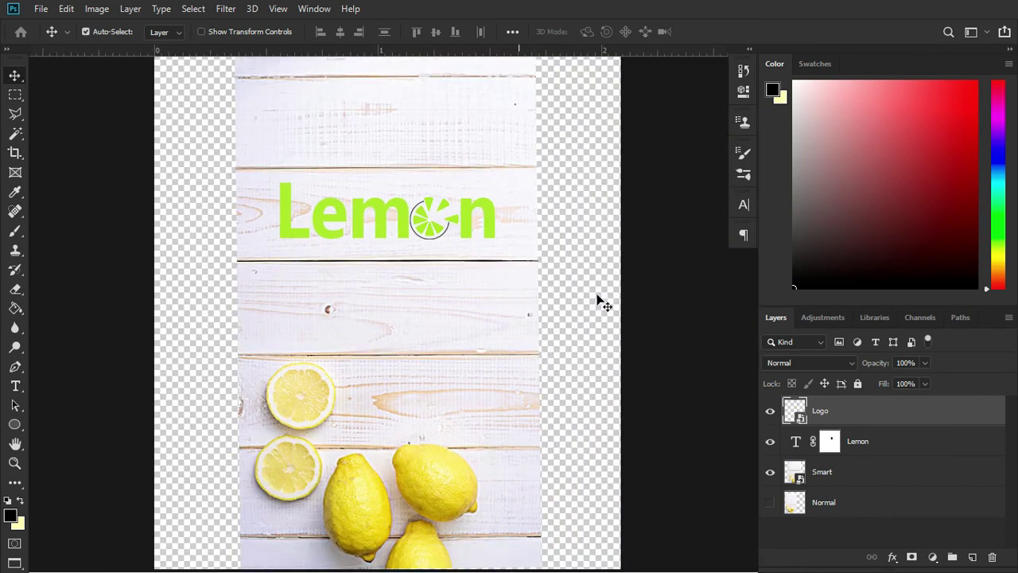
scroll(404, 191, down, 2)
scroll(401, 192, up, 1)
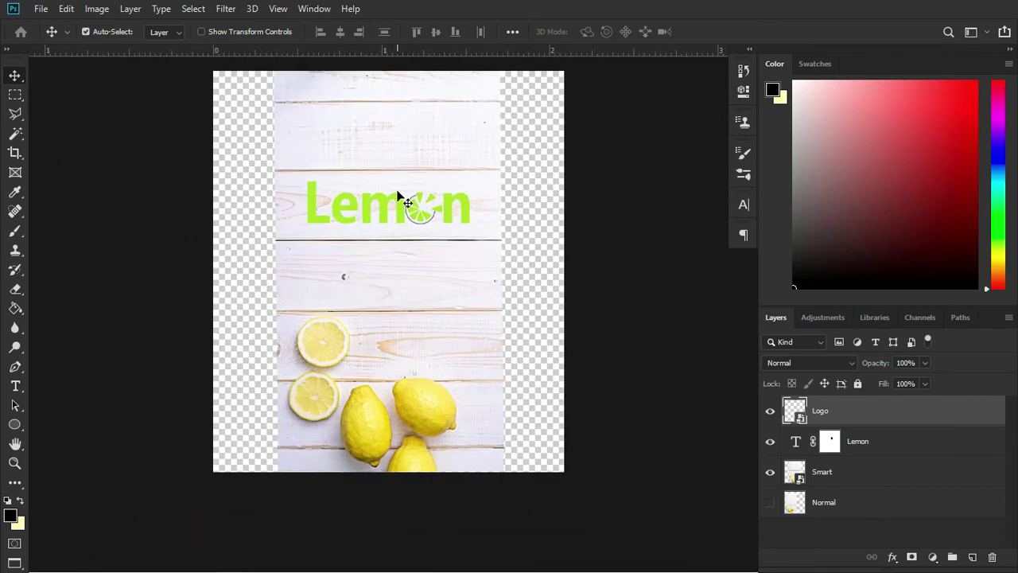
scroll(404, 194, up, 1)
scroll(408, 342, down, 1)
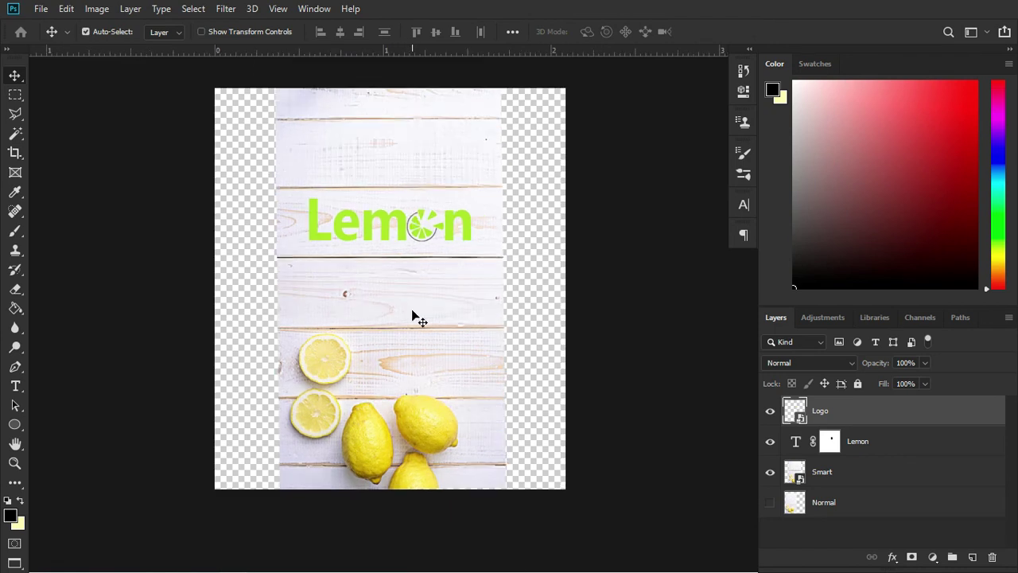
scroll(407, 171, down, 1)
scroll(402, 171, up, 2)
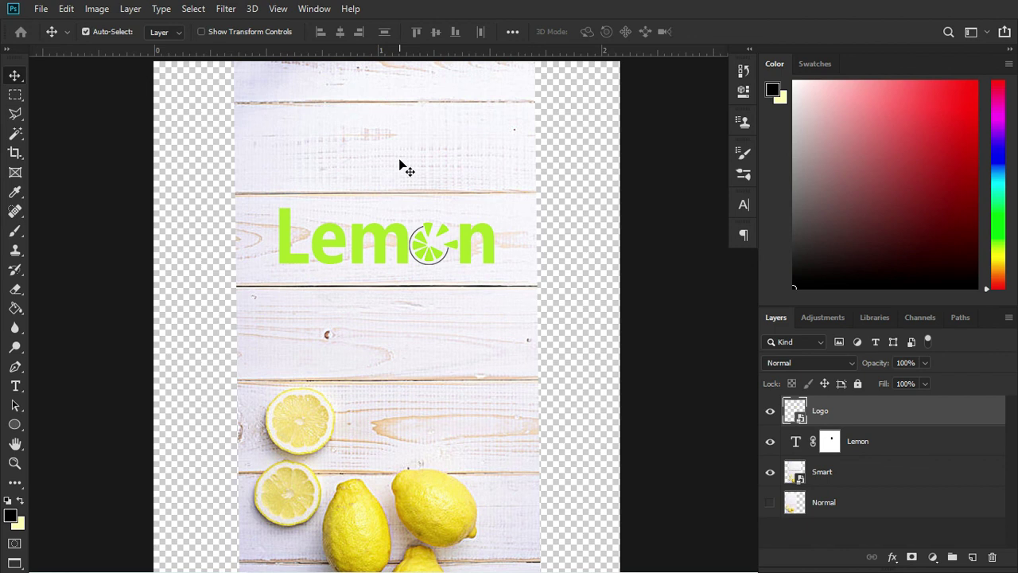
scroll(333, 166, down, 1)
scroll(333, 163, down, 1)
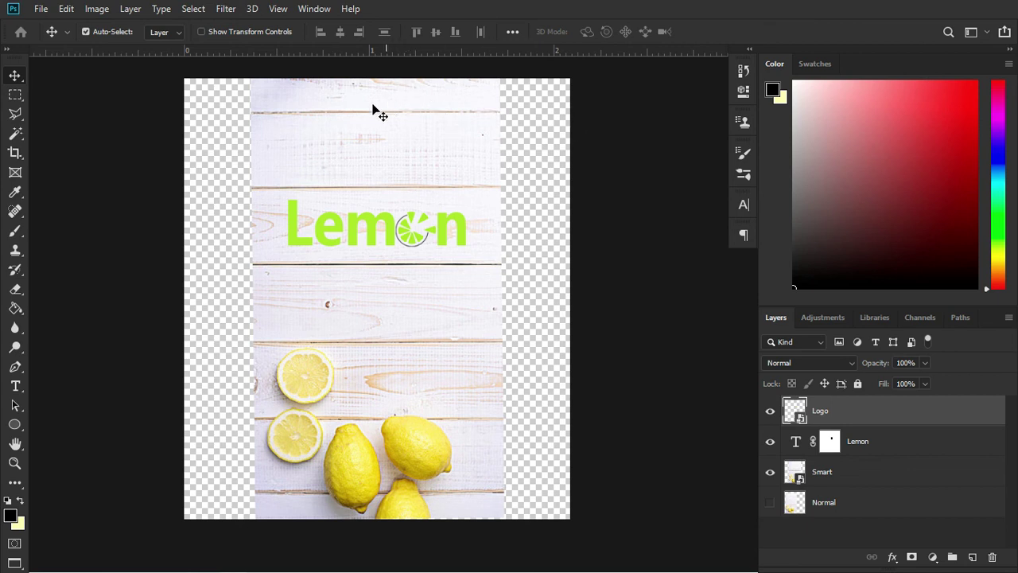
scroll(491, 531, up, 1)
scroll(477, 538, up, 2)
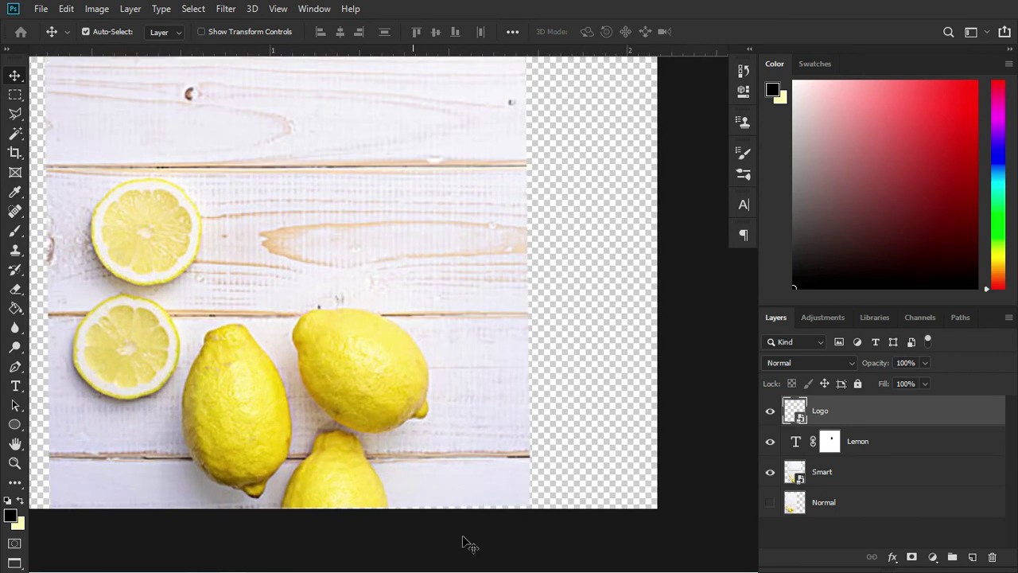
scroll(454, 501, up, 1)
scroll(451, 498, up, 2)
scroll(455, 501, up, 2)
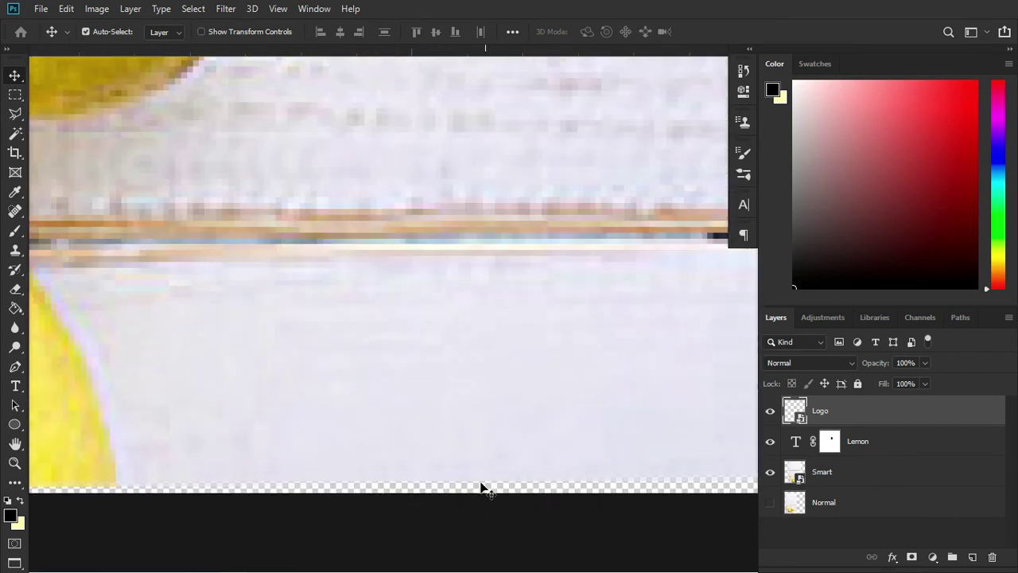
scroll(525, 453, down, 2)
scroll(533, 477, down, 2)
scroll(557, 484, down, 1)
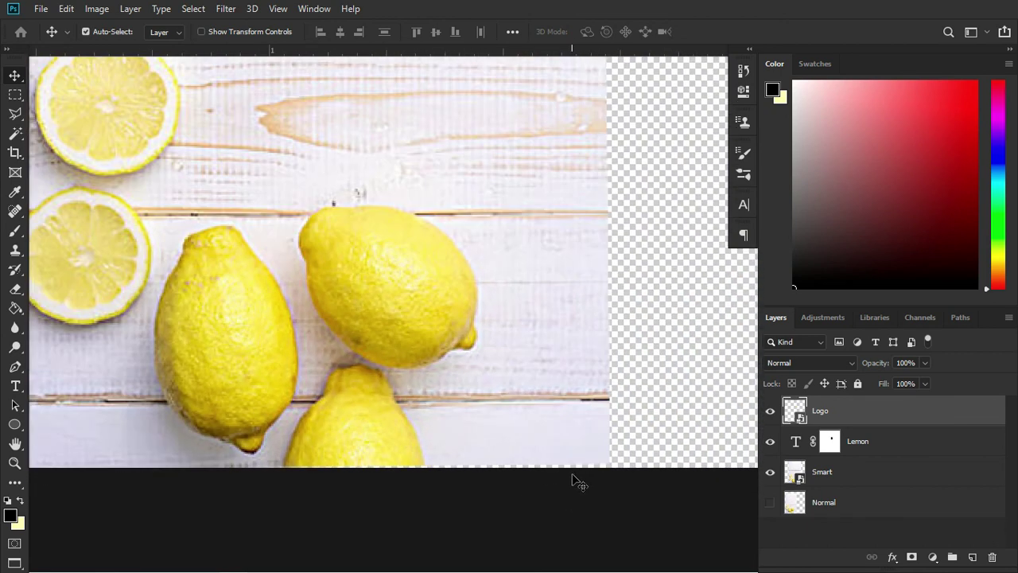
scroll(573, 481, down, 2)
scroll(548, 446, down, 2)
scroll(394, 425, down, 1)
scroll(366, 350, down, 1)
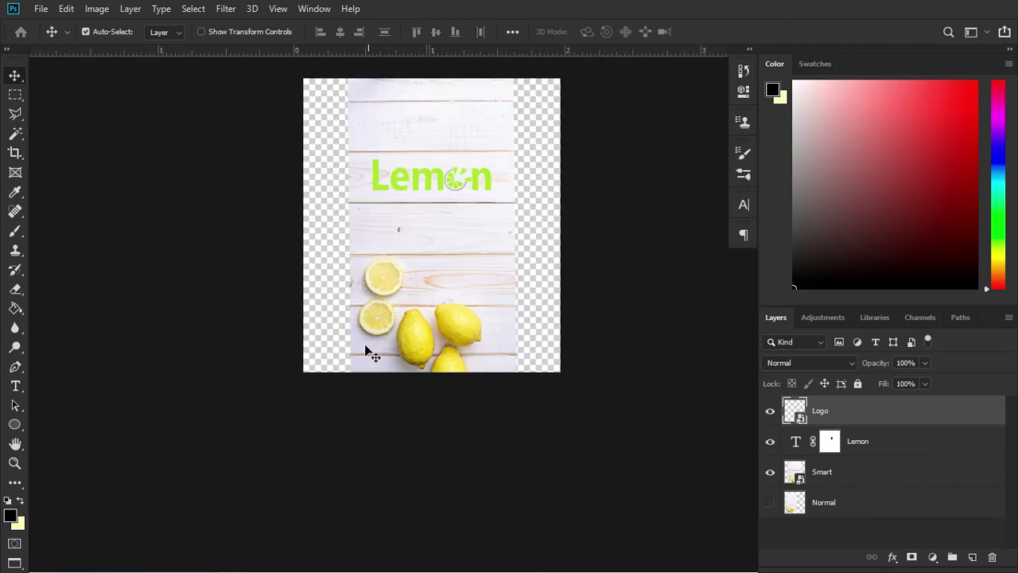
scroll(413, 254, down, 1)
scroll(487, 73, up, 1)
scroll(497, 99, up, 1)
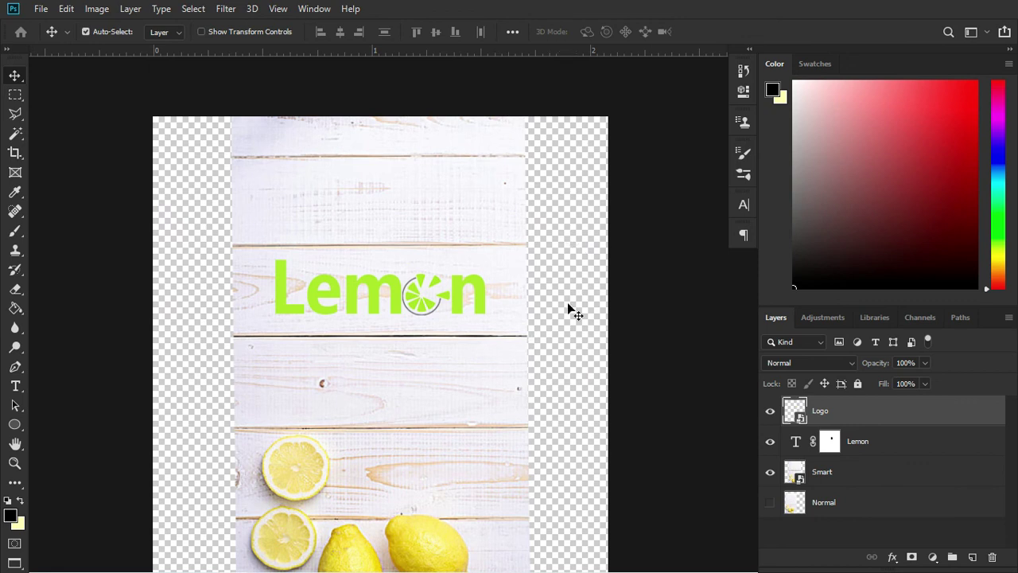
Crop the canvas edges to the photo borders with Delete Cropped Pixels off, and apply
click(14, 154)
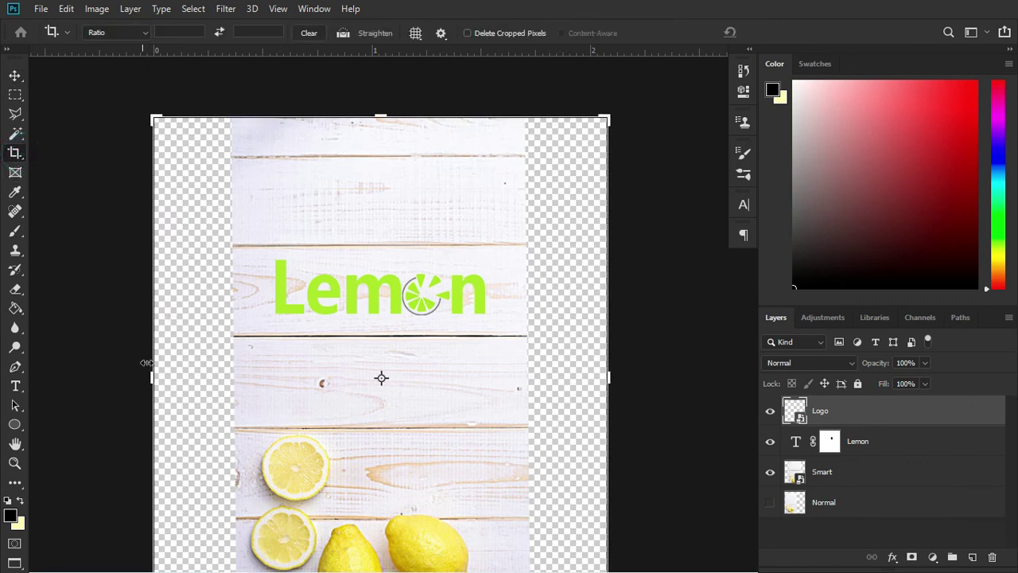
drag(151, 380, 195, 382)
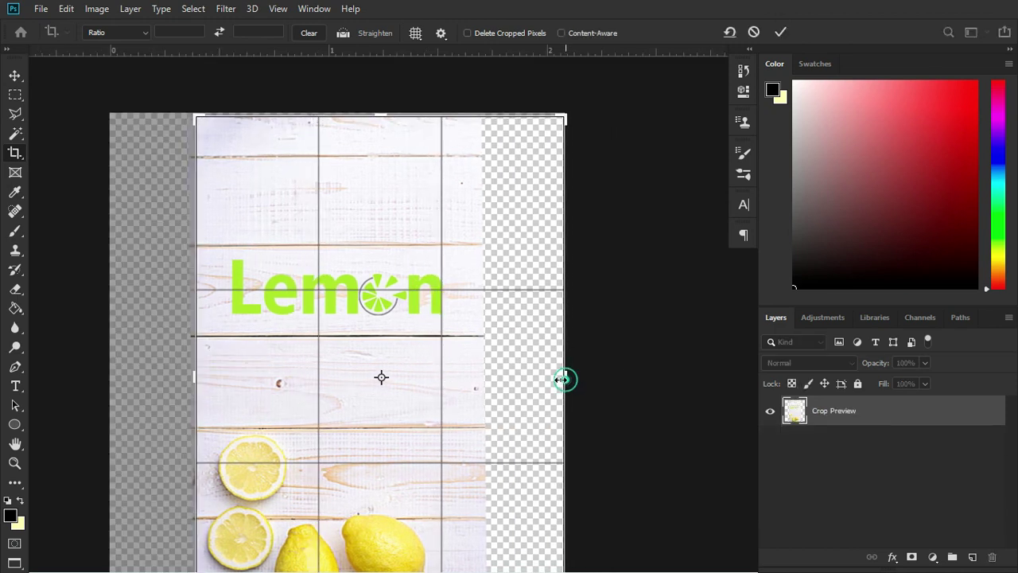
drag(565, 377, 523, 374)
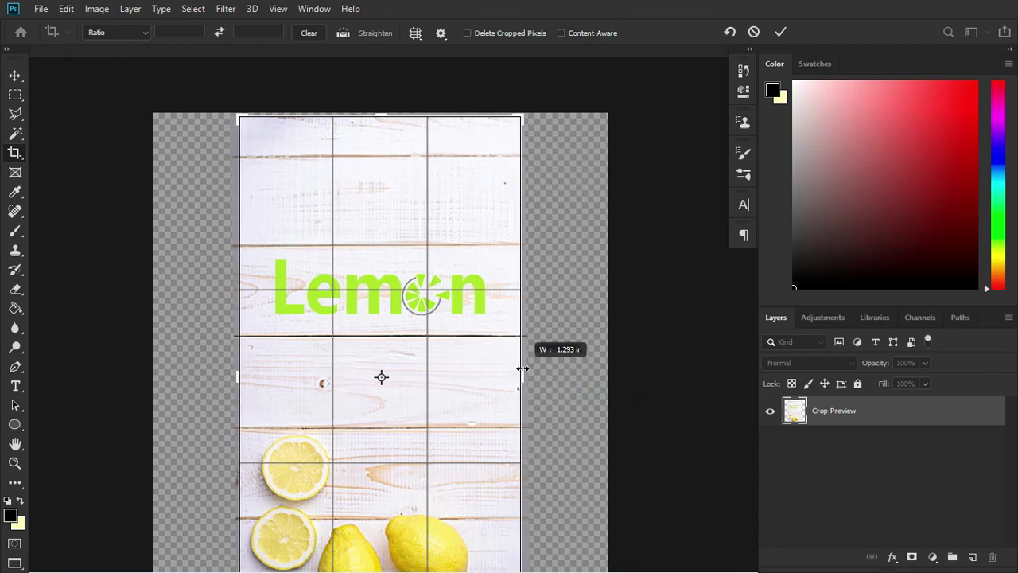
drag(377, 116, 379, 177)
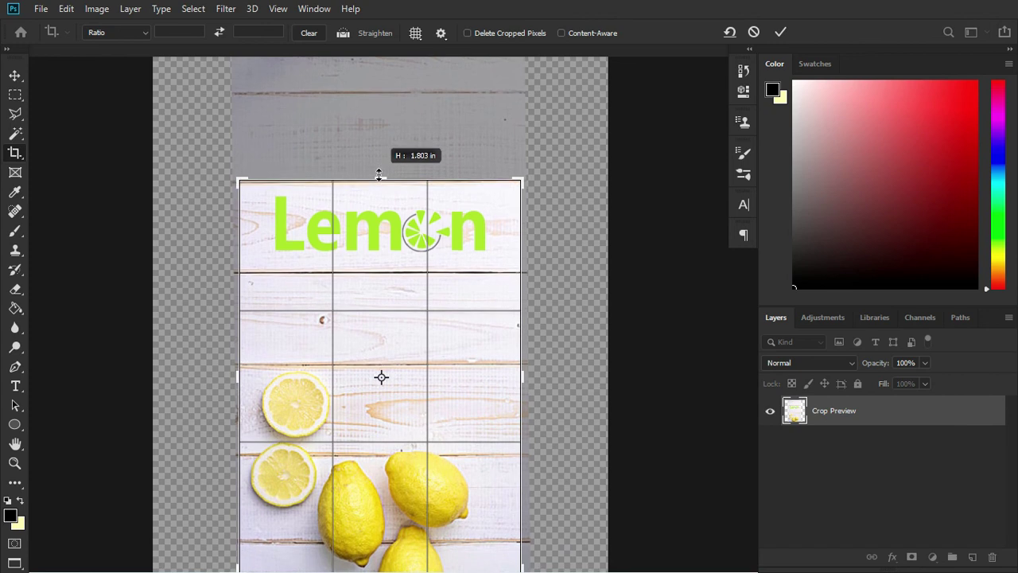
alt+scroll(384, 509, up, 5)
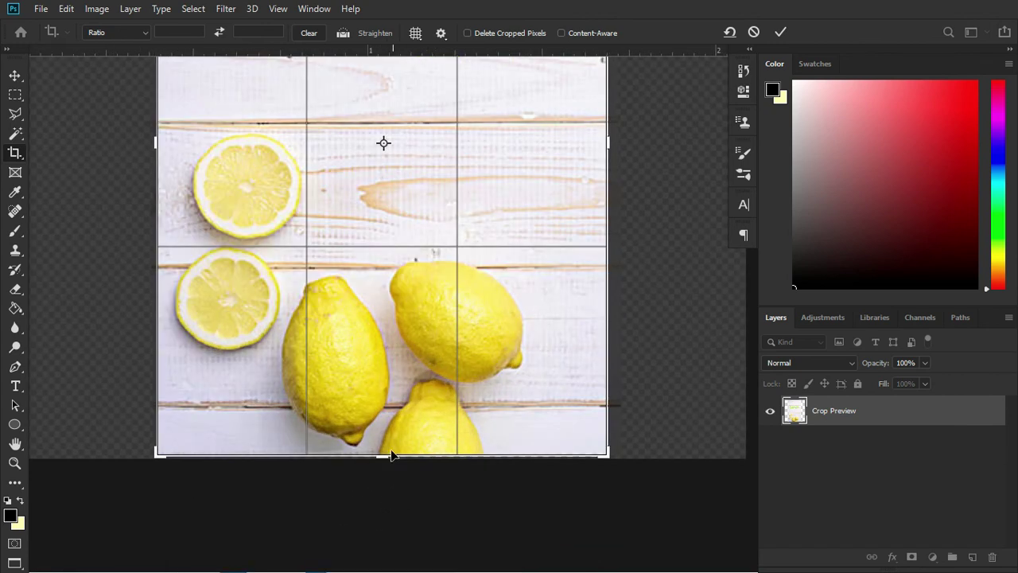
drag(379, 456, 386, 454)
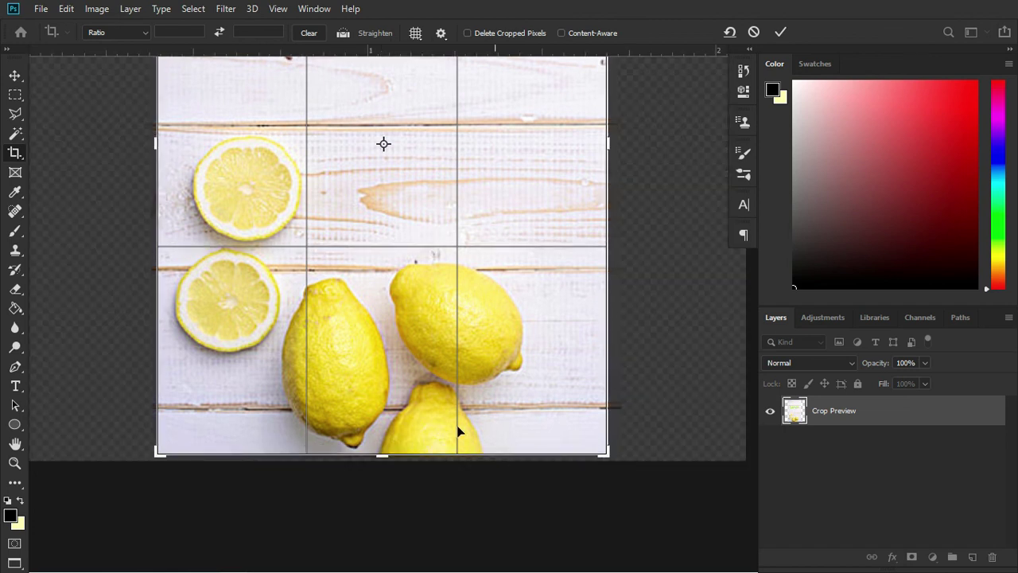
alt+scroll(419, 163, up, 2)
alt+scroll(420, 162, up, 2)
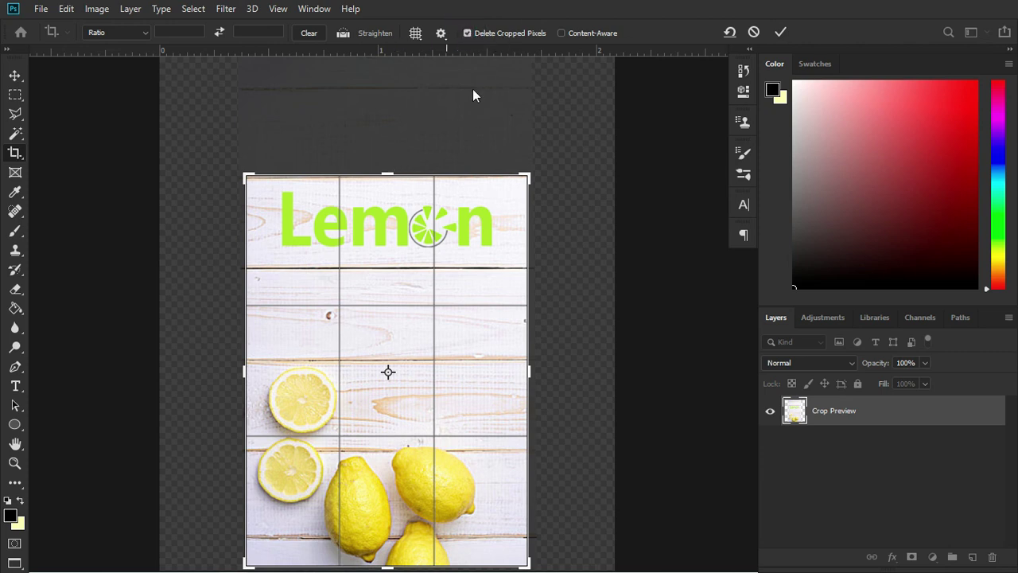
click(469, 38)
key(Return)
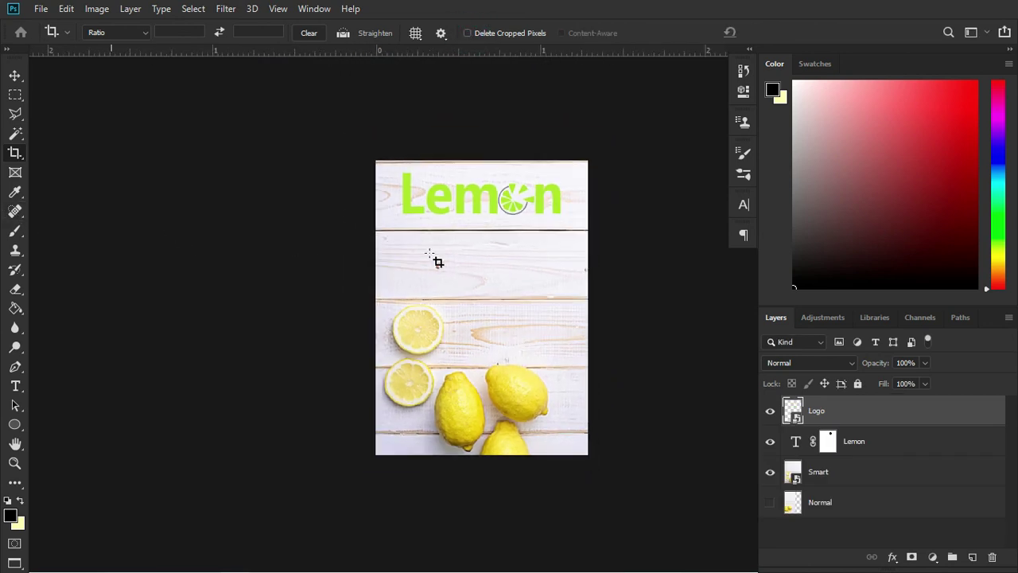
Bring the crop box up around the canvas again and commit the crop to the photo
scroll(436, 261, up, 2)
scroll(291, 278, down, 1)
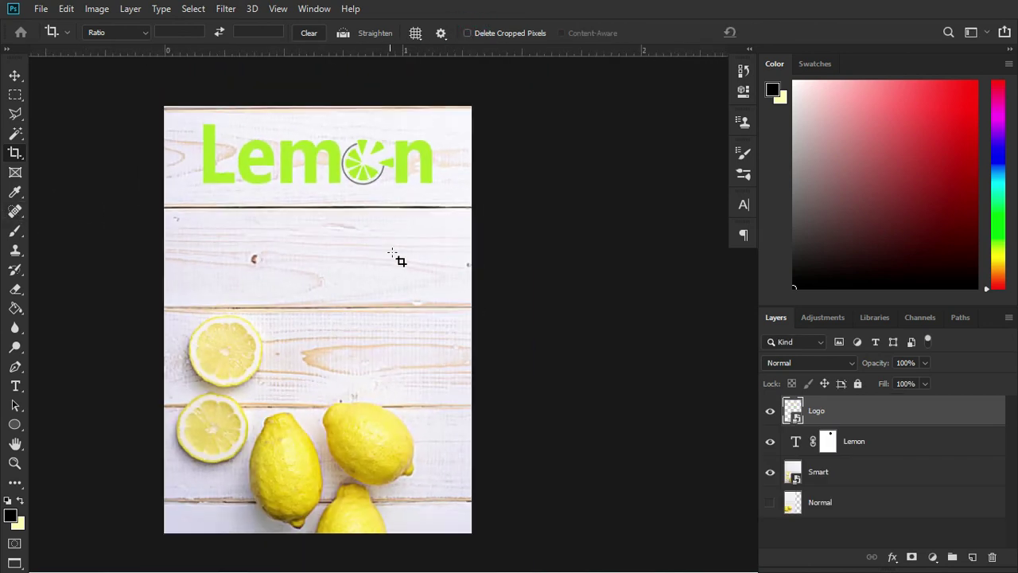
click(326, 253)
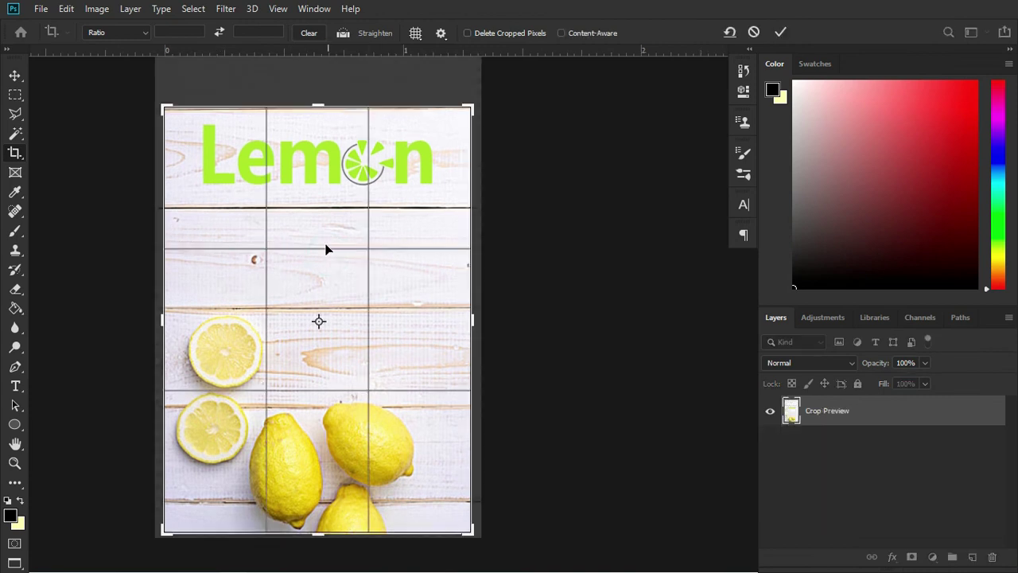
scroll(382, 252, down, 1)
scroll(359, 205, down, 1)
scroll(359, 200, down, 1)
scroll(359, 200, down, 1)
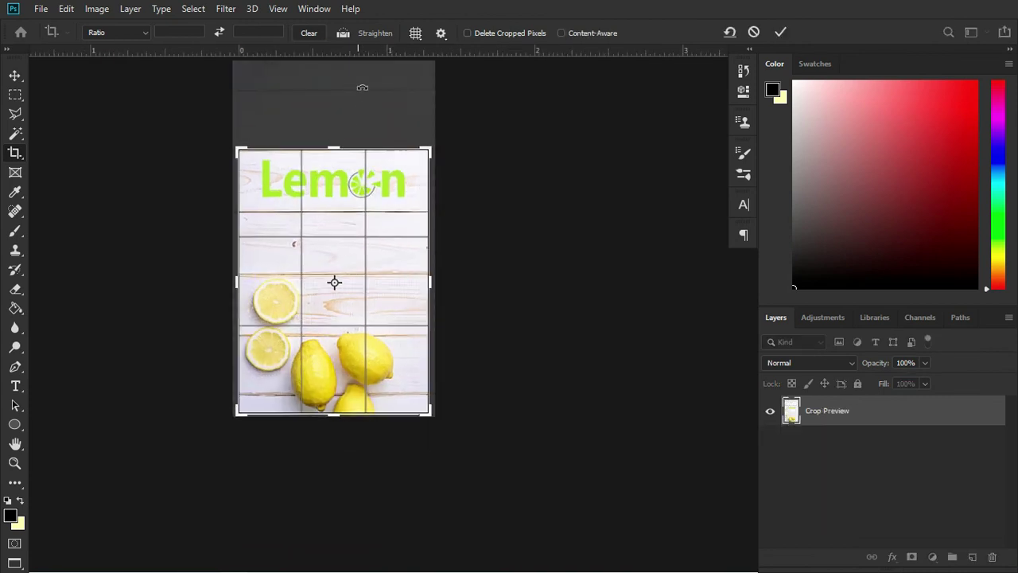
scroll(362, 88, up, 2)
scroll(352, 164, down, 1)
scroll(356, 166, down, 1)
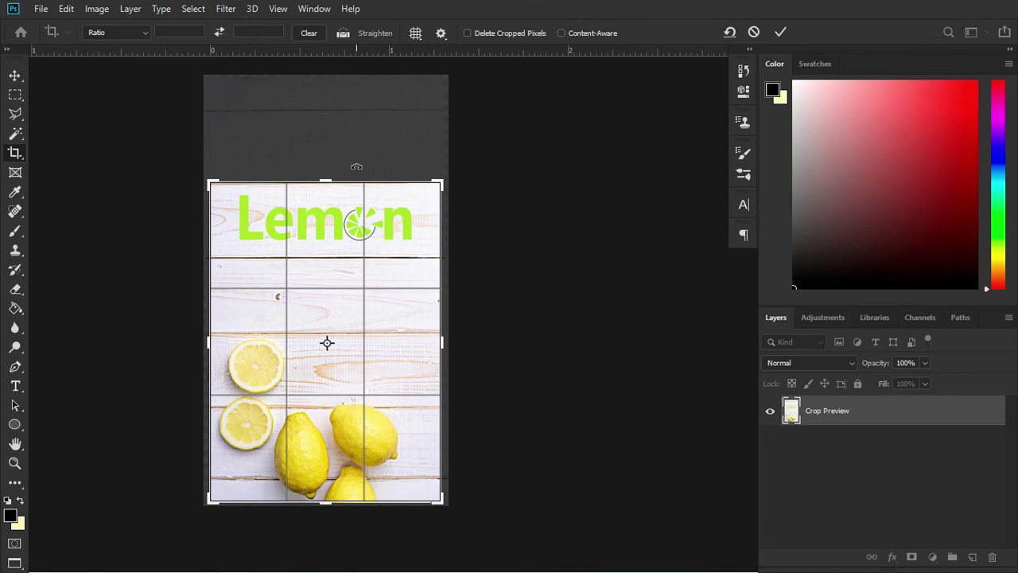
key(Return)
scroll(303, 271, up, 1)
scroll(328, 279, up, 1)
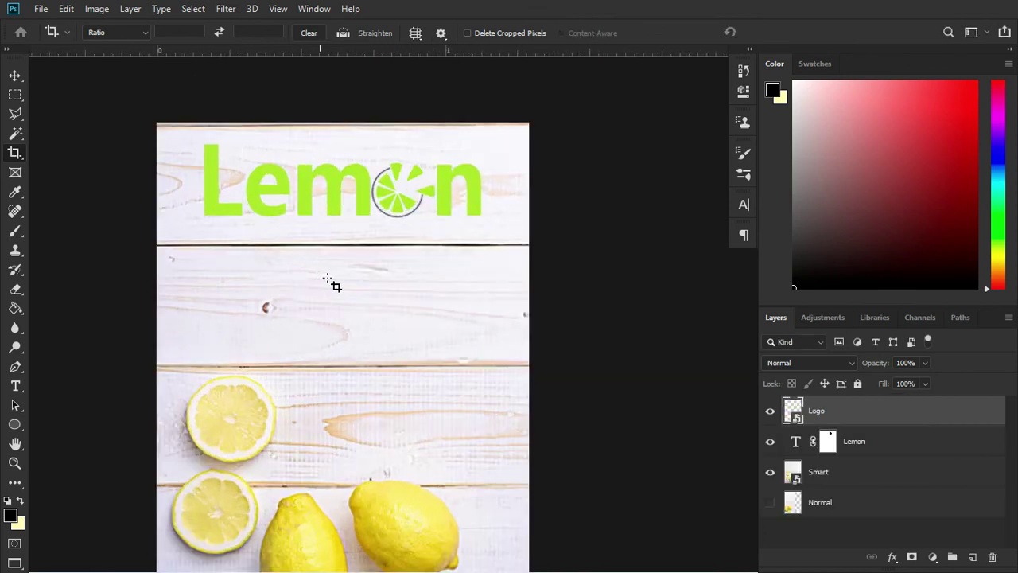
scroll(328, 278, up, 1)
scroll(358, 282, down, 2)
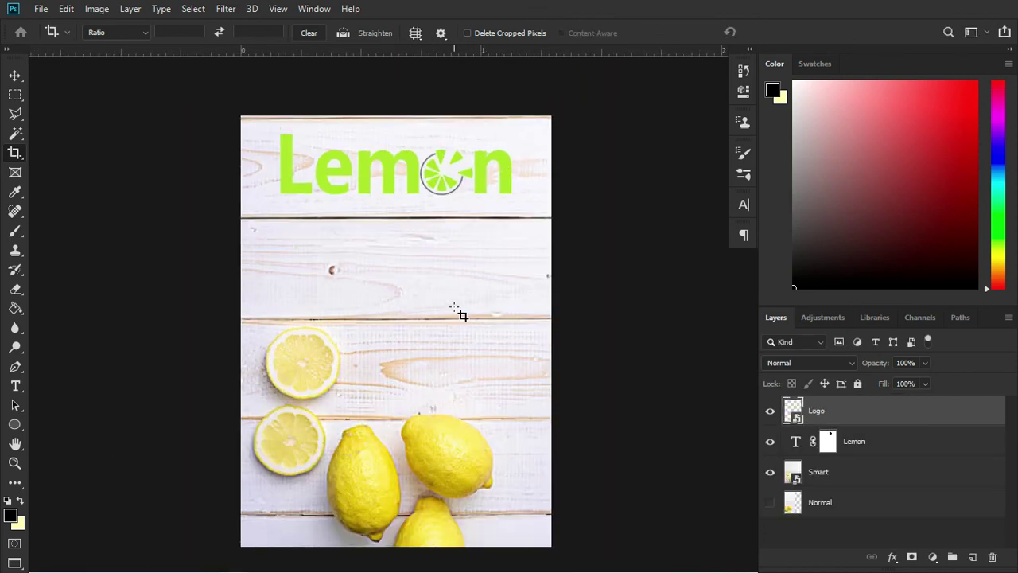